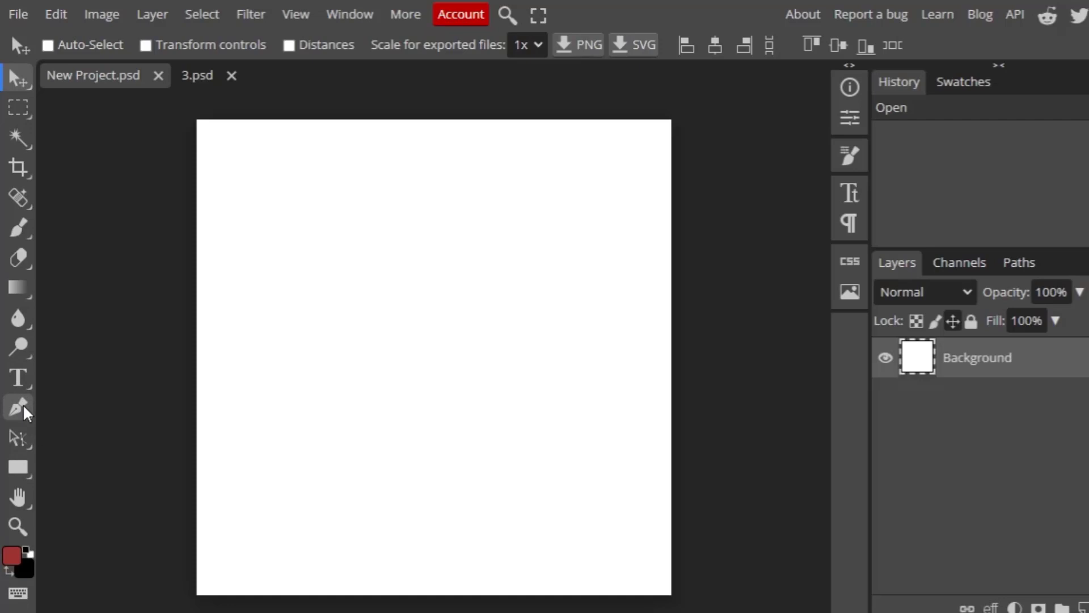
Step: Set up the Pen tool in Shape mode and add a new empty layer above the background
{"action": "left_click", "coordinate": [24, 408]}
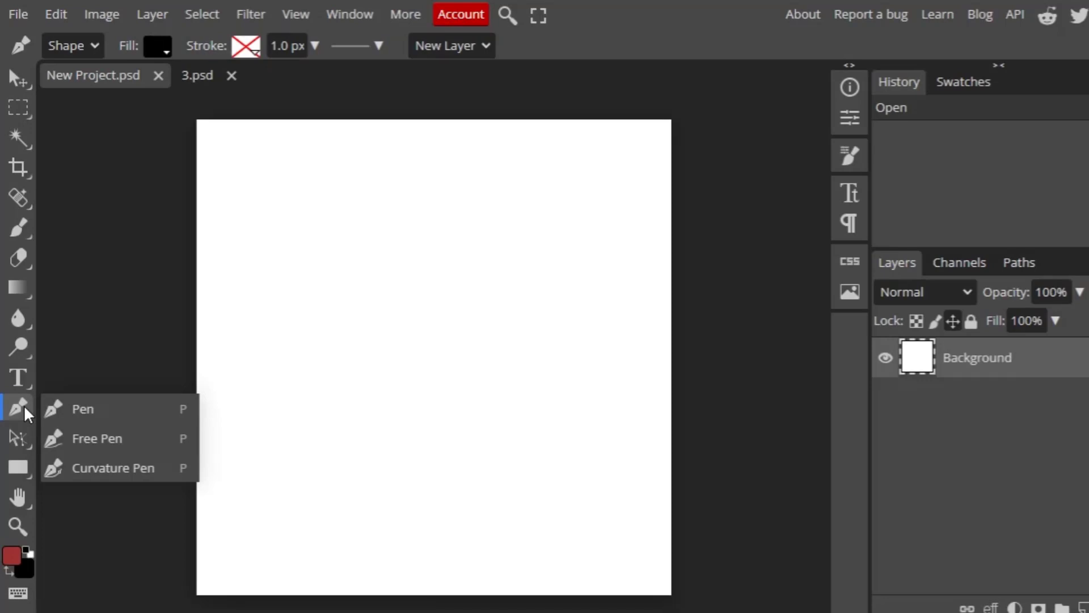
{"action": "left_click", "coordinate": [71, 414]}
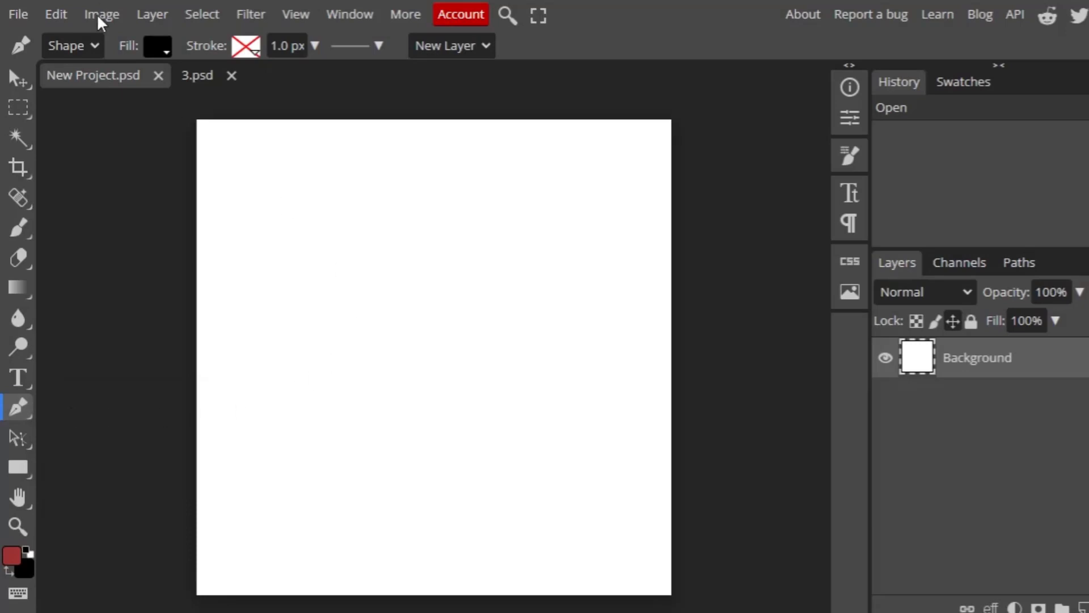
{"action": "left_click", "coordinate": [92, 44]}
{"action": "left_click", "coordinate": [92, 50]}
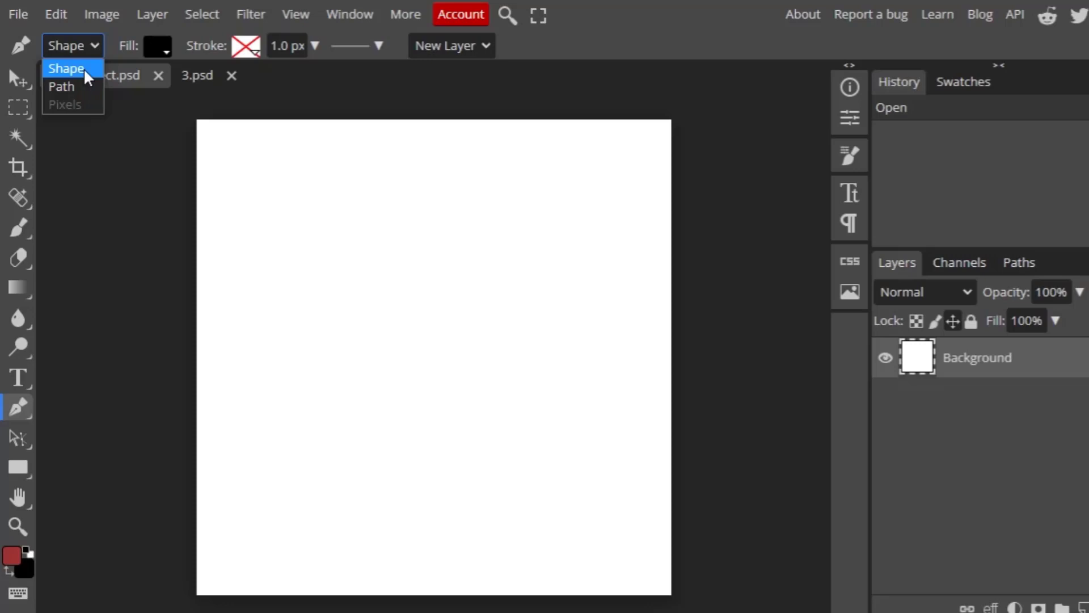
{"action": "left_click", "coordinate": [87, 76]}
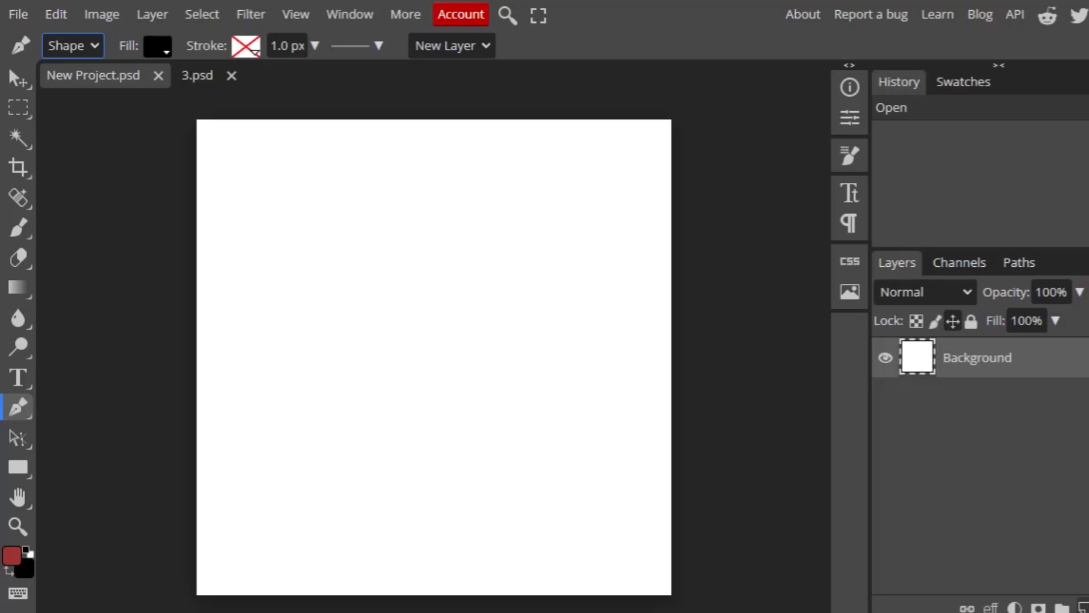
{"action": "left_click", "coordinate": [1084, 606]}
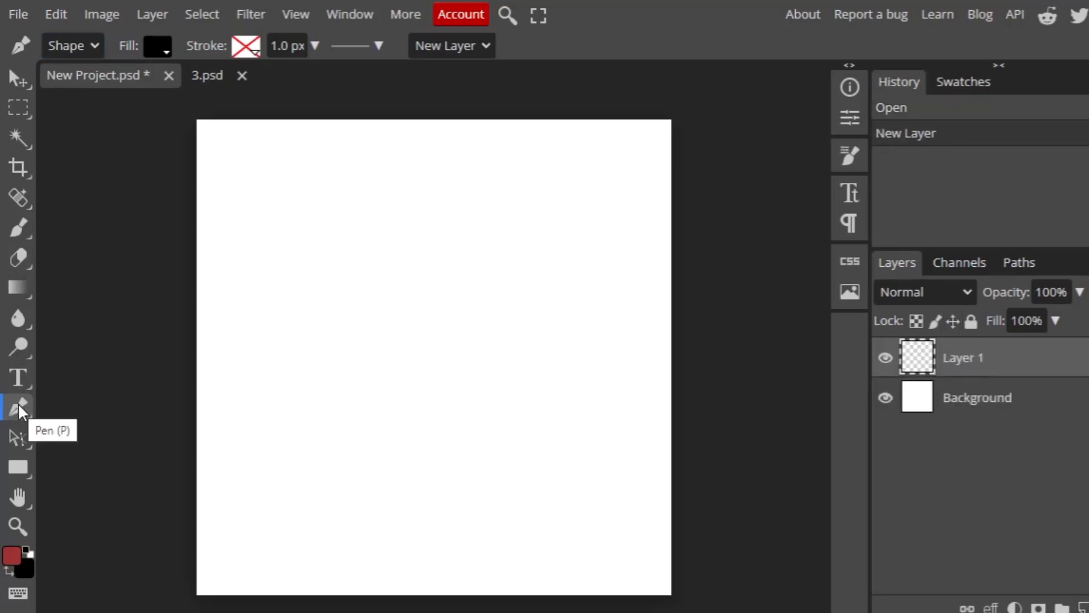
Step: Draw a closed black four-sided shape with straight edges in the upper half of the canvas
{"action": "left_click", "coordinate": [356, 185]}
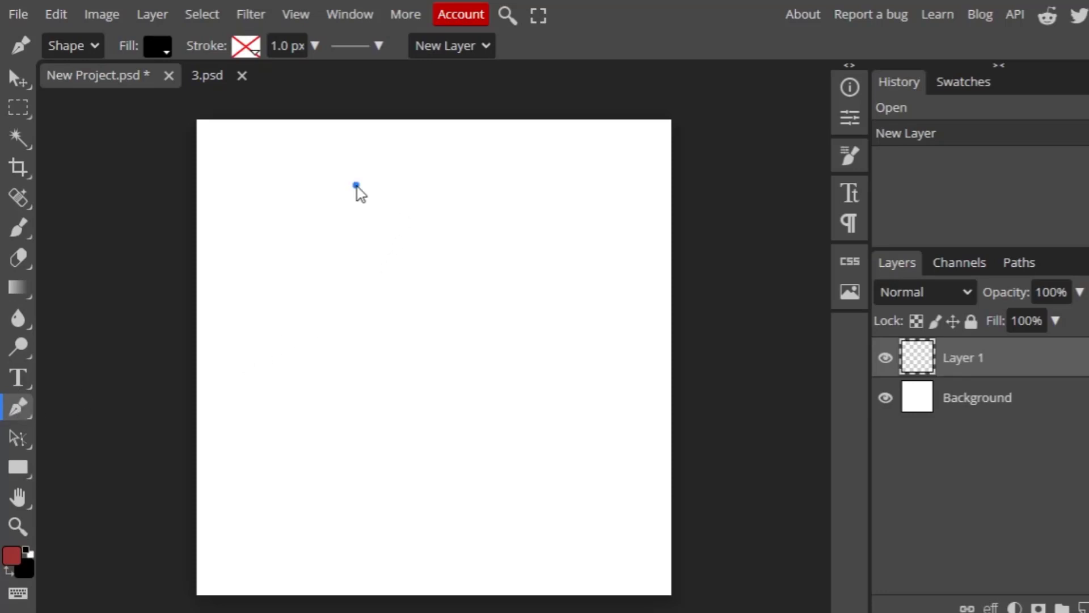
{"action": "left_click", "coordinate": [285, 325]}
{"action": "left_click", "coordinate": [533, 329]}
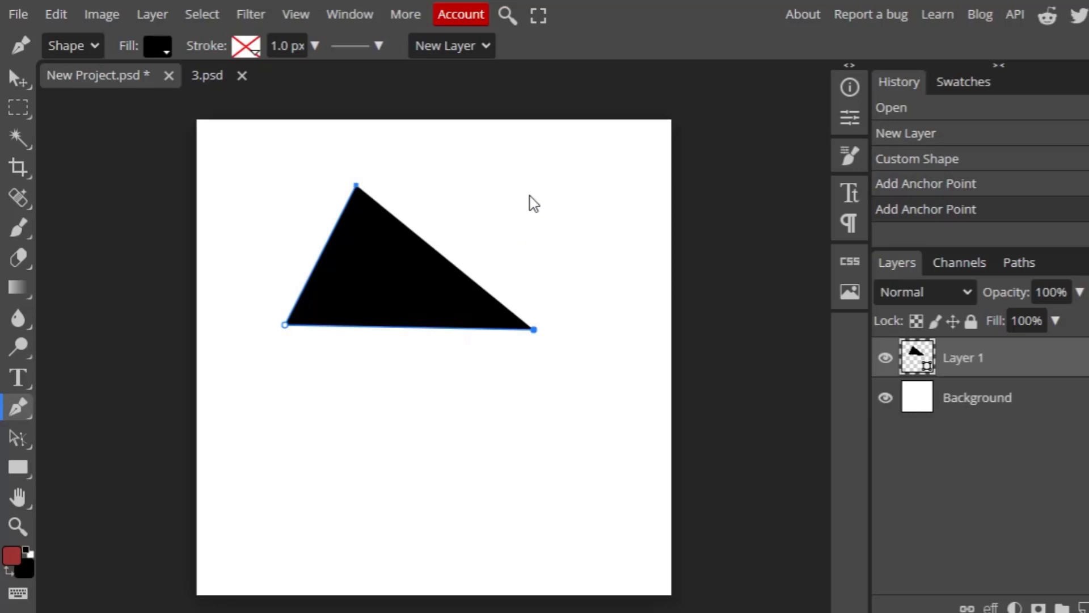
{"action": "left_click", "coordinate": [529, 194]}
{"action": "left_click", "coordinate": [356, 186]}
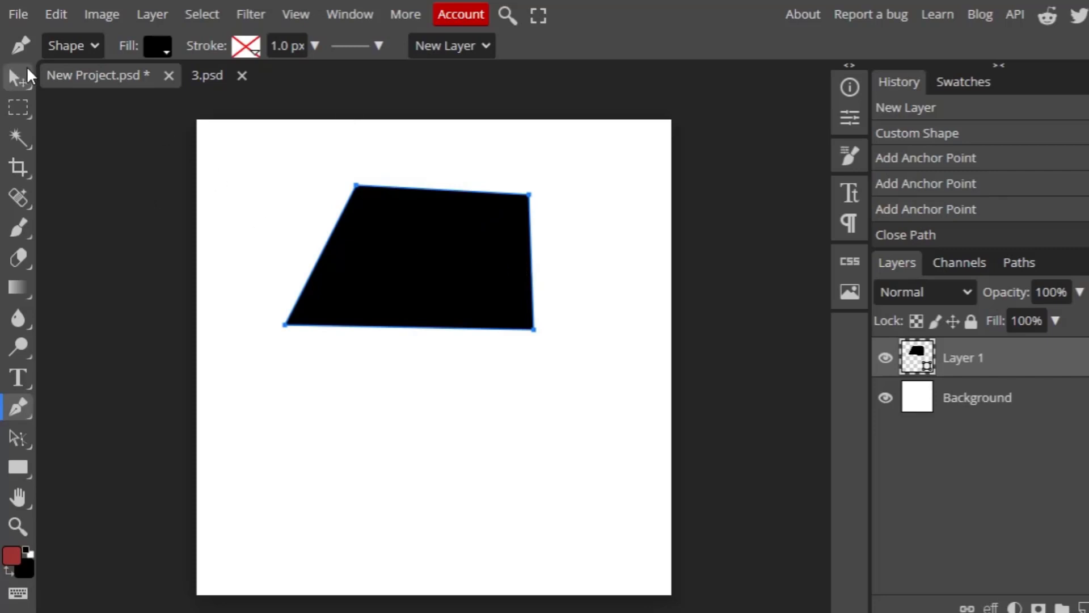
Step: Scale the four-sided shape down proportionally to about 60% using transform controls, and turn the controls off again
{"action": "left_click", "coordinate": [21, 73]}
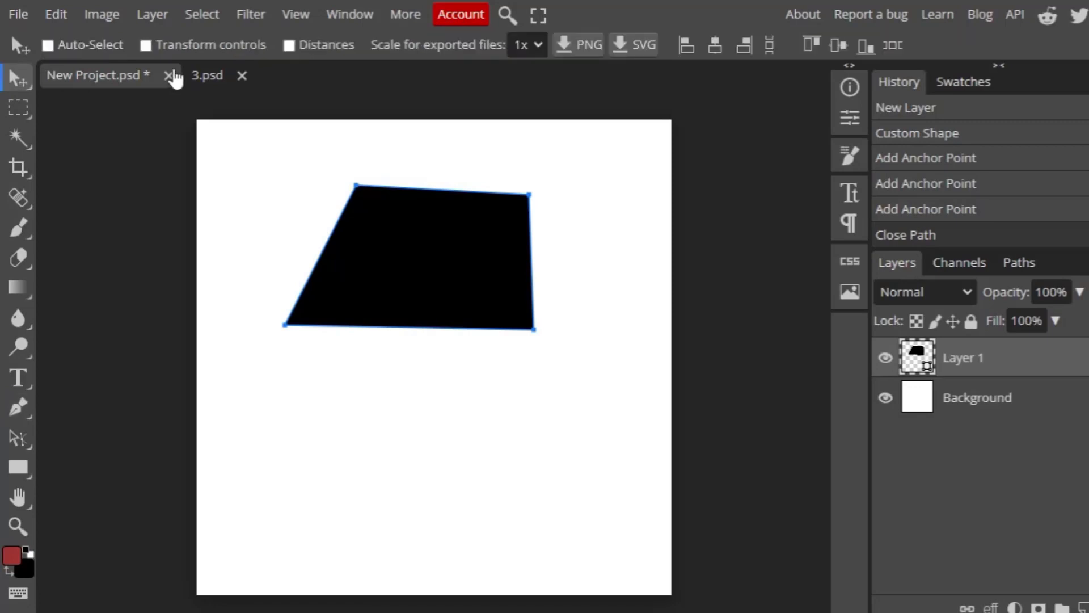
{"action": "left_click", "coordinate": [146, 45]}
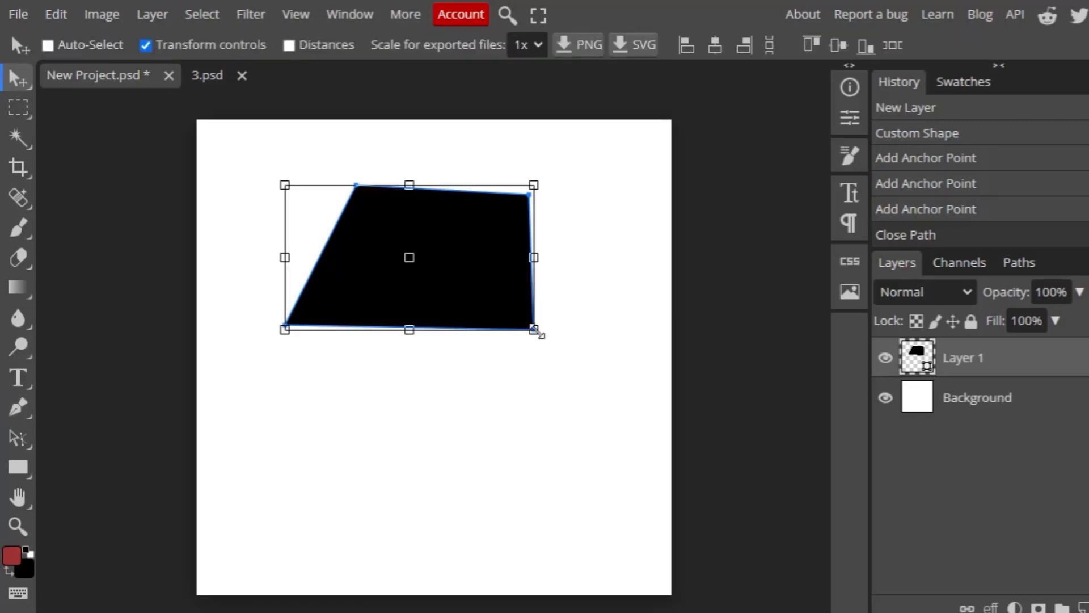
{"action": "left_click", "coordinate": [537, 333]}
{"action": "left_click_drag", "start_coordinate": [536, 333], "coordinate": [778, 471]}
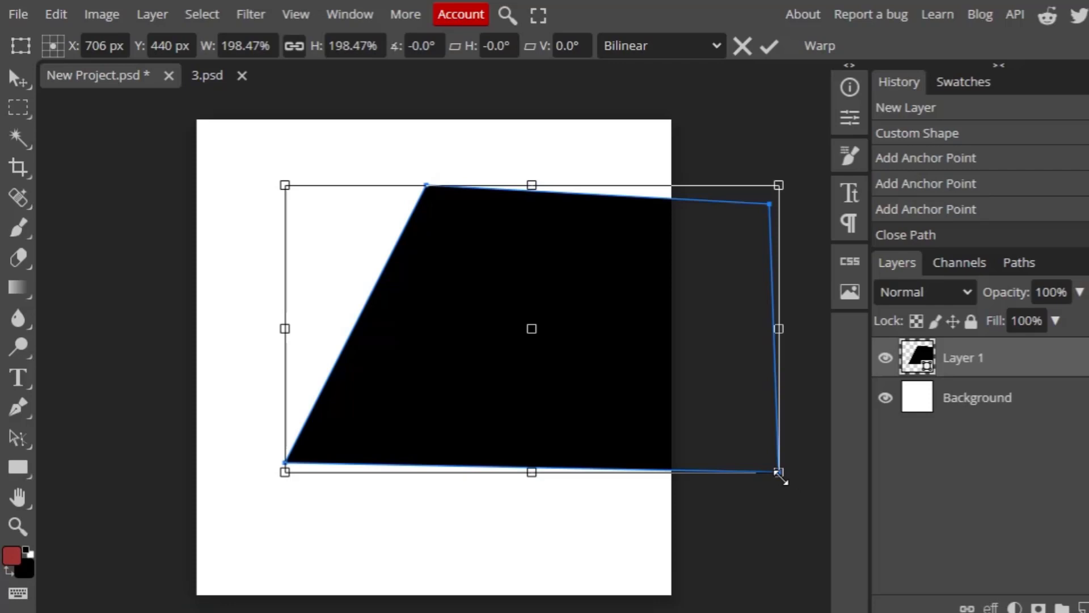
{"action": "left_click_drag", "start_coordinate": [779, 472], "coordinate": [434, 333]}
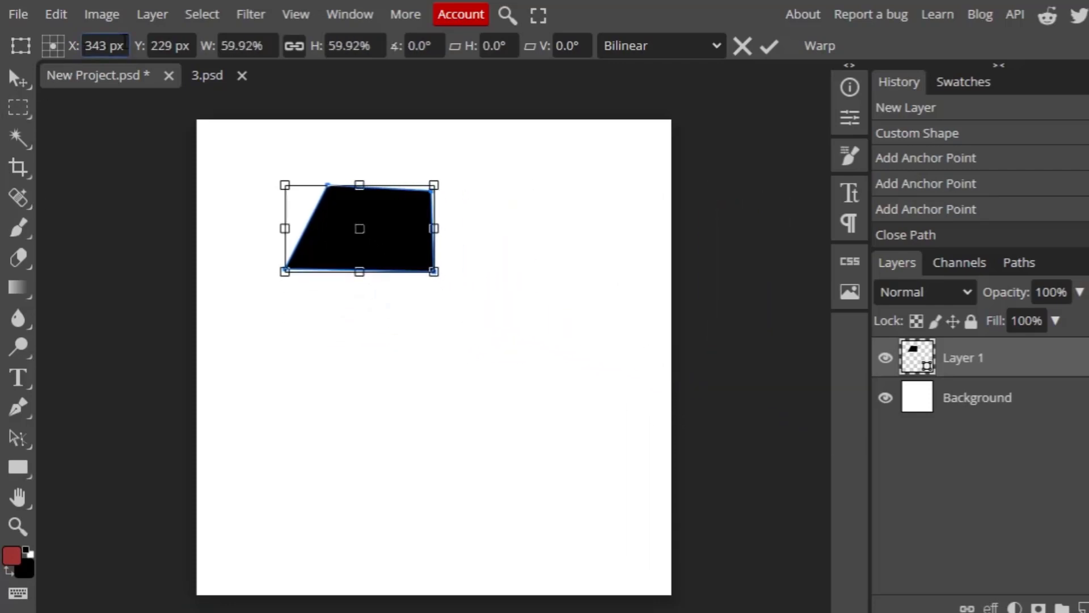
{"action": "left_click", "coordinate": [22, 81]}
{"action": "left_click", "coordinate": [146, 44]}
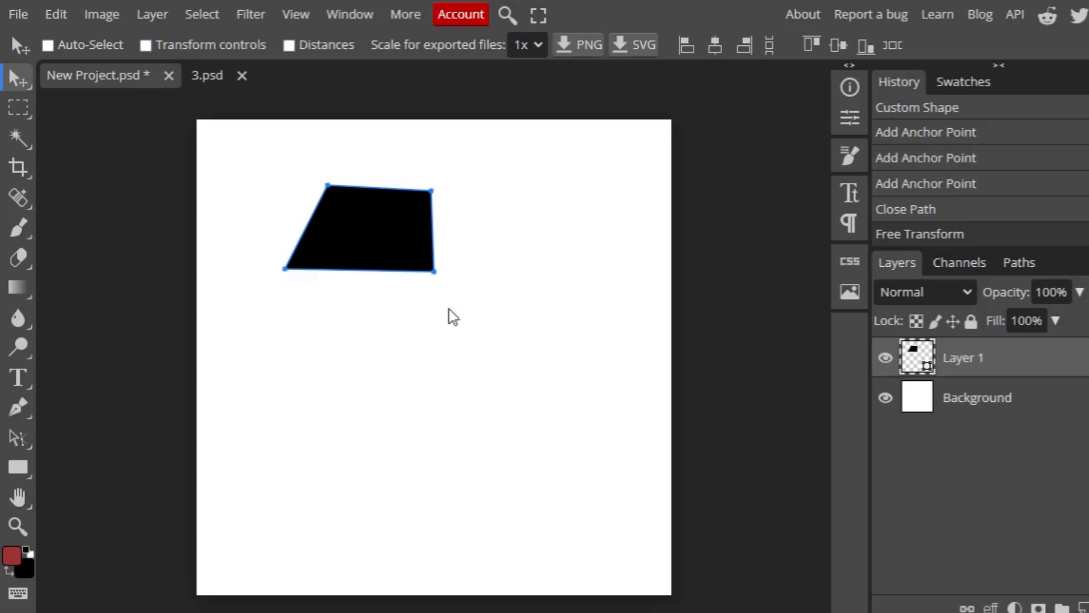
Step: Draw two closed rounded blobs with the Free Pen, one below the four-sided shape and one beside it
{"action": "left_click", "coordinate": [18, 407]}
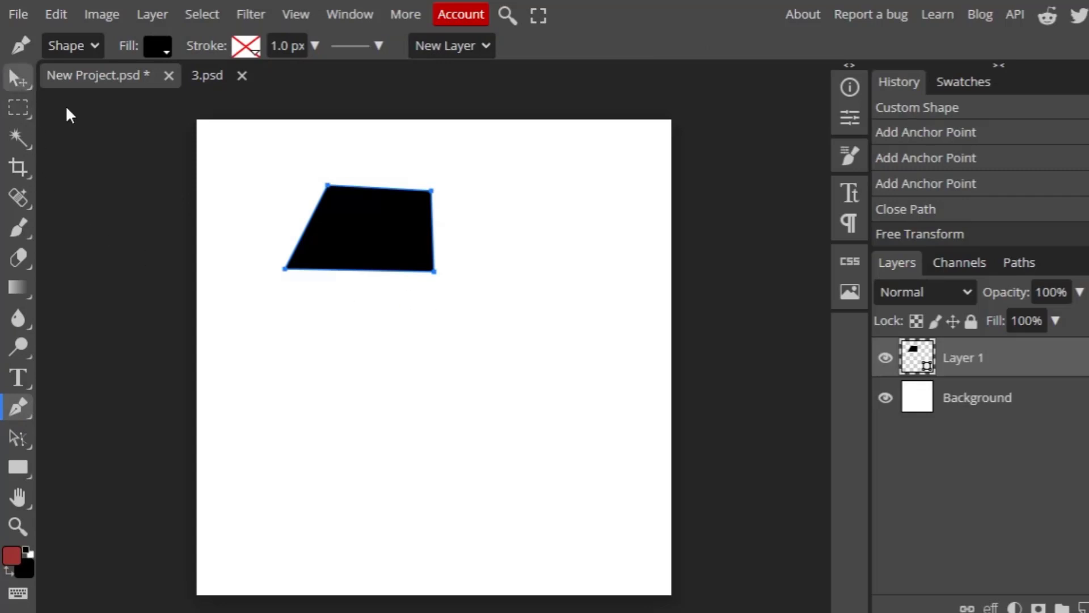
{"action": "right_click", "coordinate": [25, 406]}
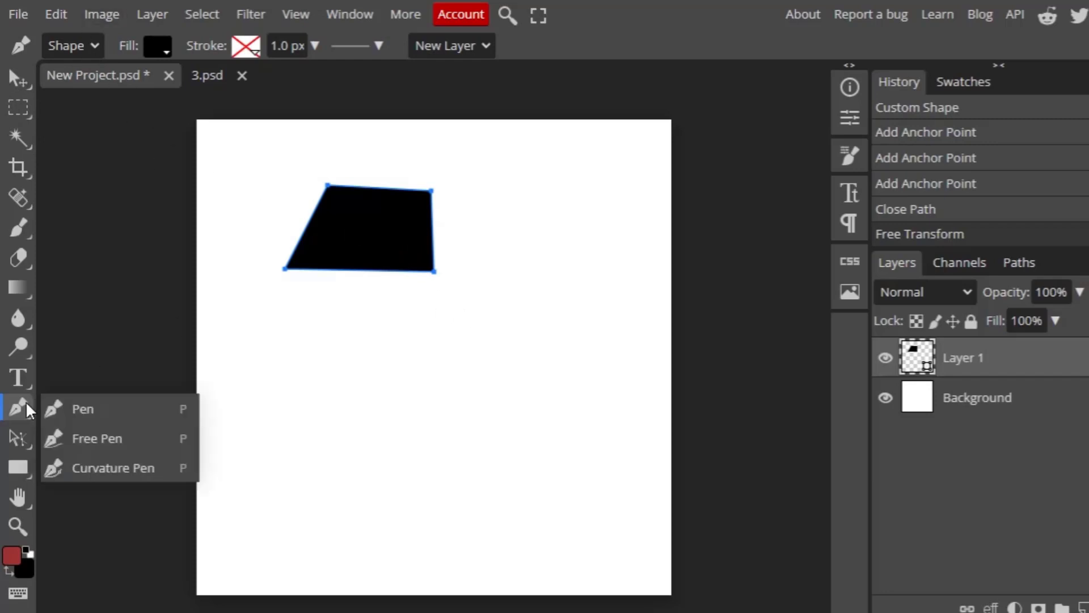
{"action": "left_click", "coordinate": [119, 443]}
{"action": "mouse_move", "coordinate": [440, 337]}
{"action": "left_mouse_down"}
{"action": "mouse_move", "coordinate": [392, 325]}
{"action": "mouse_move", "coordinate": [376, 333]}
{"action": "mouse_move", "coordinate": [353, 365]}
{"action": "mouse_move", "coordinate": [353, 436]}
{"action": "mouse_move", "coordinate": [402, 443]}
{"action": "mouse_move", "coordinate": [446, 432]}
{"action": "mouse_move", "coordinate": [464, 381]}
{"action": "mouse_move", "coordinate": [439, 337]}
{"action": "left_mouse_up"}
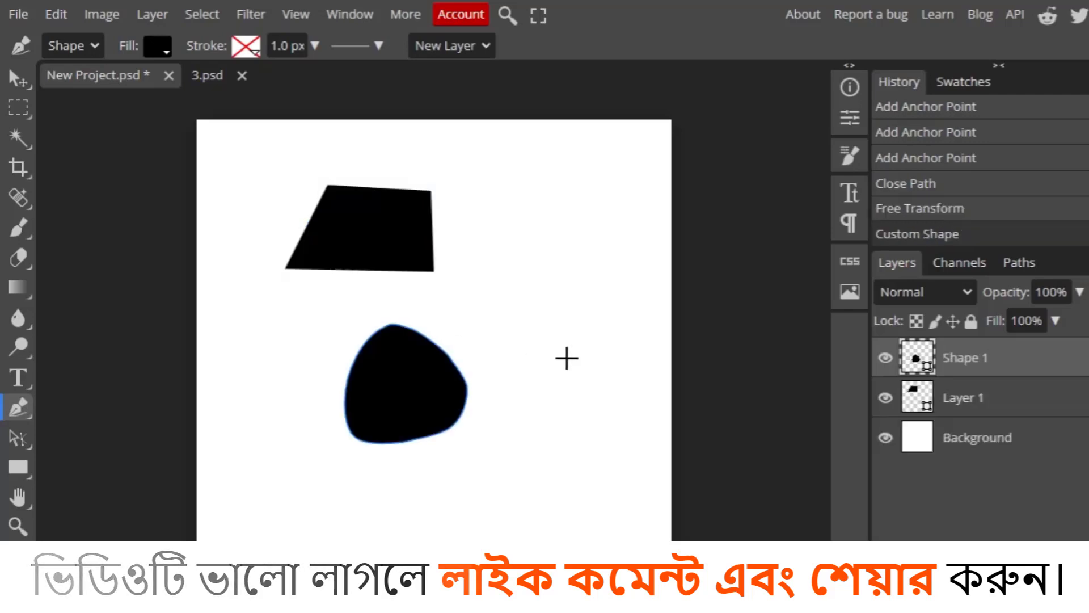
{"action": "mouse_move", "coordinate": [561, 234]}
{"action": "left_mouse_down"}
{"action": "mouse_move", "coordinate": [529, 264]}
{"action": "mouse_move", "coordinate": [532, 308]}
{"action": "mouse_move", "coordinate": [575, 325]}
{"action": "mouse_move", "coordinate": [601, 257]}
{"action": "mouse_move", "coordinate": [557, 227]}
{"action": "left_mouse_up"}
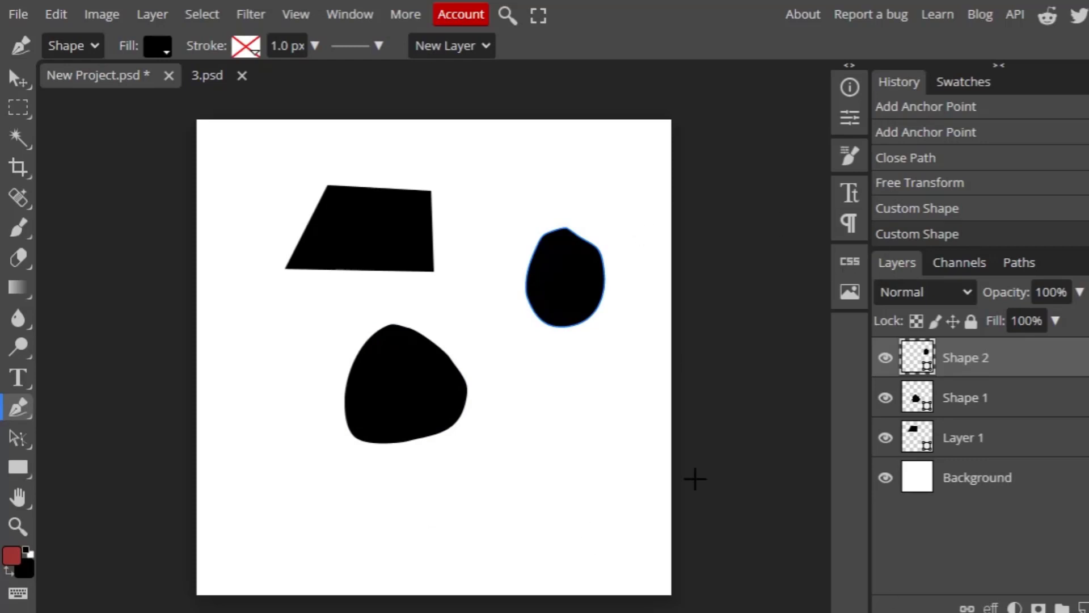
Step: Try a nearly straight three-point Curvature Pen path near the canvas's lower edge, and undo it
{"action": "right_click", "coordinate": [19, 407]}
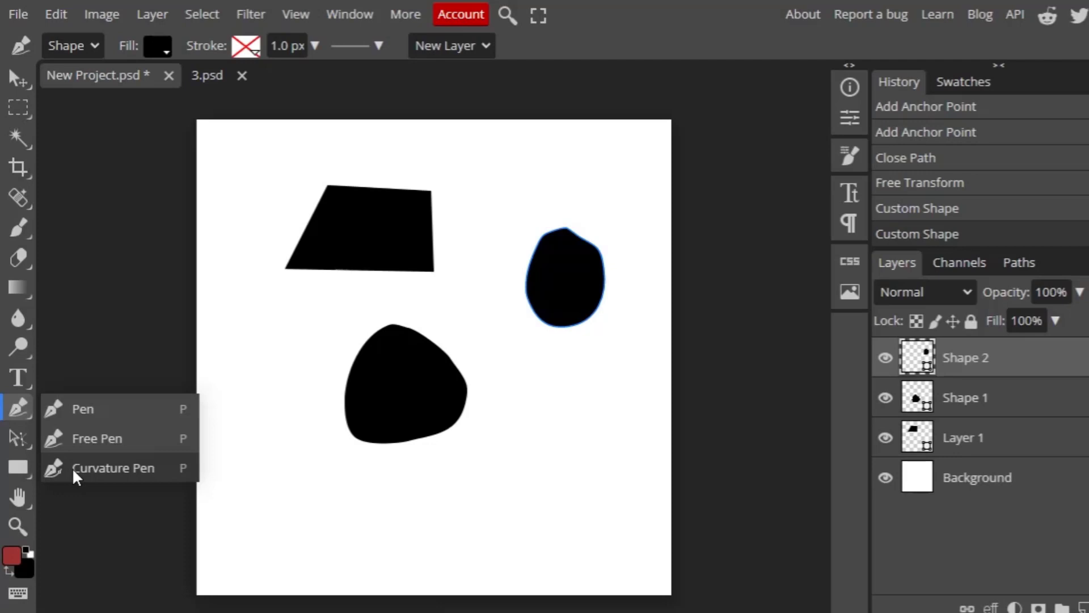
{"action": "left_click", "coordinate": [77, 469]}
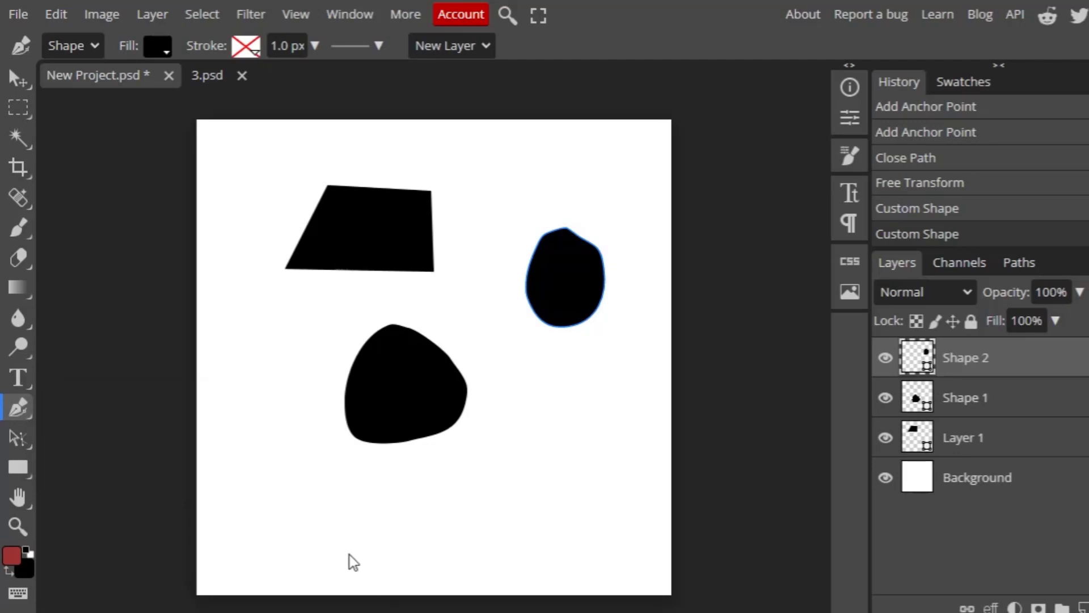
{"action": "left_click", "coordinate": [335, 526]}
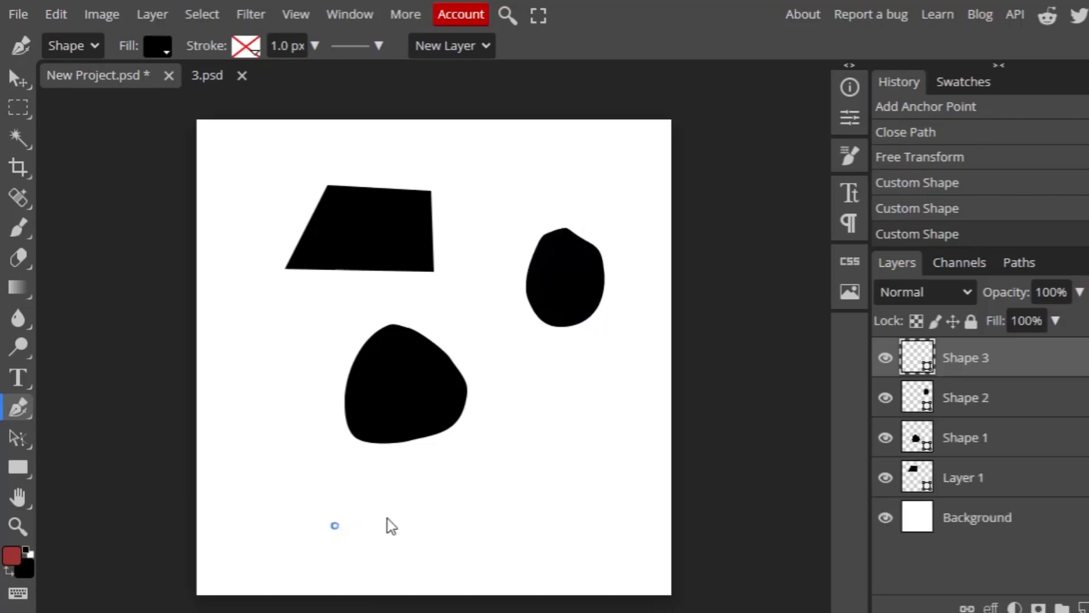
{"action": "left_click", "coordinate": [475, 522]}
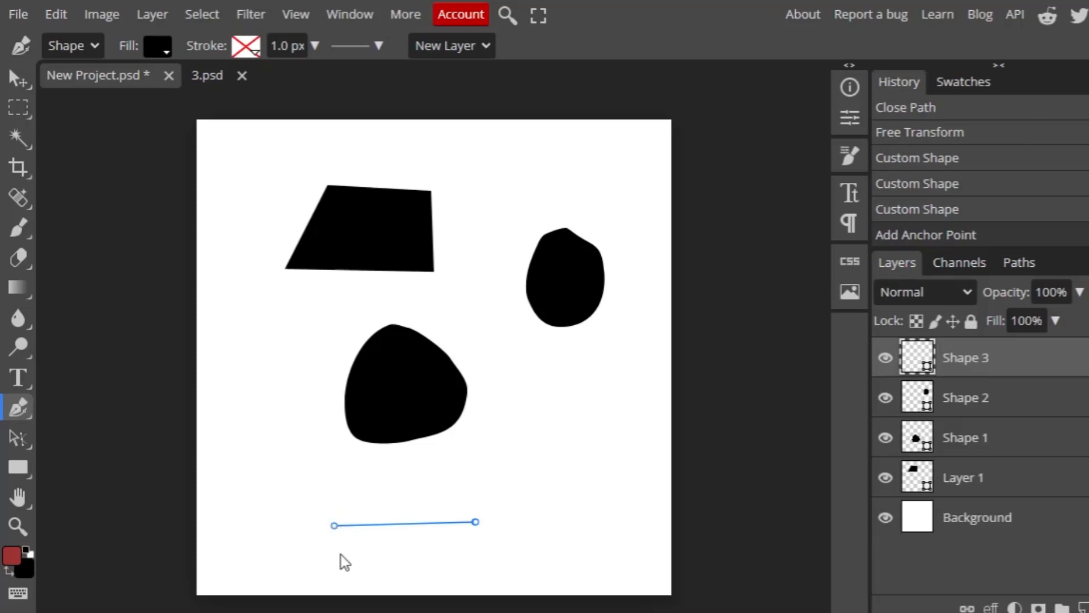
{"action": "left_click", "coordinate": [628, 514]}
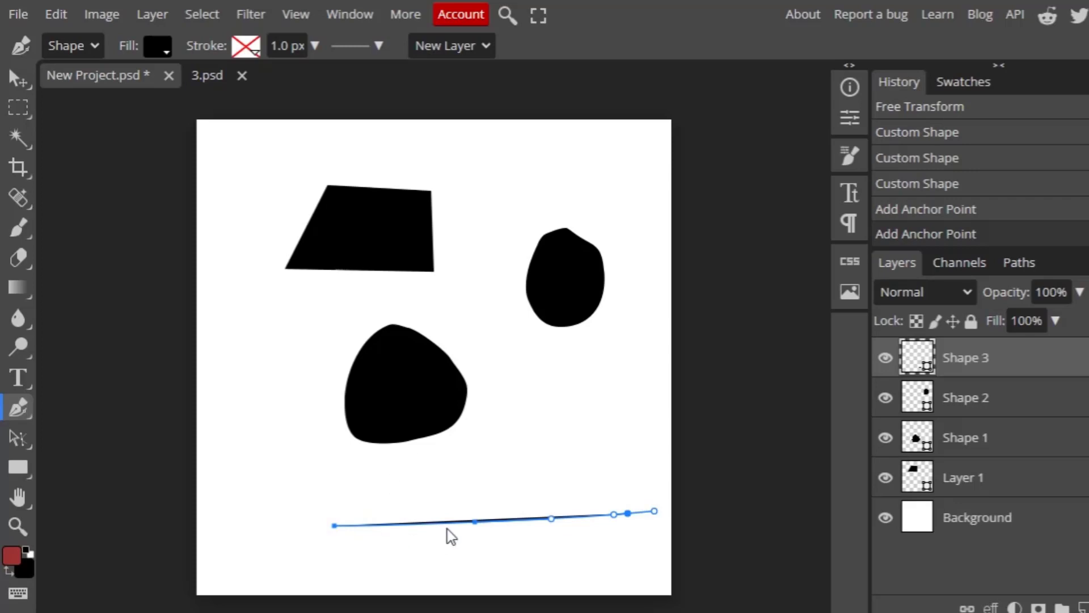
{"action": "key", "text": "ctrl+z"}
{"action": "key", "text": "ctrl+z"}
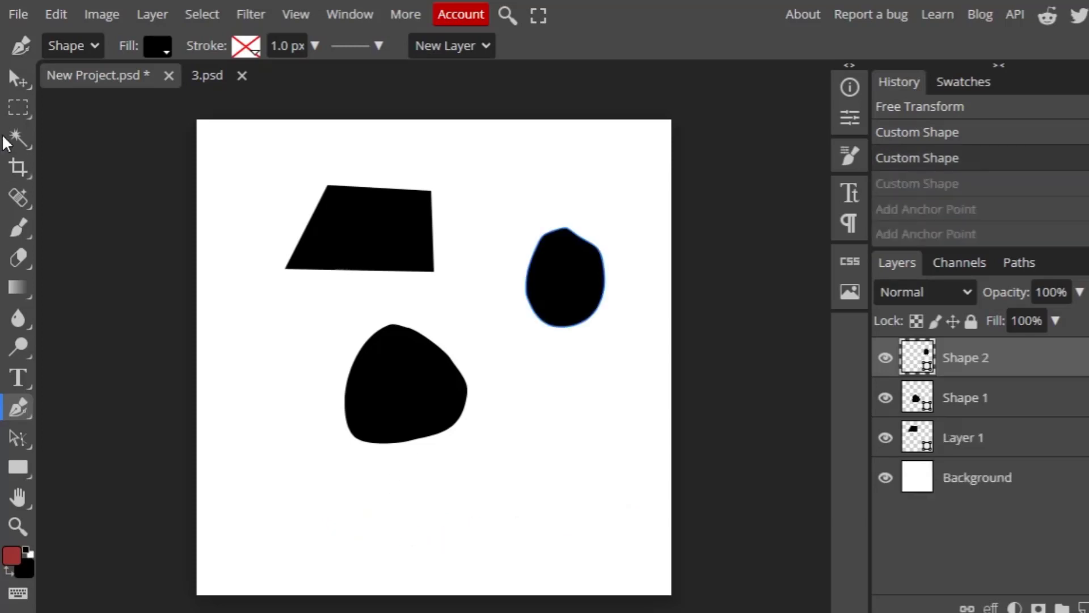
Step: Delete both freehand blob layers, Shape 2 and Shape 1
{"action": "left_click", "coordinate": [17, 71]}
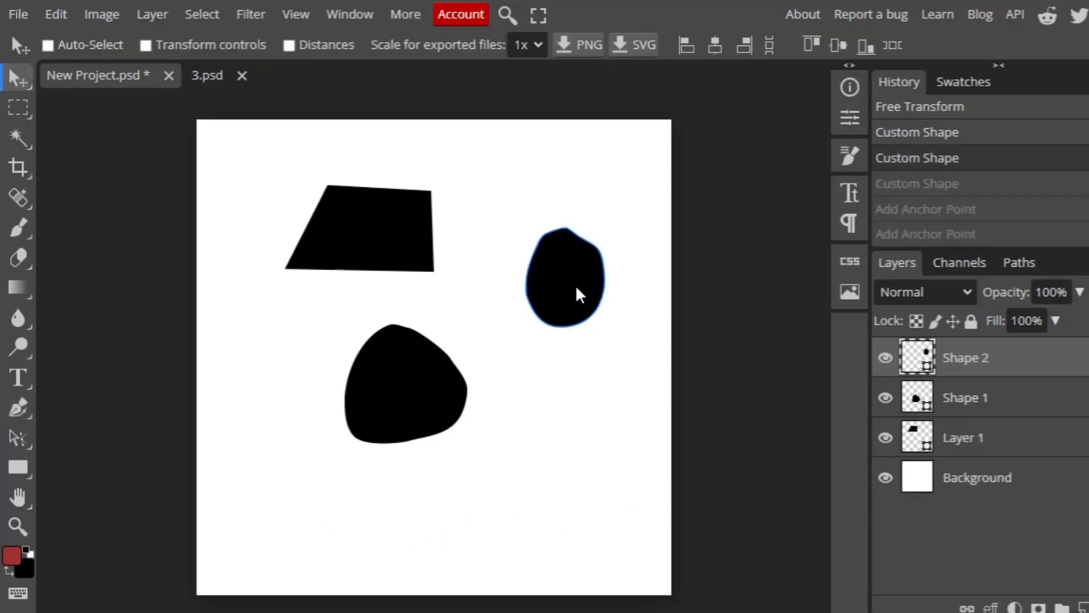
{"action": "key", "text": "Delete"}
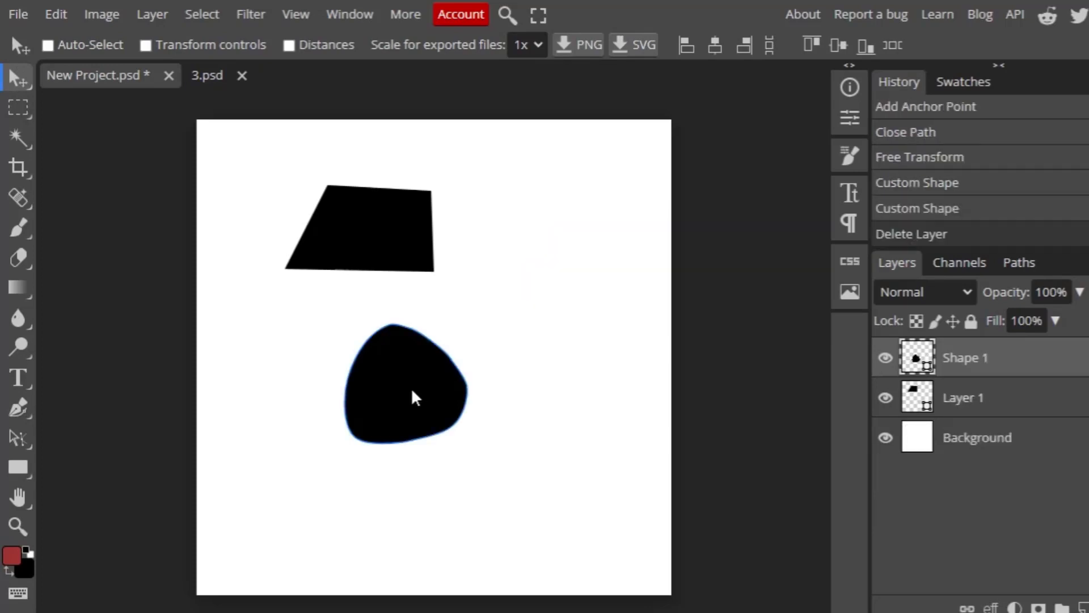
{"action": "key", "text": "Delete"}
Step: Try a filled arch through three anchor points below the four-sided shape with the Curvature Pen, and undo it
{"action": "right_click", "coordinate": [15, 407]}
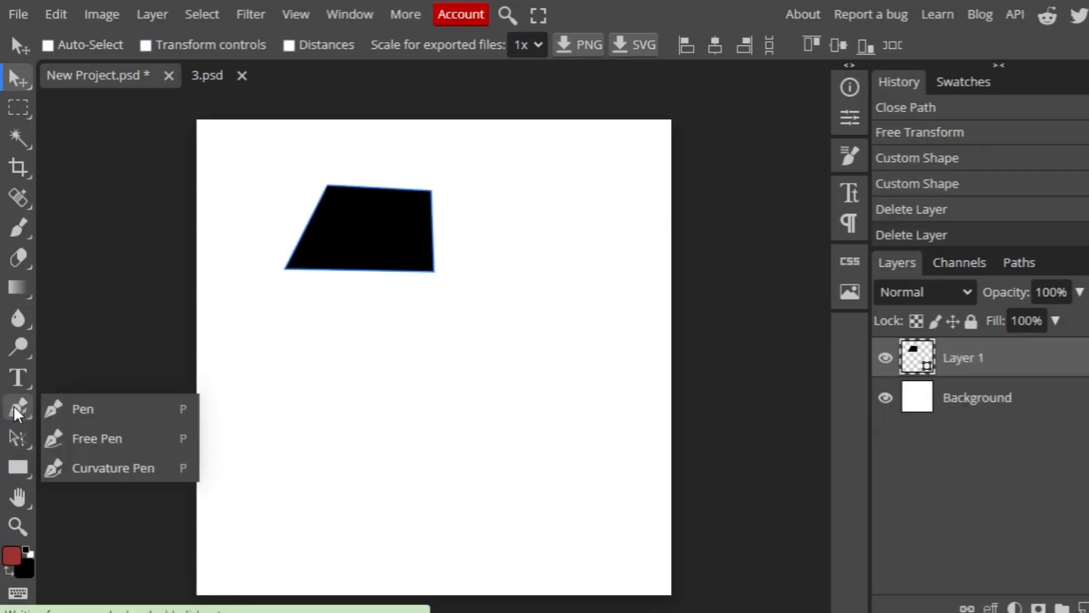
{"action": "left_click", "coordinate": [107, 465]}
{"action": "left_click", "coordinate": [300, 423]}
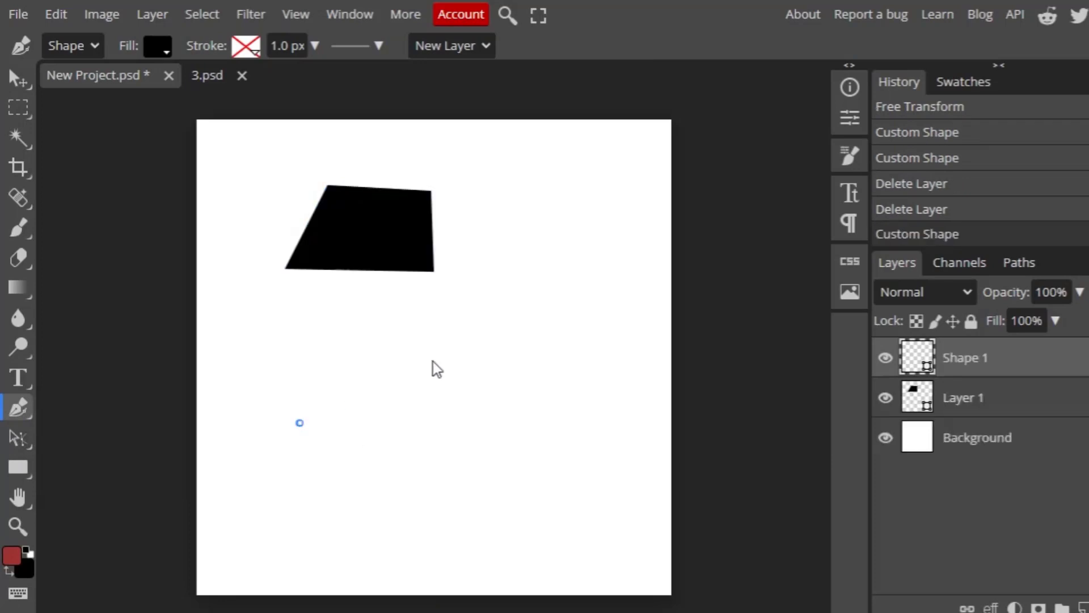
{"action": "left_click", "coordinate": [434, 328]}
{"action": "left_click", "coordinate": [530, 447]}
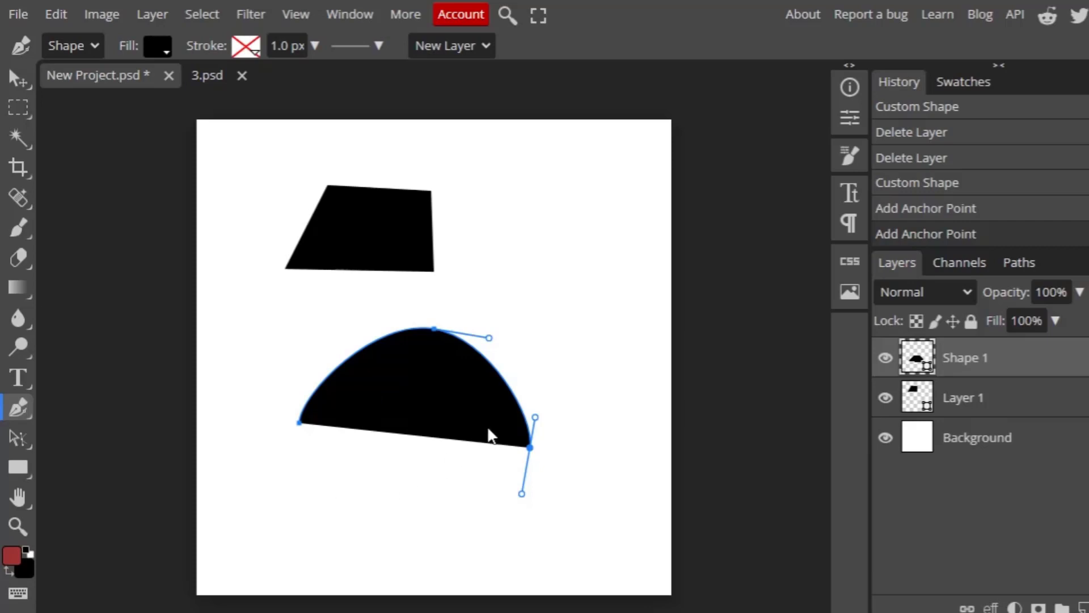
{"action": "key", "text": "ctrl+z"}
{"action": "key", "text": "ctrl+z"}
{"action": "key", "text": "ctrl+z"}
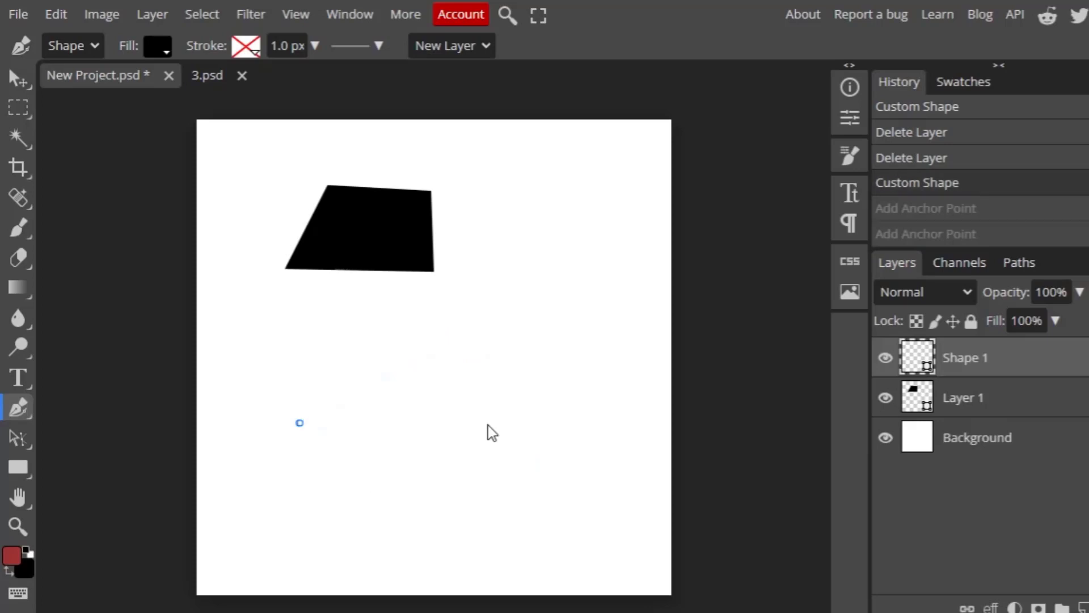
Step: Start a new shape below the four-sided one with the regular Pen, making a curved segment between two anchor points
{"action": "right_click", "coordinate": [19, 408]}
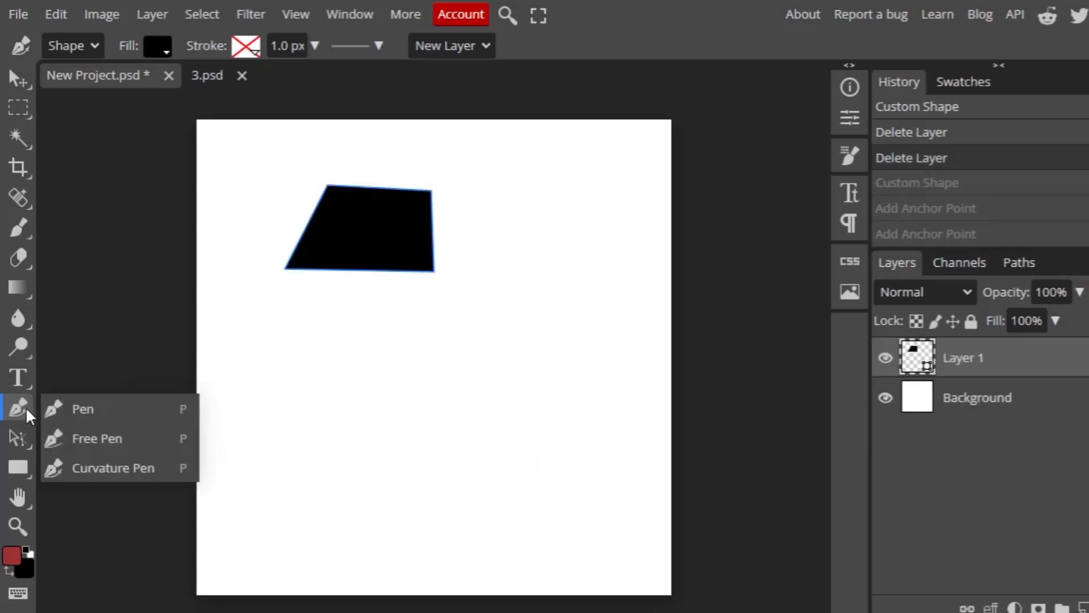
{"action": "left_click", "coordinate": [97, 408]}
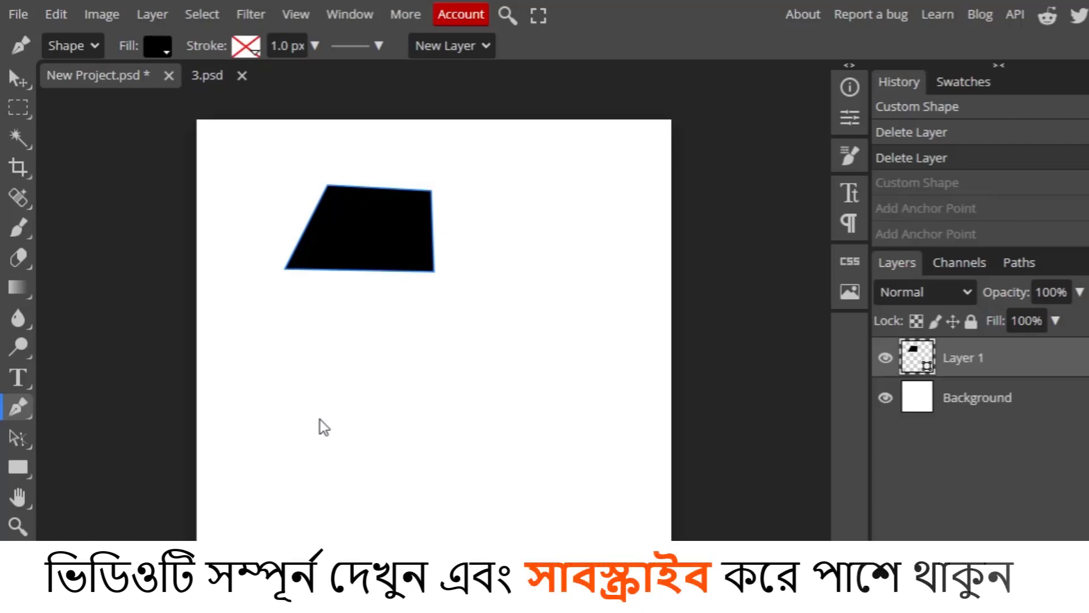
{"action": "right_click", "coordinate": [11, 406]}
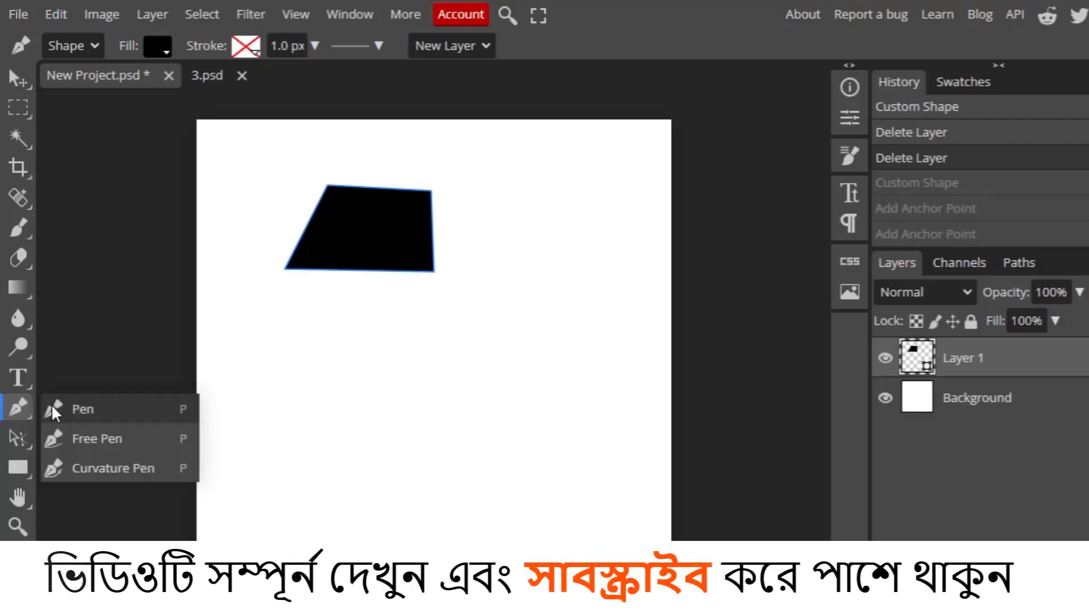
{"action": "left_click", "coordinate": [157, 415]}
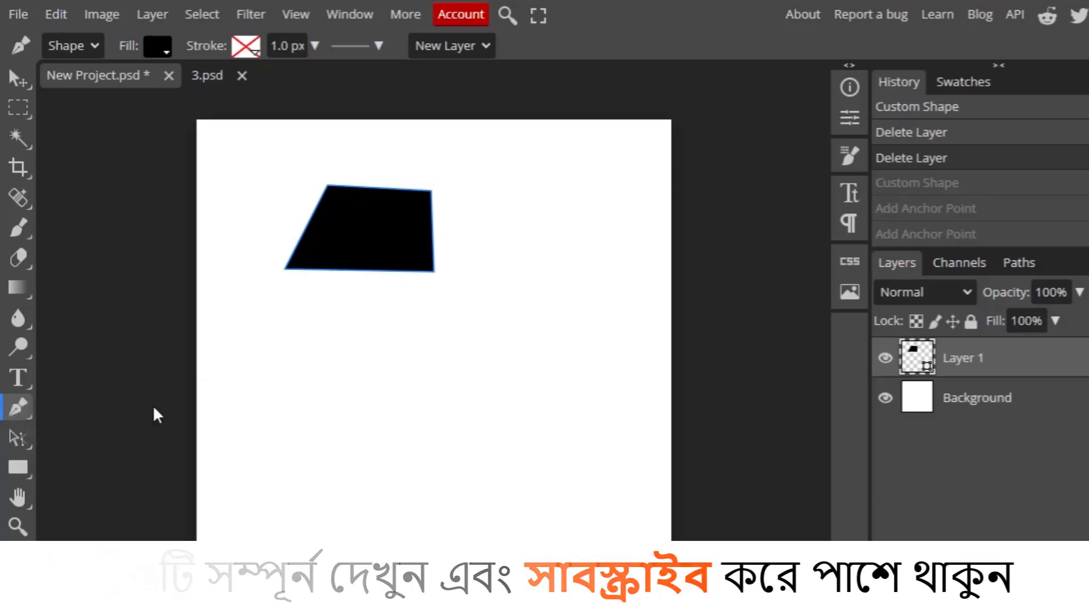
{"action": "left_click", "coordinate": [318, 431]}
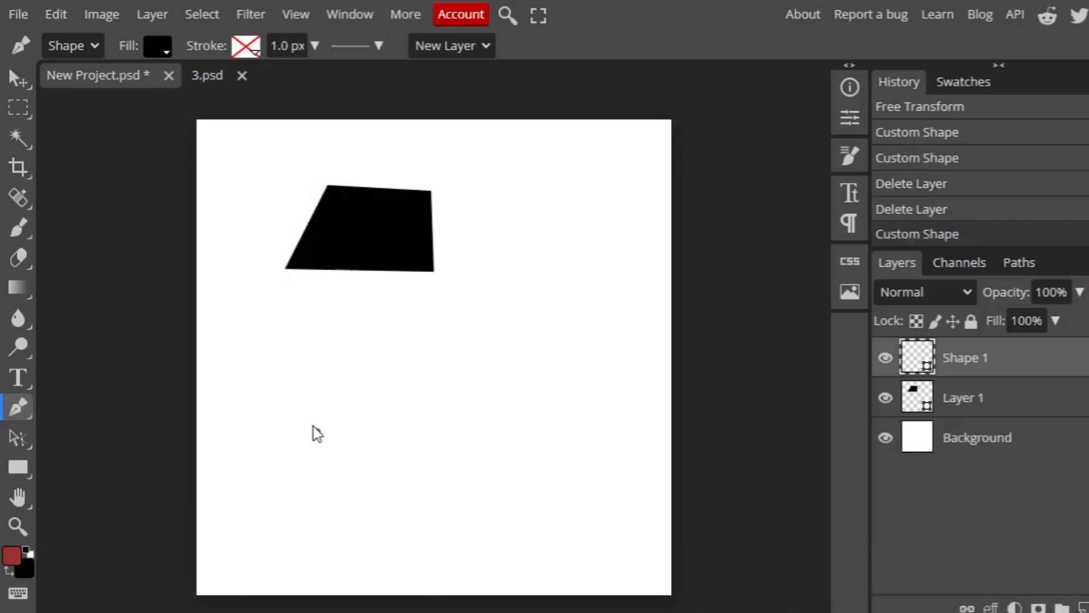
{"action": "left_click", "coordinate": [359, 331]}
{"action": "left_click_drag", "start_coordinate": [360, 331], "coordinate": [443, 320]}
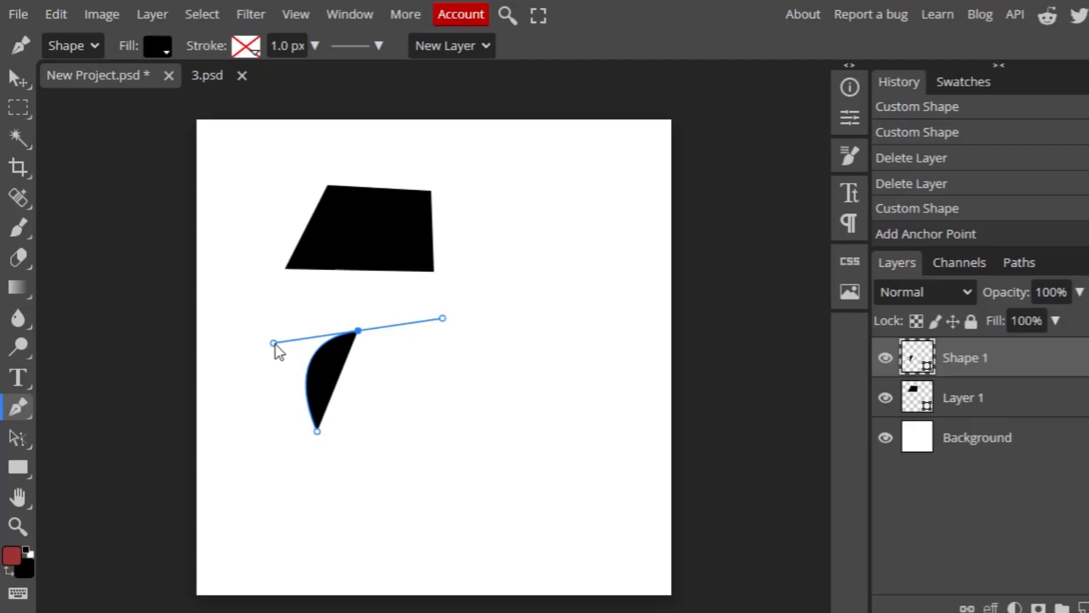
Step: Try a third anchor point on the lower shape, first at the handle's end and next as a curved segment, undoing each attempt
{"action": "left_click_drag", "start_coordinate": [274, 344], "coordinate": [275, 352]}
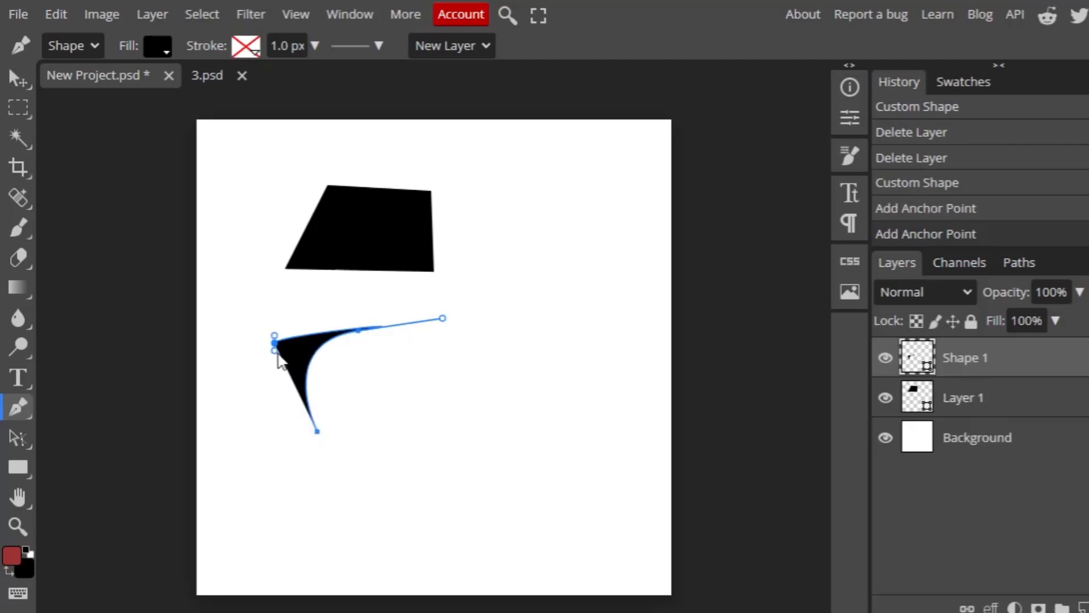
{"action": "key", "text": "ctrl+z"}
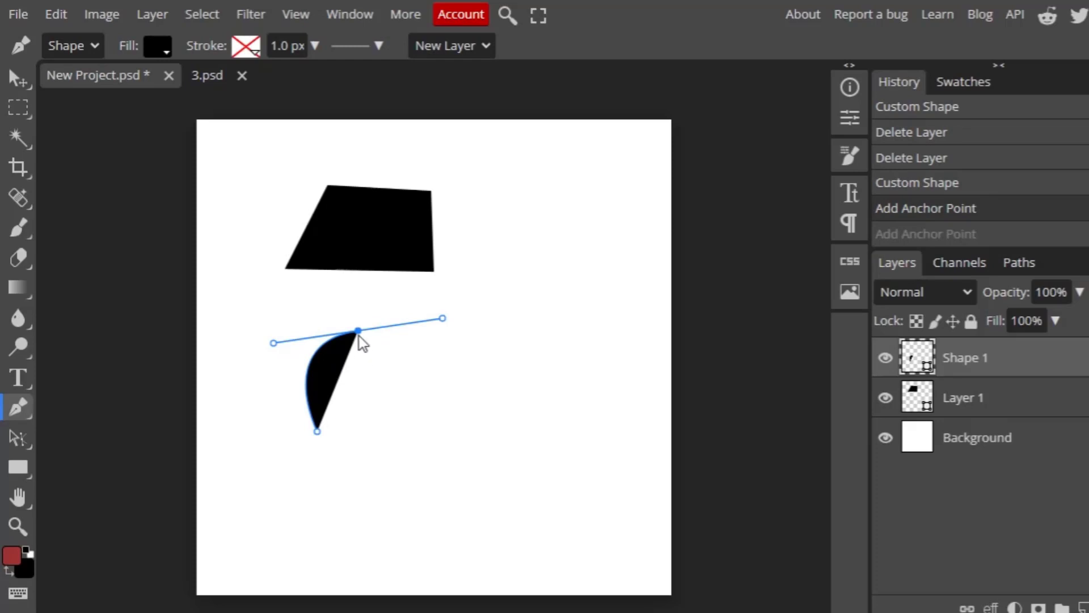
{"action": "left_click", "coordinate": [395, 422]}
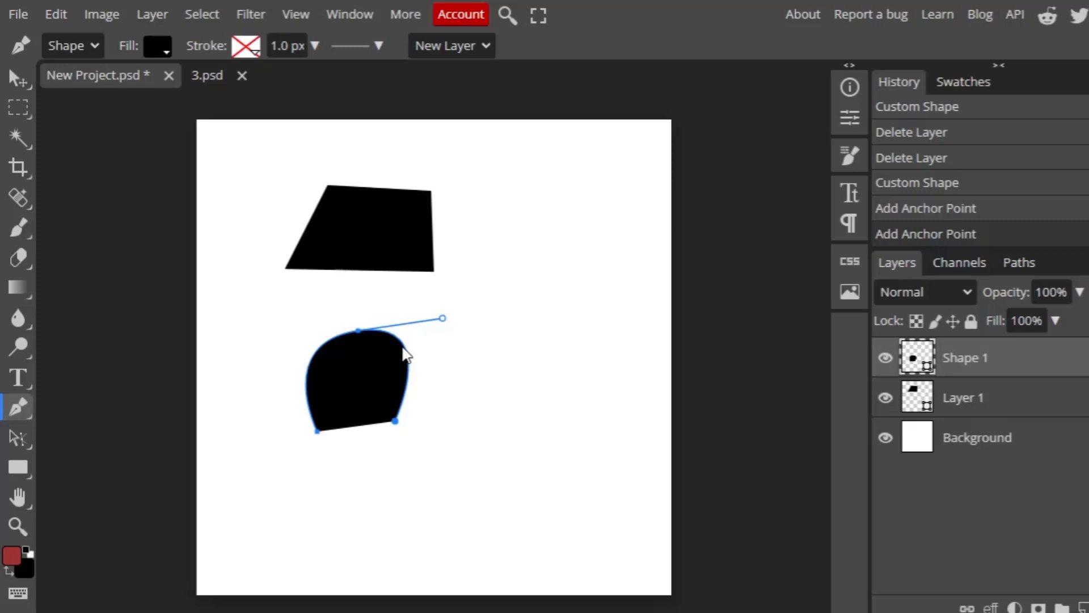
{"action": "key", "text": "ctrl+z"}
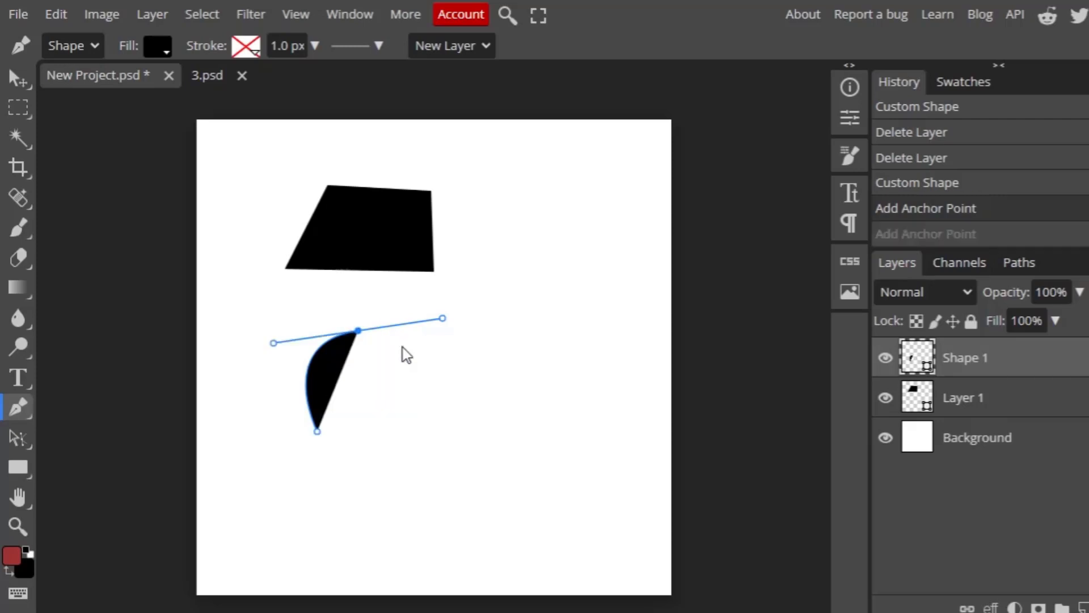
Step: Remove the upper anchor point's outgoing handle and add a straight segment from it down to a third anchor point
{"action": "left_click", "coordinate": [359, 332]}
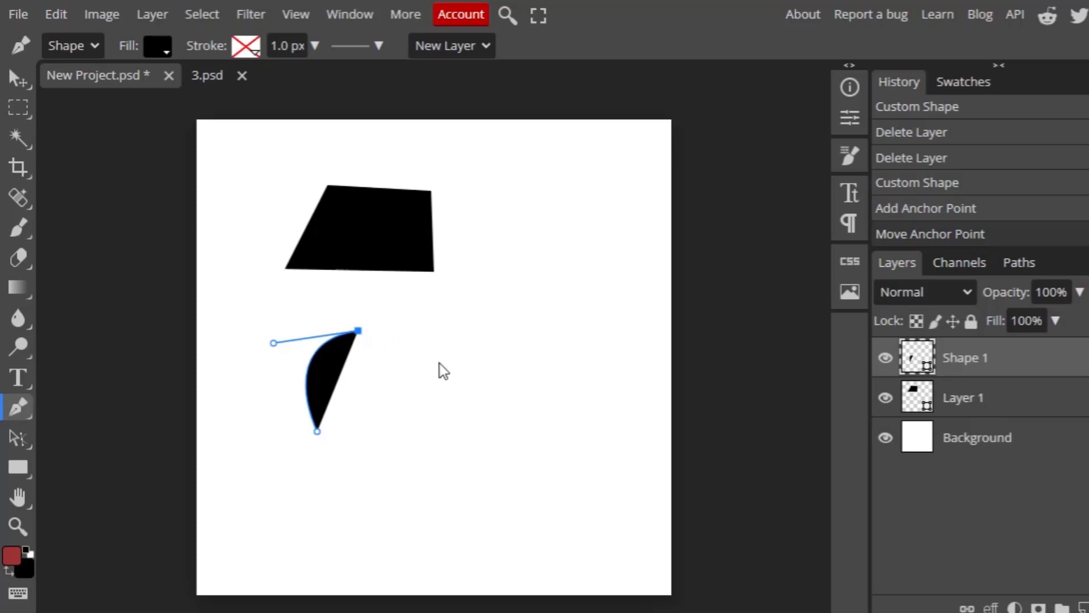
{"action": "left_click", "coordinate": [377, 421]}
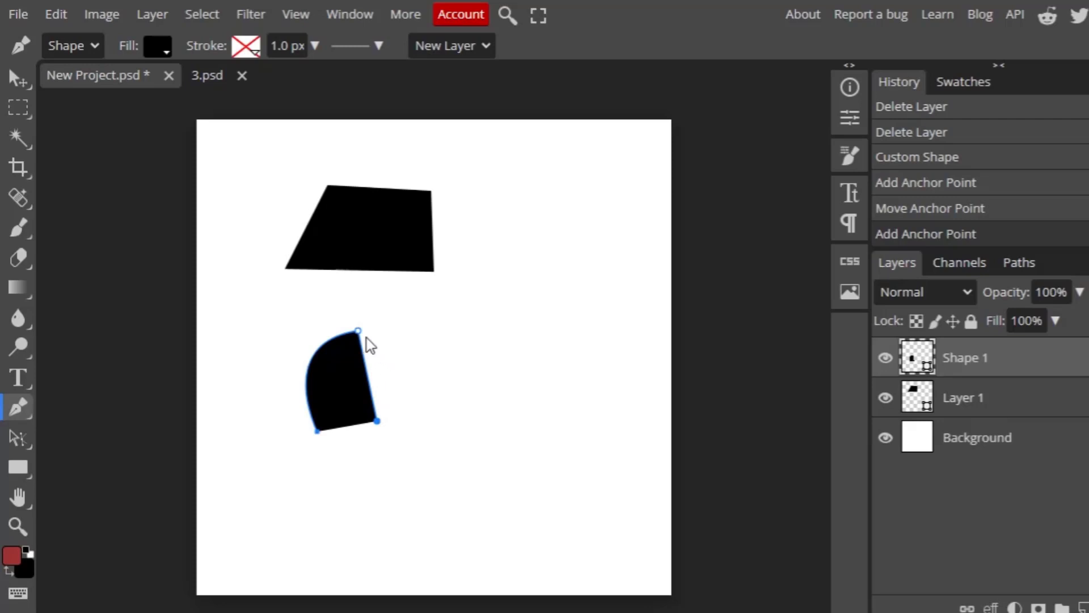
{"action": "left_click", "coordinate": [199, 77]}
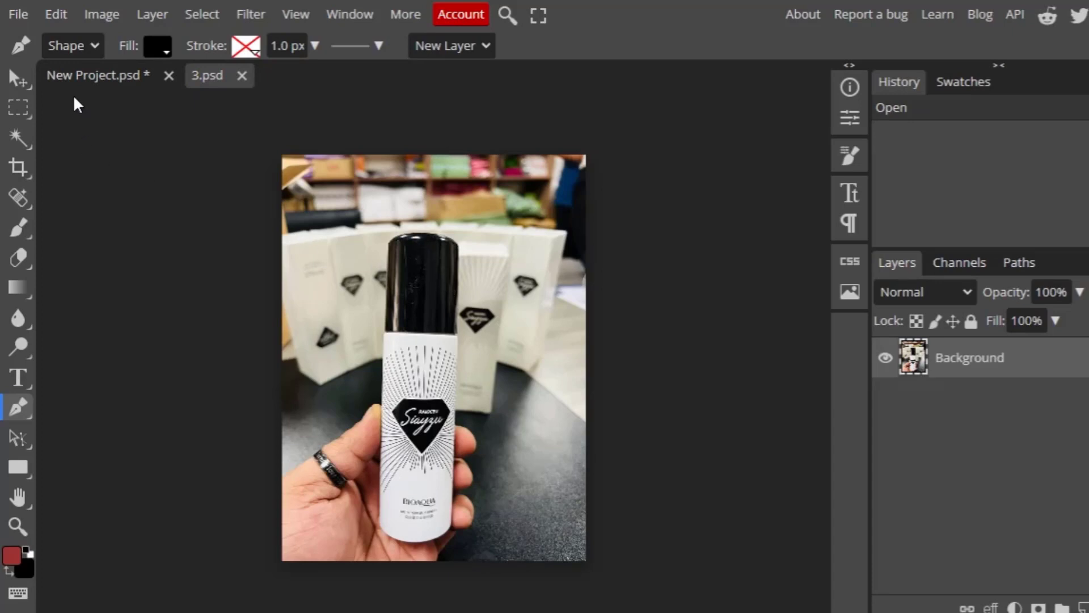
{"action": "left_click", "coordinate": [80, 74]}
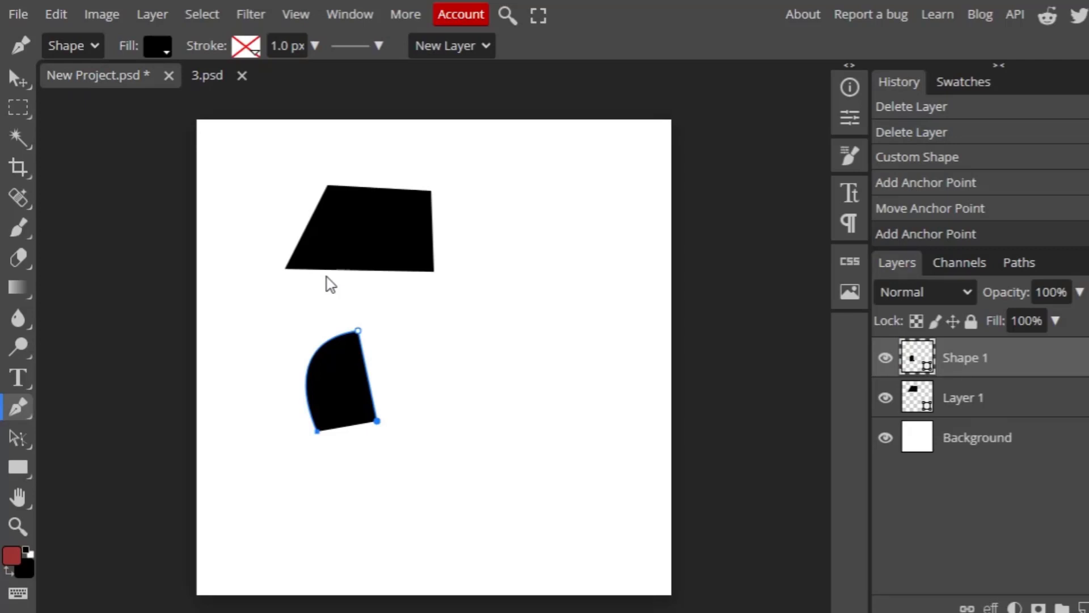
{"action": "right_click", "coordinate": [25, 404]}
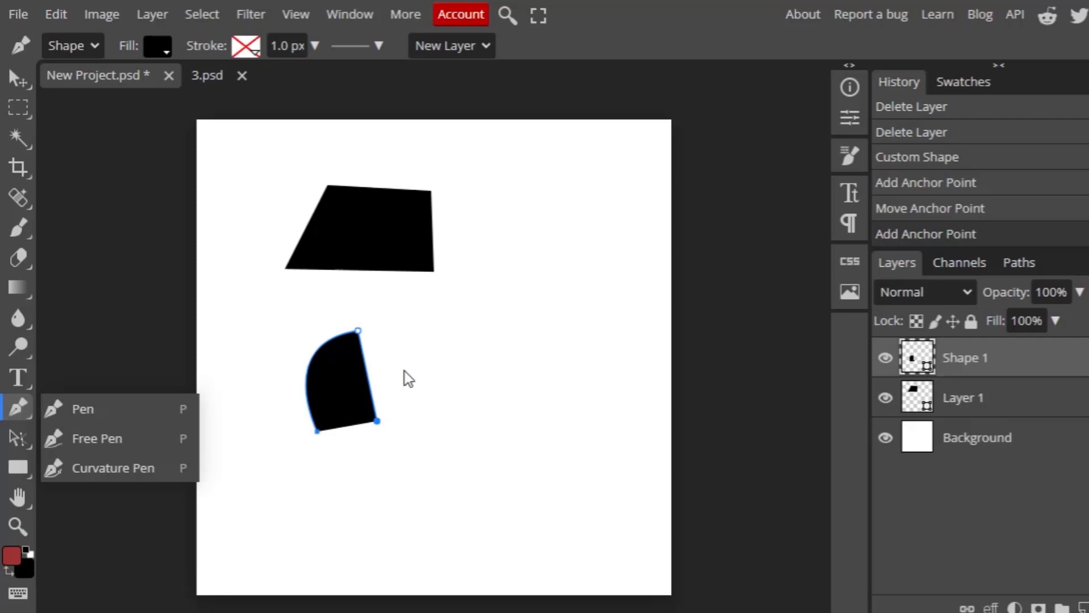
Step: Delete the Shape 1 and Layer 1 layers, leaving only the white Background
{"action": "left_click", "coordinate": [18, 78]}
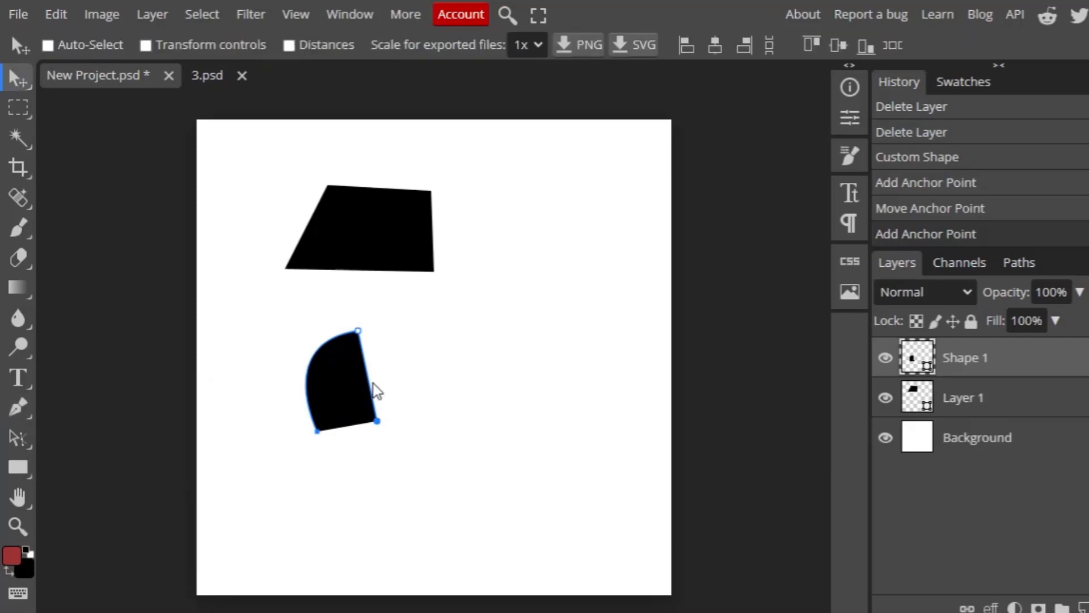
{"action": "key", "text": "Delete"}
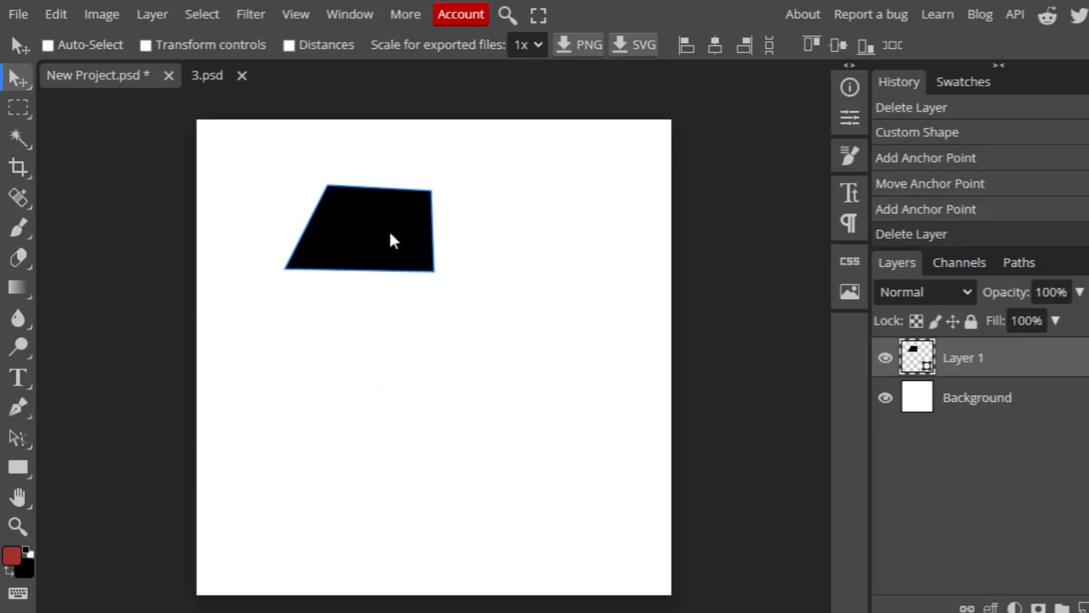
{"action": "key", "text": "Delete"}
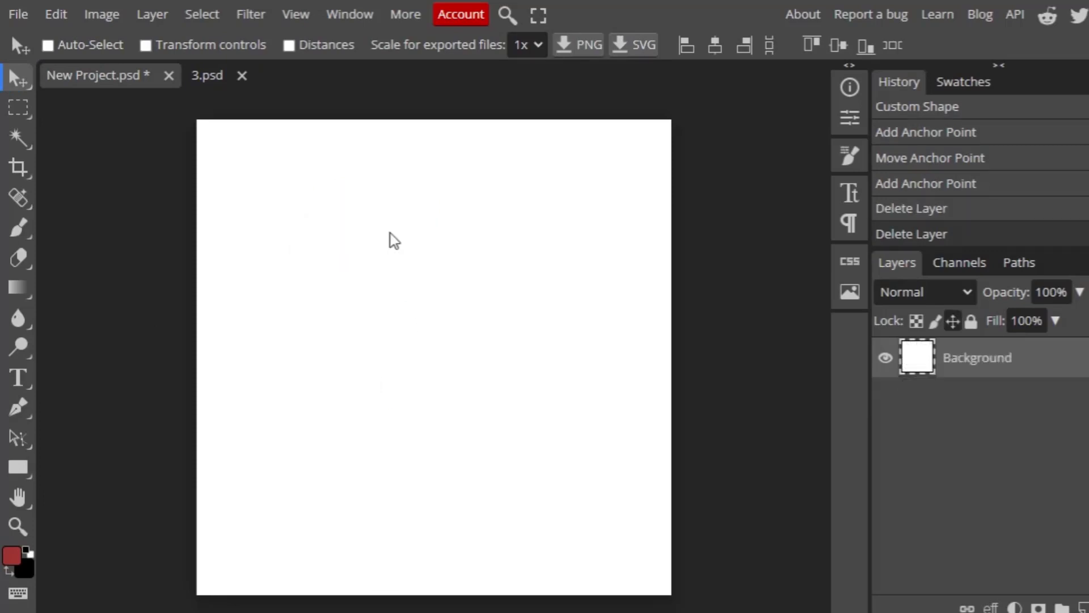
Step: Draw a black-filled triangle from three anchor points on the blank canvas with the Pen tool in Shape mode
{"action": "left_click", "coordinate": [18, 407]}
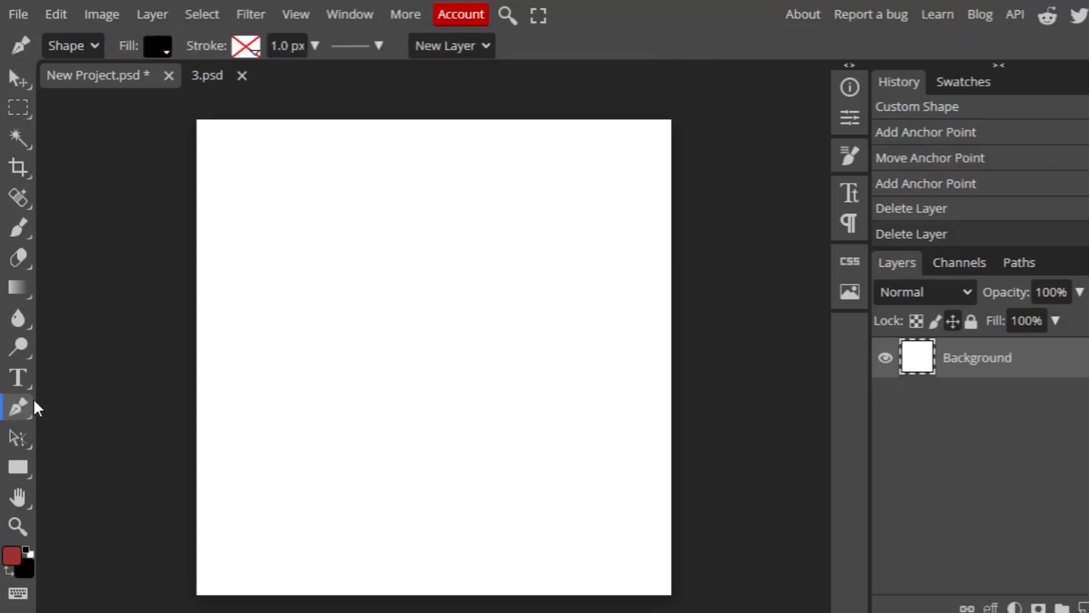
{"action": "left_click", "coordinate": [91, 46]}
{"action": "left_click", "coordinate": [80, 86]}
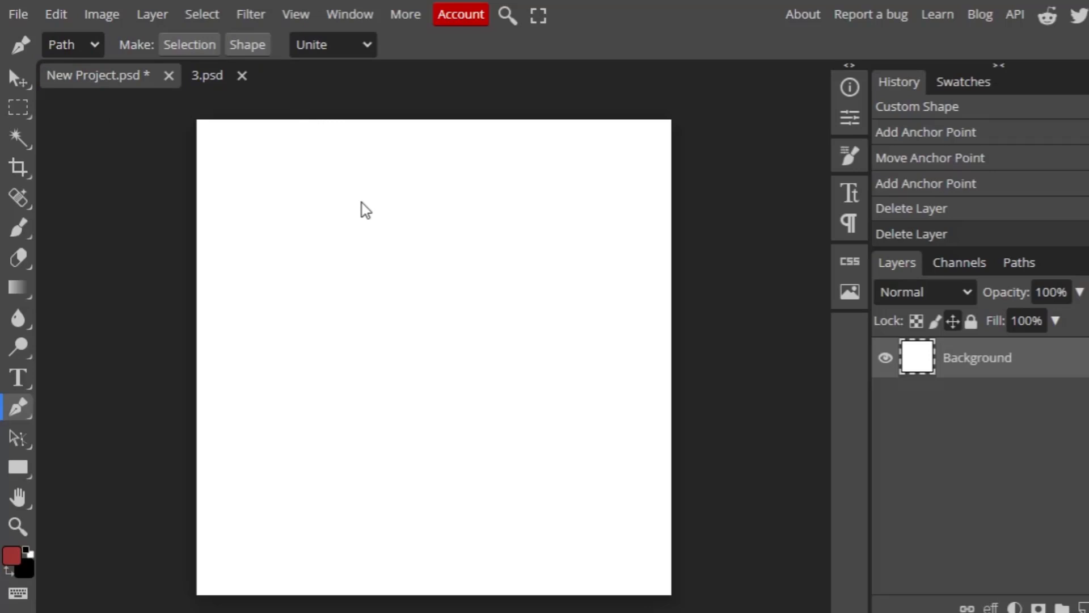
{"action": "left_click", "coordinate": [99, 54]}
{"action": "left_click", "coordinate": [84, 68]}
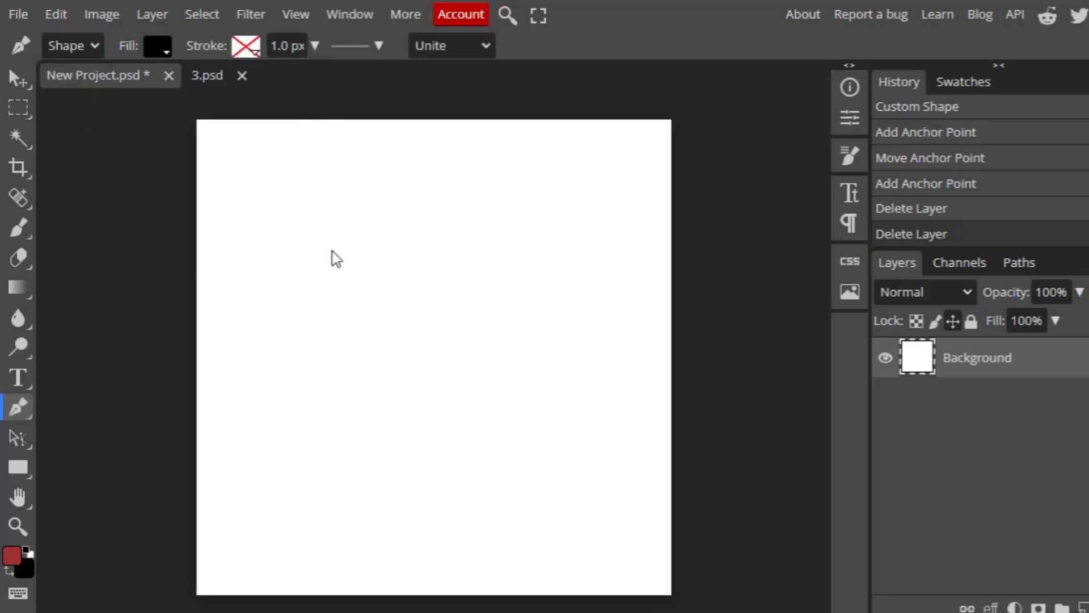
{"action": "left_click", "coordinate": [356, 218]}
{"action": "left_click", "coordinate": [326, 349]}
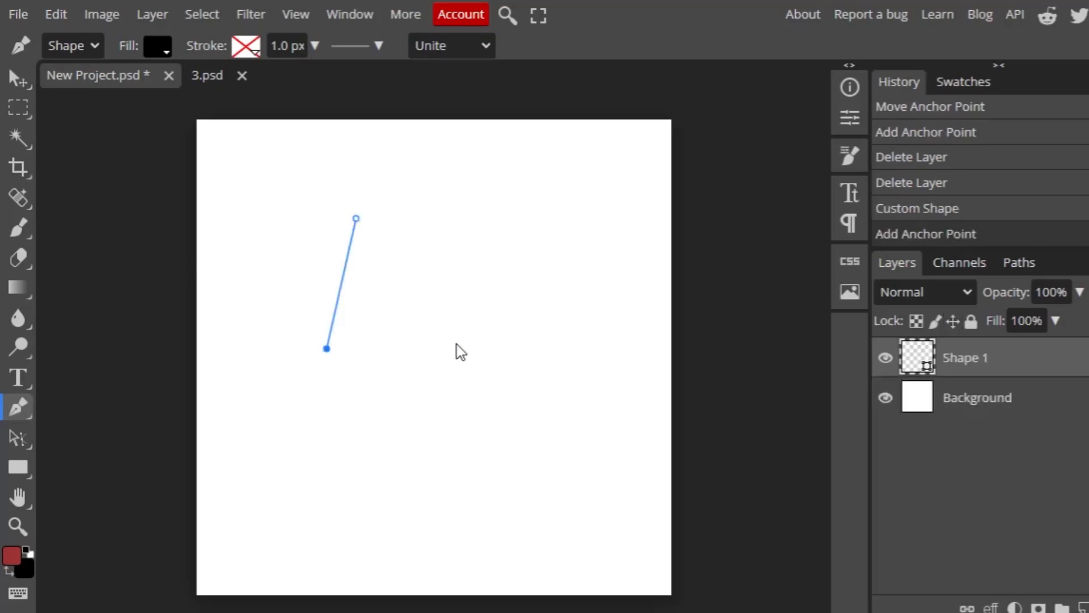
{"action": "left_click", "coordinate": [434, 342]}
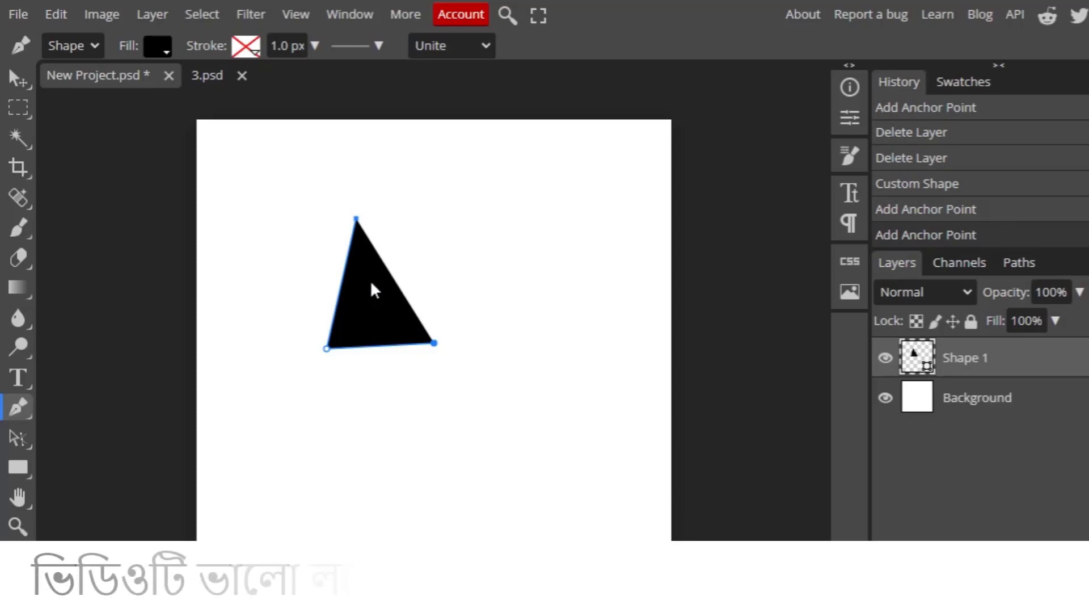
Step: Try the triangle with no fill, restore its solid black fill, and close its path at the first anchor point
{"action": "left_click", "coordinate": [159, 47]}
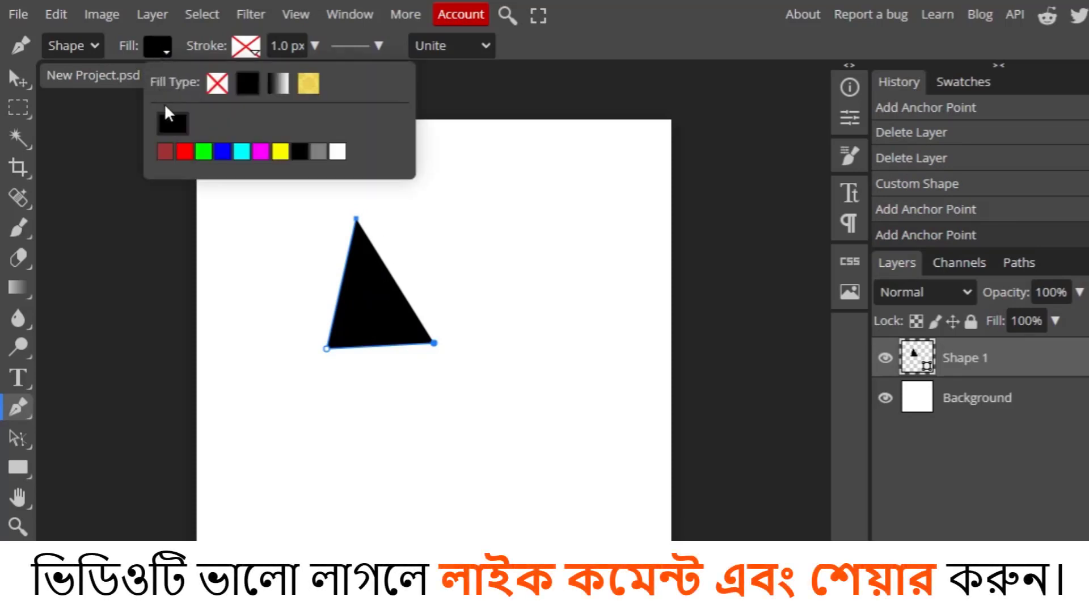
{"action": "left_click", "coordinate": [219, 83]}
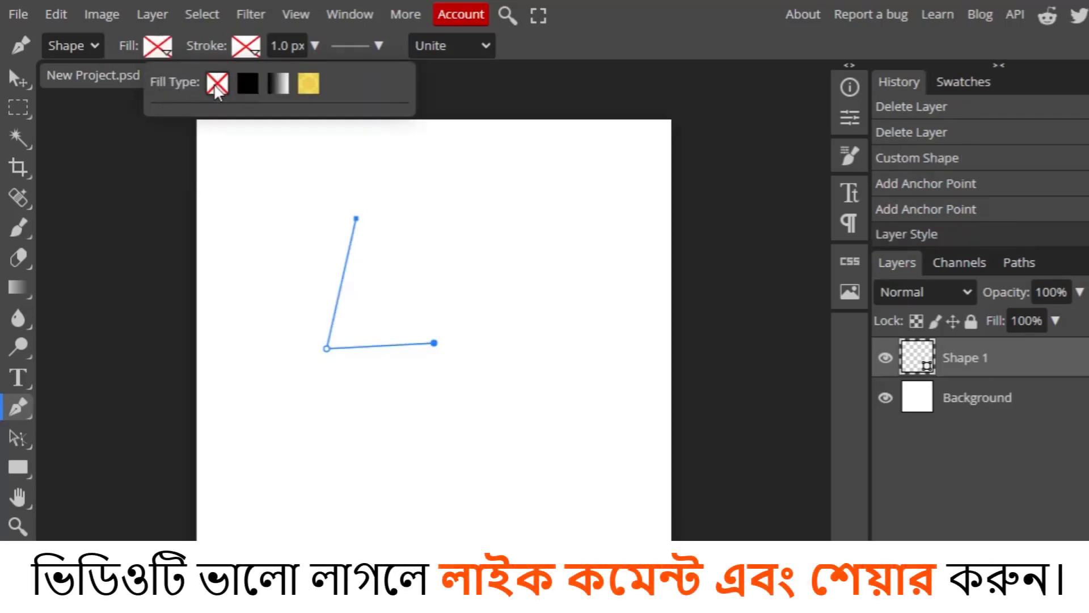
{"action": "left_click", "coordinate": [159, 47]}
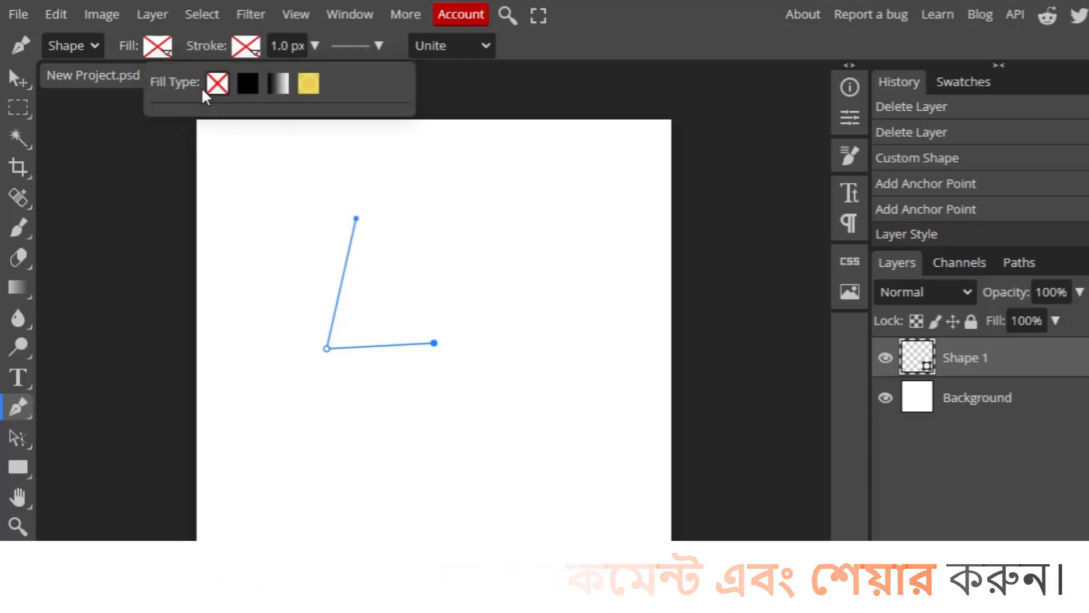
{"action": "left_click", "coordinate": [248, 83]}
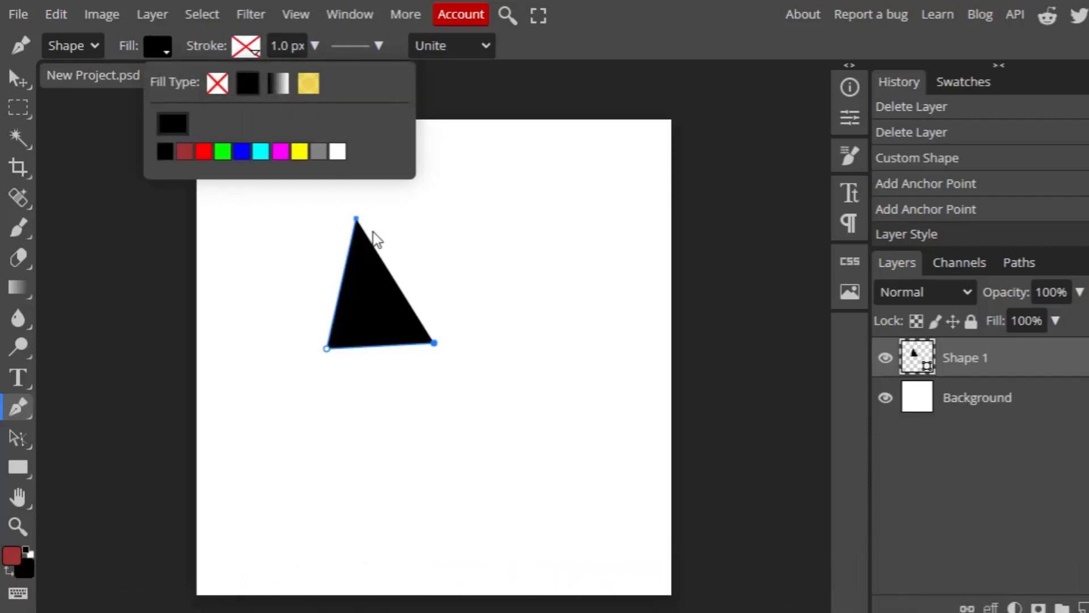
{"action": "left_click", "coordinate": [357, 220]}
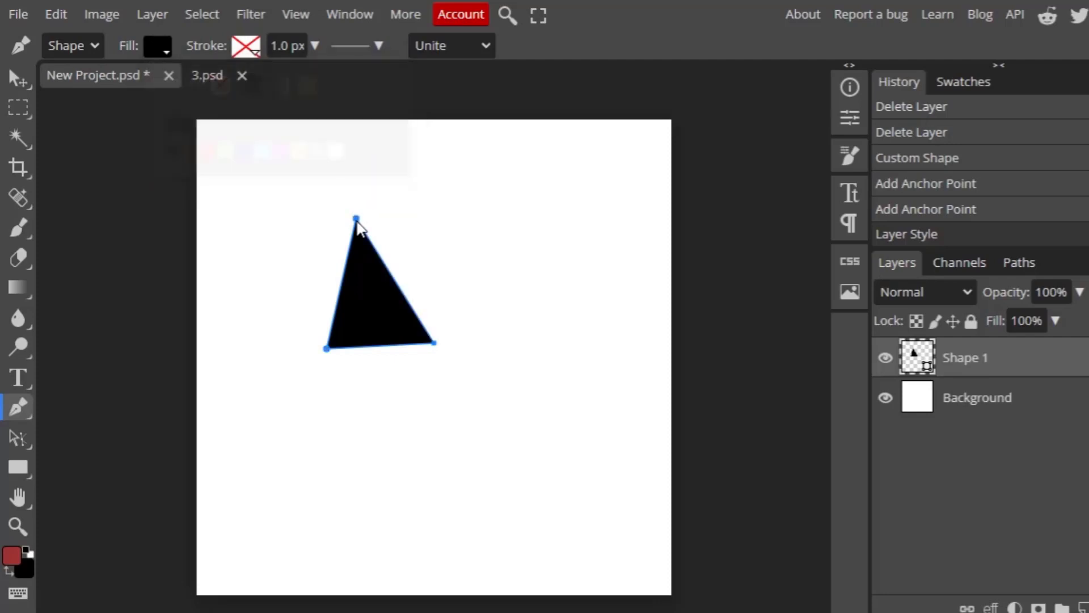
Step: Place a stray anchor point beside the triangle, and undo everything back to the blank canvas
{"action": "right_click", "coordinate": [372, 273]}
{"action": "left_click", "coordinate": [453, 206]}
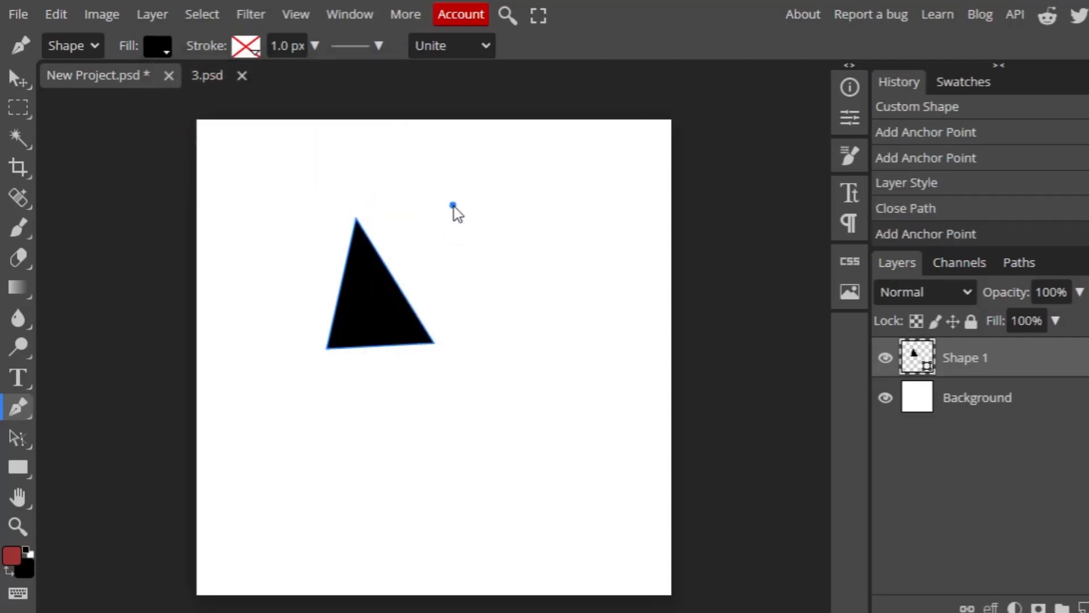
{"action": "key", "text": "ctrl+z"}
{"action": "key", "text": "ctrl+z"}
{"action": "key", "text": "ctrl+z"}
{"action": "key", "text": "ctrl+z"}
{"action": "key", "text": "ctrl+z"}
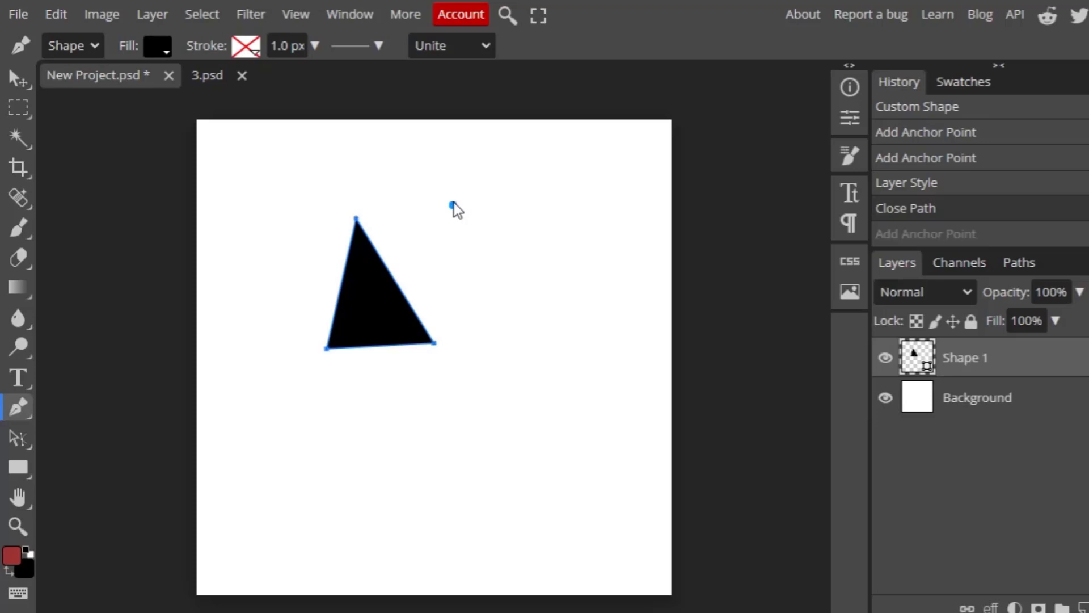
{"action": "key", "text": "ctrl+z"}
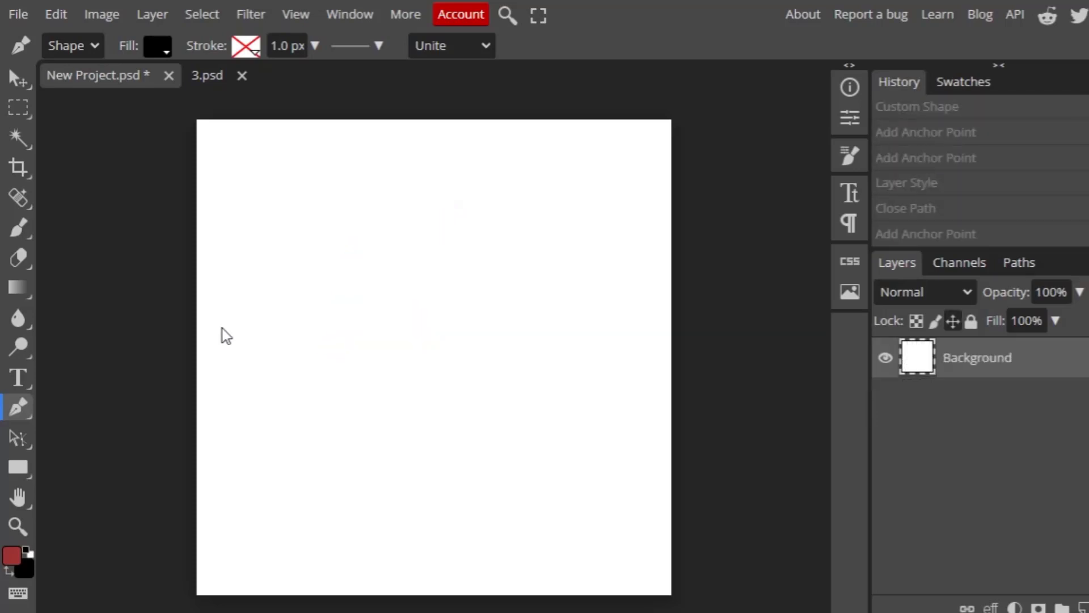
Step: Draw a closed, partly curved path of seven anchor points on the canvas with the Pen tool in Path mode
{"action": "left_click", "coordinate": [78, 36]}
{"action": "left_click", "coordinate": [74, 85]}
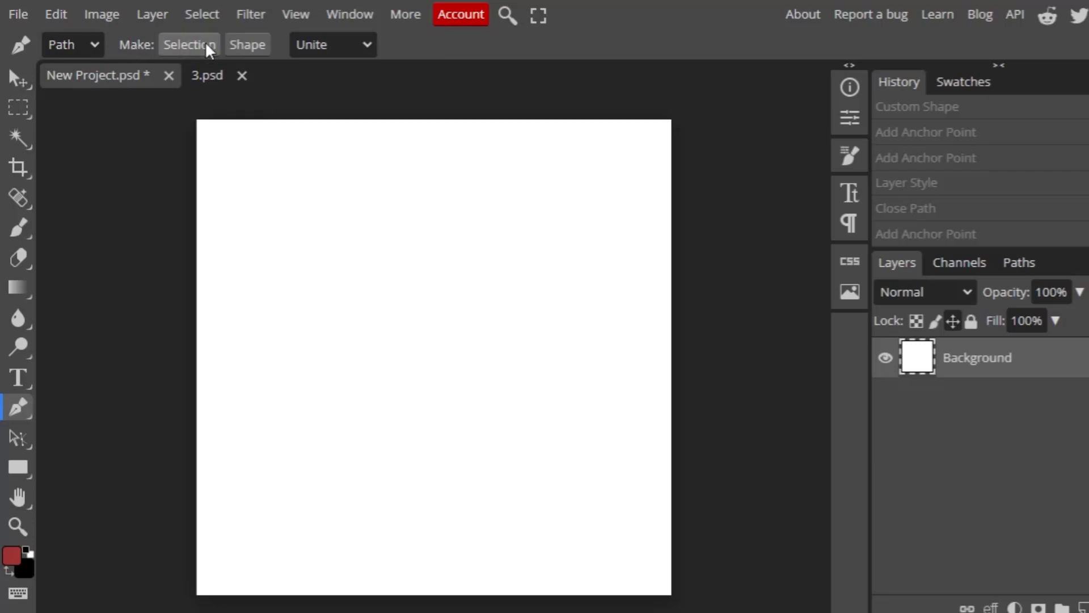
{"action": "left_click", "coordinate": [328, 351]}
{"action": "left_click_drag", "start_coordinate": [322, 276], "coordinate": [335, 255]}
{"action": "left_click_drag", "start_coordinate": [363, 209], "coordinate": [410, 166]}
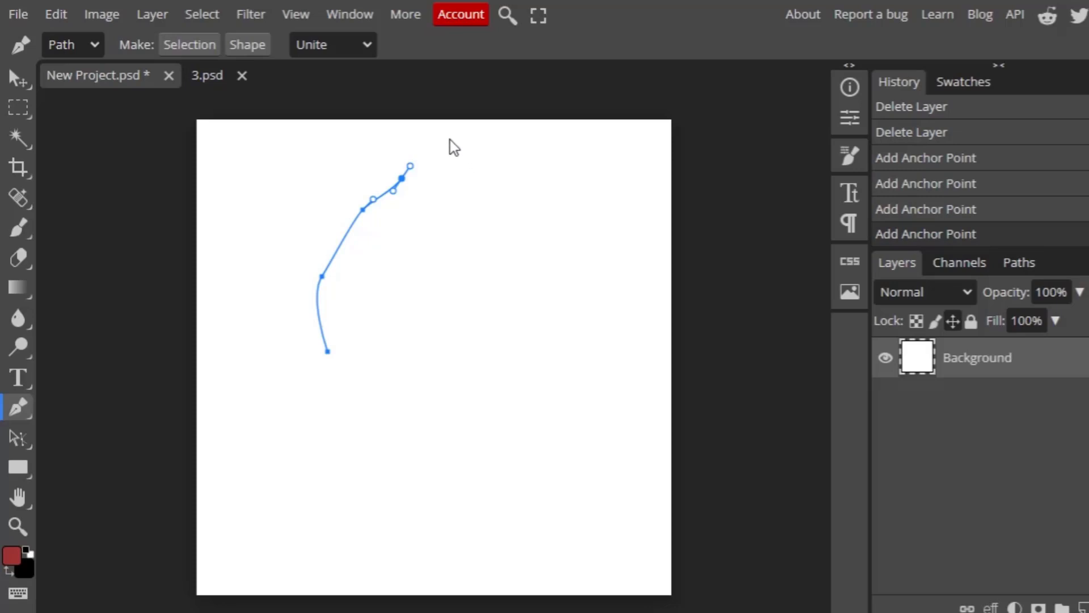
{"action": "left_click", "coordinate": [434, 208]}
{"action": "left_click", "coordinate": [449, 275]}
{"action": "left_click", "coordinate": [405, 357]}
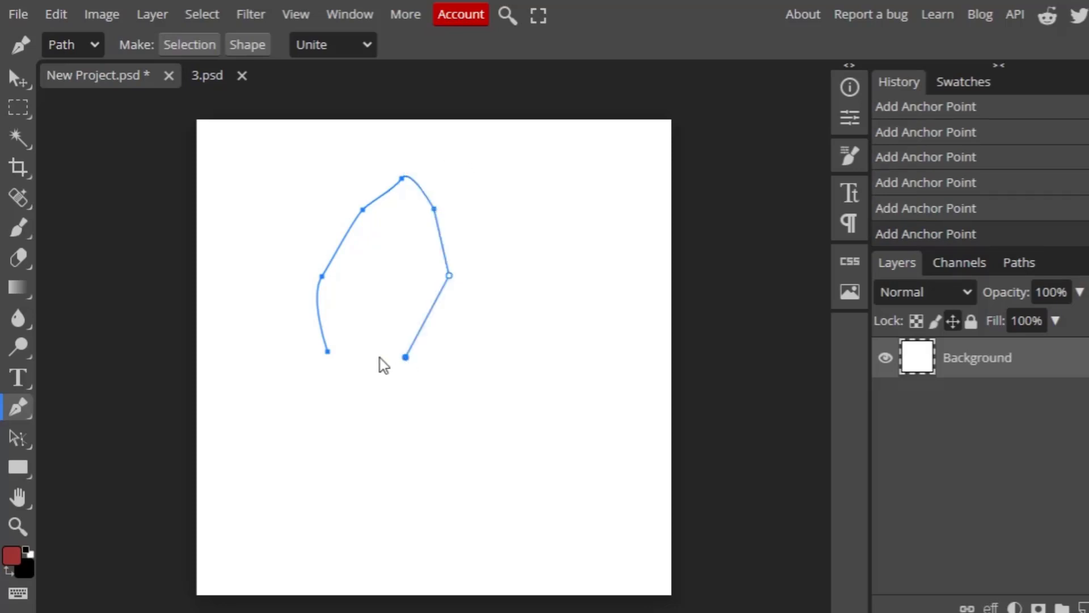
{"action": "left_click", "coordinate": [328, 352]}
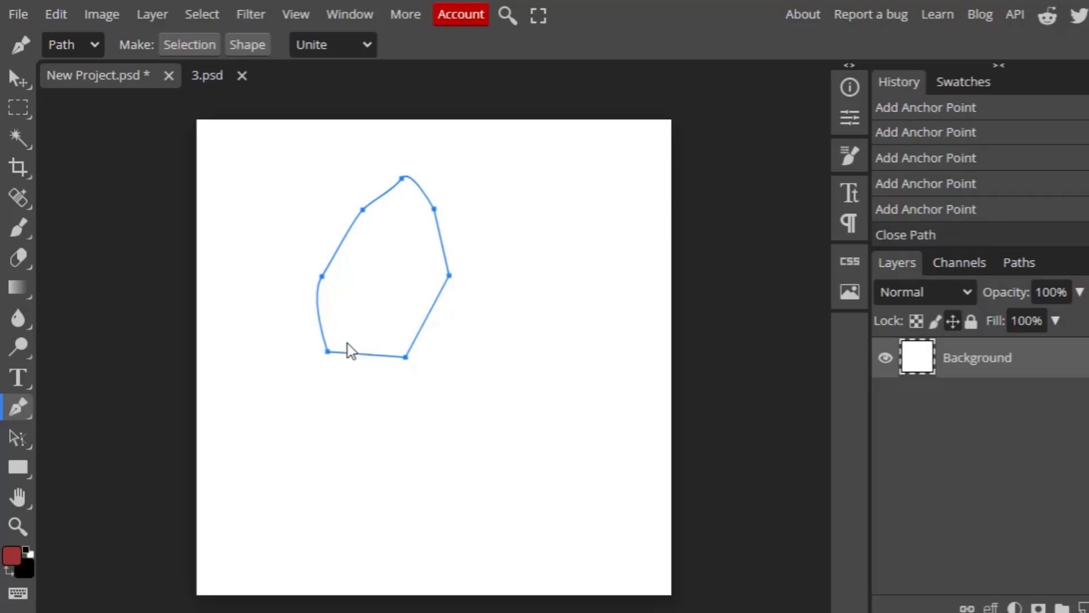
Step: Convert the closed path into a new selection with Anti-alias on
{"action": "right_click", "coordinate": [376, 283]}
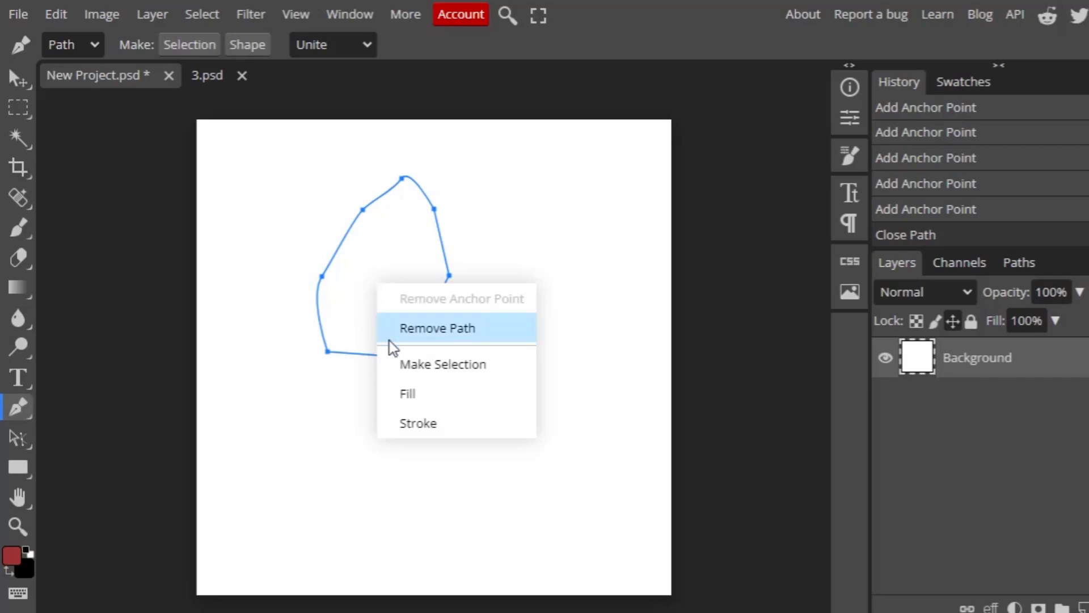
{"action": "left_click", "coordinate": [406, 366]}
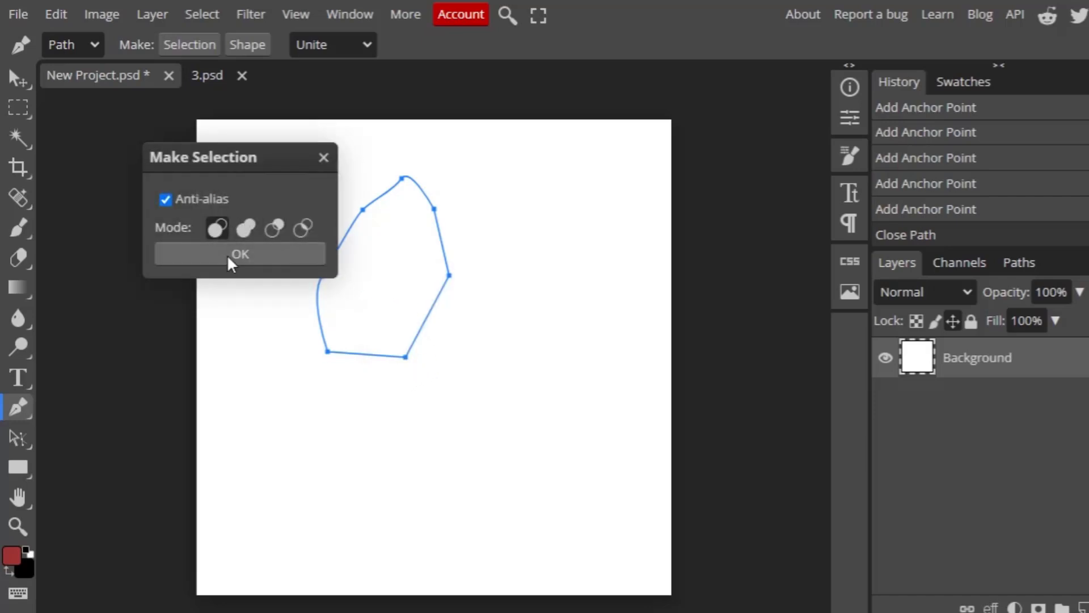
{"action": "left_click", "coordinate": [233, 255]}
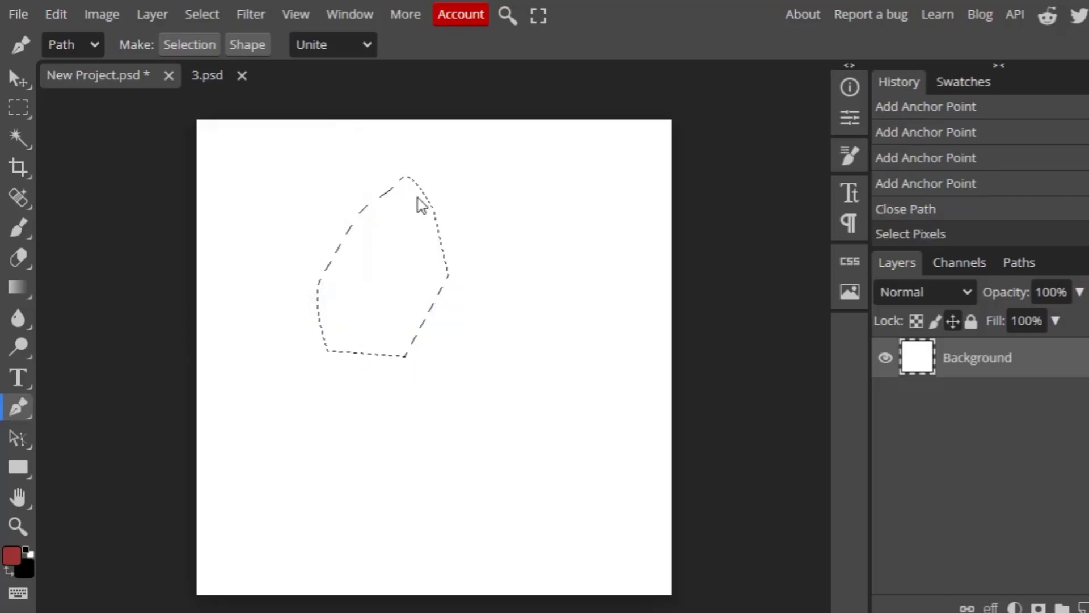
{"action": "left_click", "coordinate": [19, 111]}
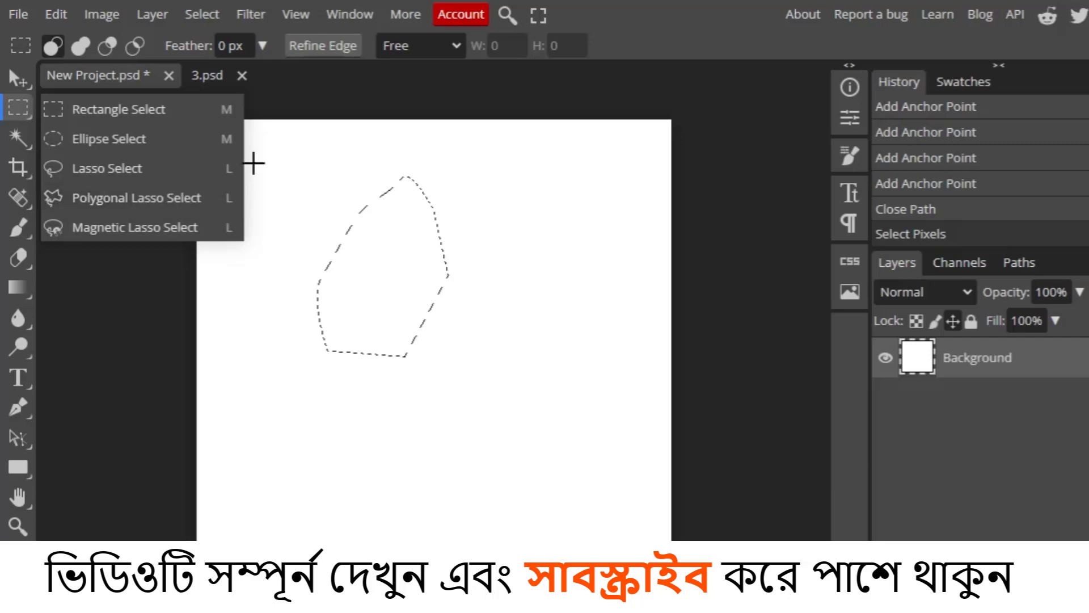
{"action": "left_click", "coordinate": [51, 111]}
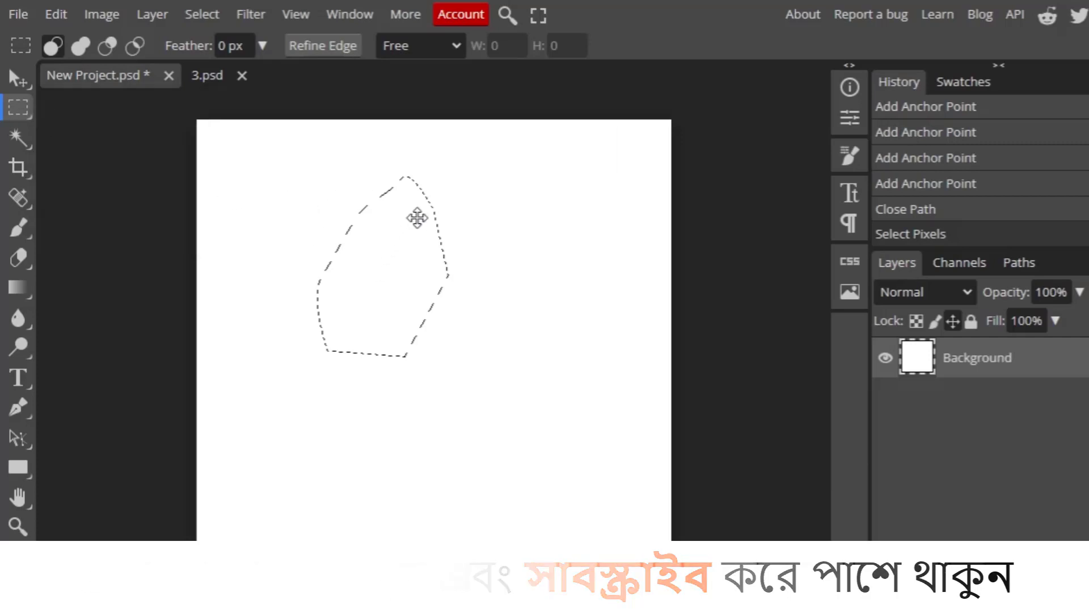
{"action": "left_click", "coordinate": [15, 408]}
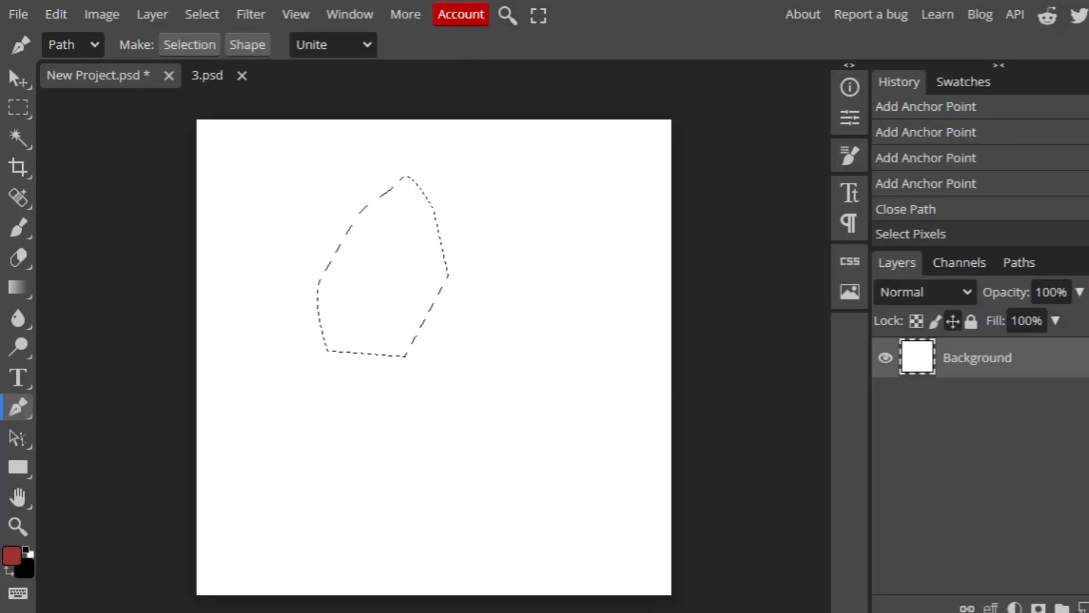
Step: Fill the selection with the red foreground colour on a new layer, try the black background fill and undo it, and deselect
{"action": "left_click", "coordinate": [1083, 606]}
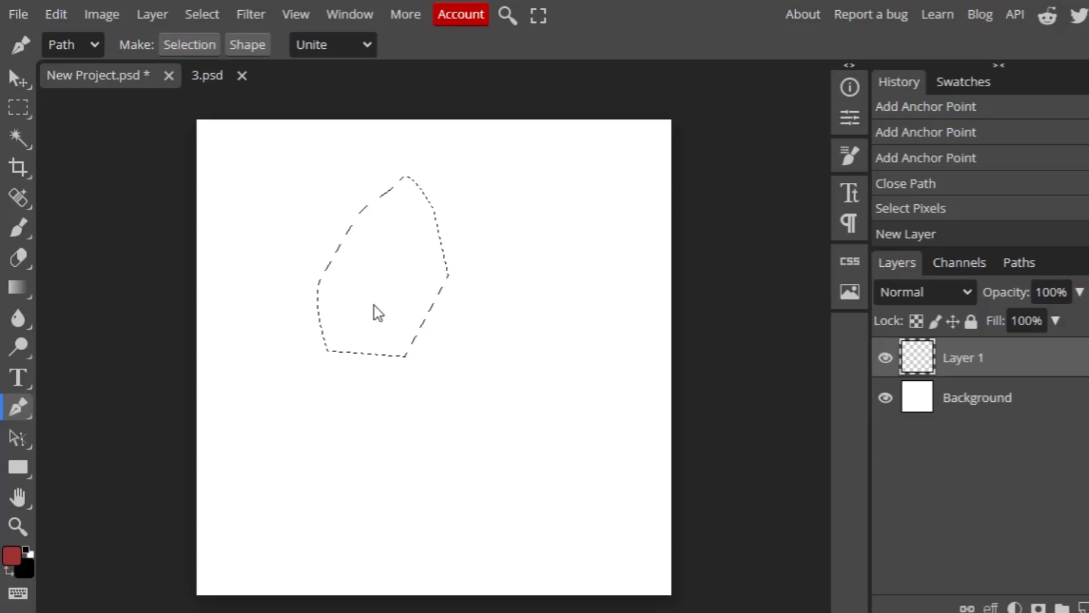
{"action": "key", "text": "alt+BackSpace"}
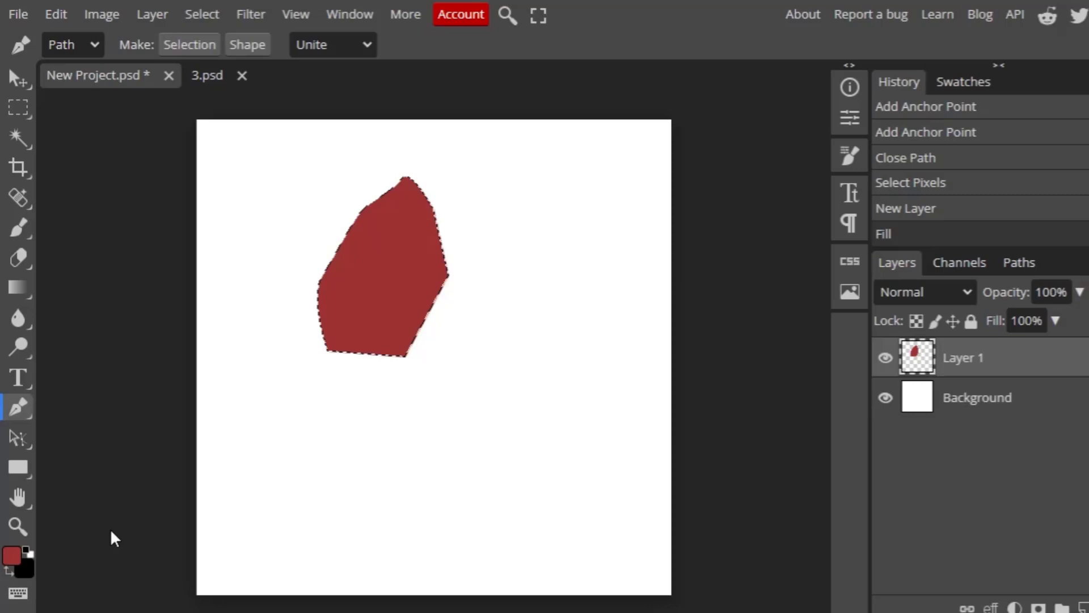
{"action": "key", "text": "ctrl+BackSpace"}
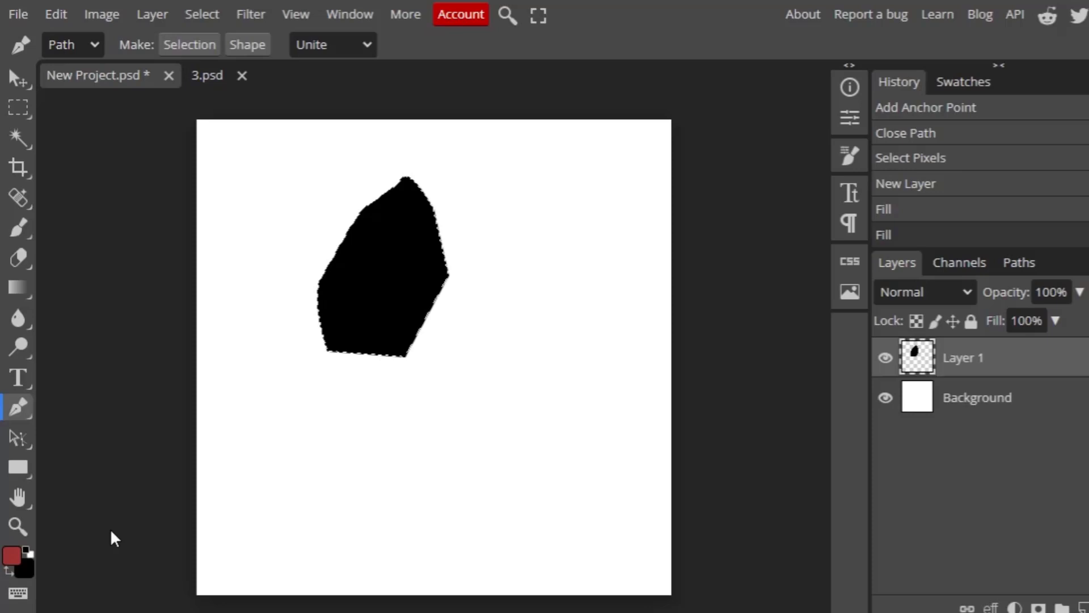
{"action": "key", "text": "ctrl+z"}
{"action": "key", "text": "ctrl+d"}
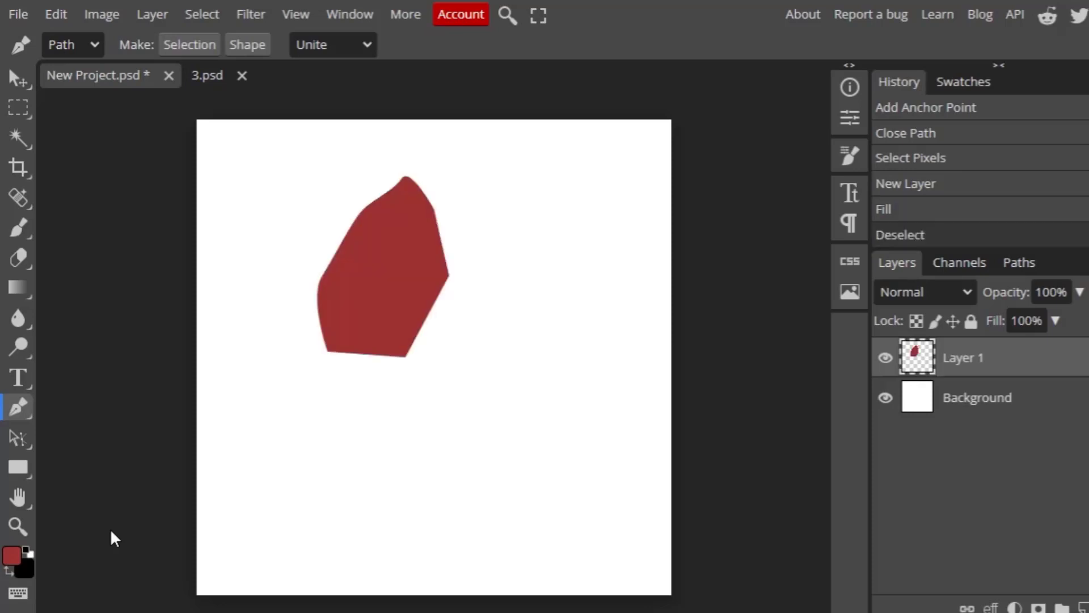
Step: Switch to the 3.psd photo and start a Pen path at the left end of the bottle's curved base
{"action": "left_click", "coordinate": [204, 80]}
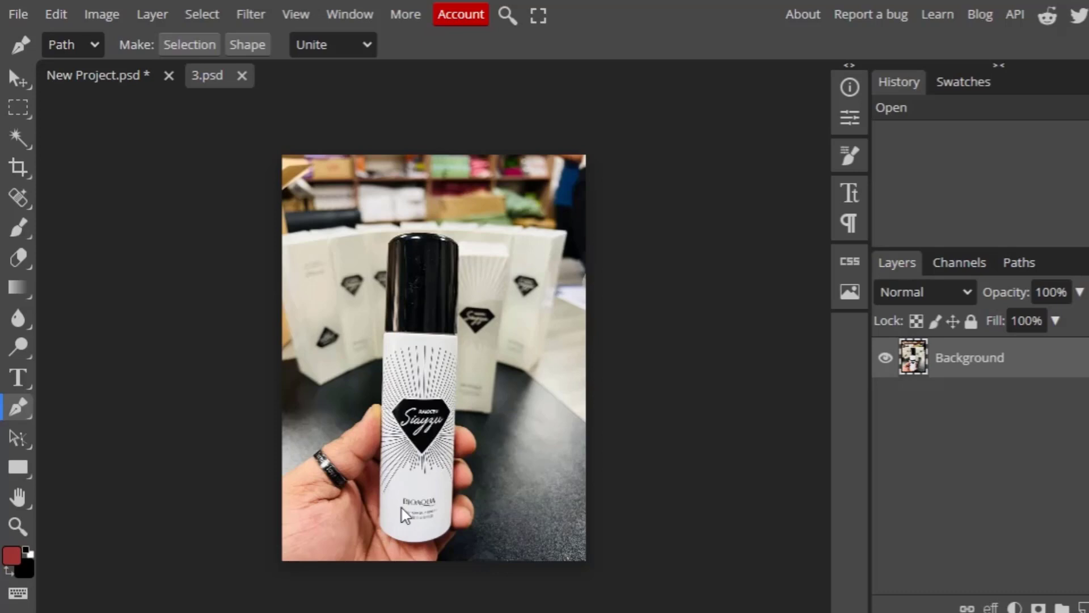
{"action": "scroll", "coordinate": [401, 509], "scroll_direction": "up", "scroll_amount": 5}
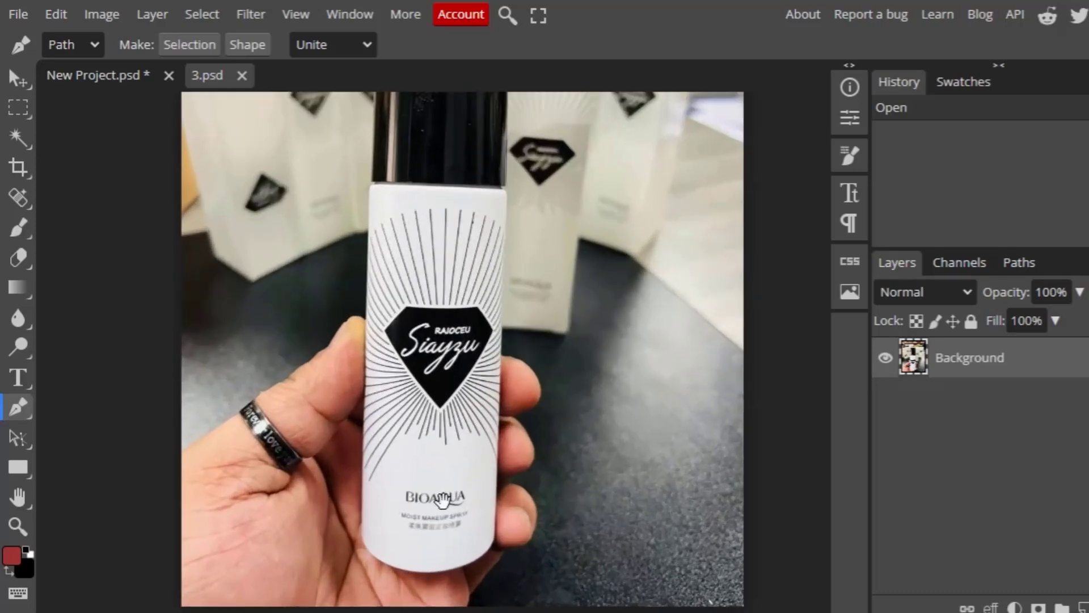
{"action": "scroll", "coordinate": [443, 499], "scroll_direction": "down", "scroll_amount": 3}
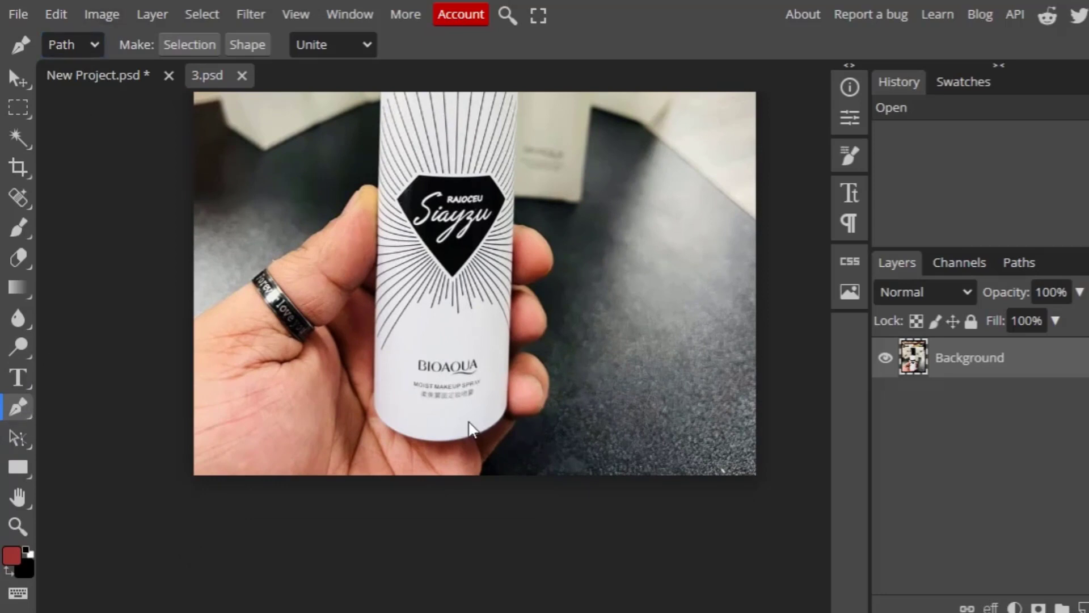
{"action": "scroll", "coordinate": [468, 424], "scroll_direction": "up", "scroll_amount": 2}
{"action": "scroll", "coordinate": [469, 423], "scroll_direction": "up", "scroll_amount": 2}
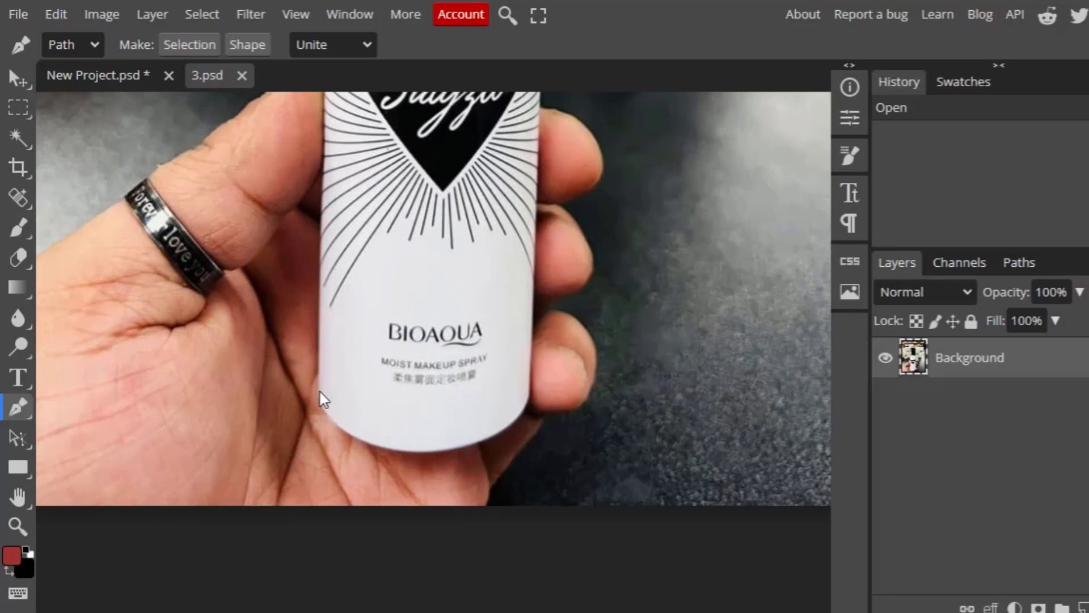
{"action": "left_click", "coordinate": [318, 390]}
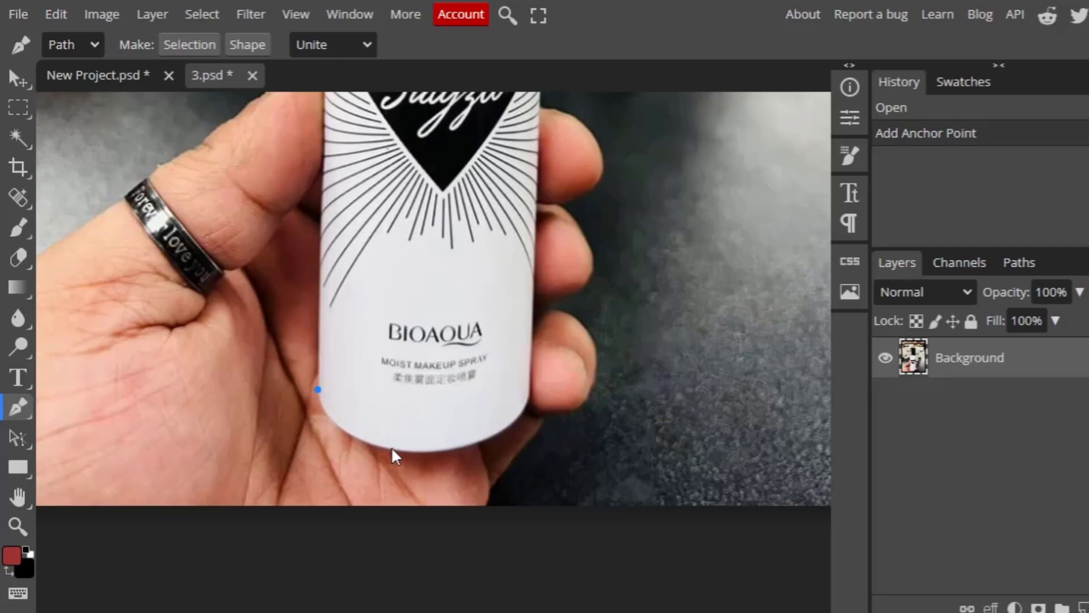
{"action": "left_click_drag", "start_coordinate": [391, 448], "coordinate": [462, 455]}
{"action": "left_click_drag", "start_coordinate": [462, 455], "coordinate": [462, 455]}
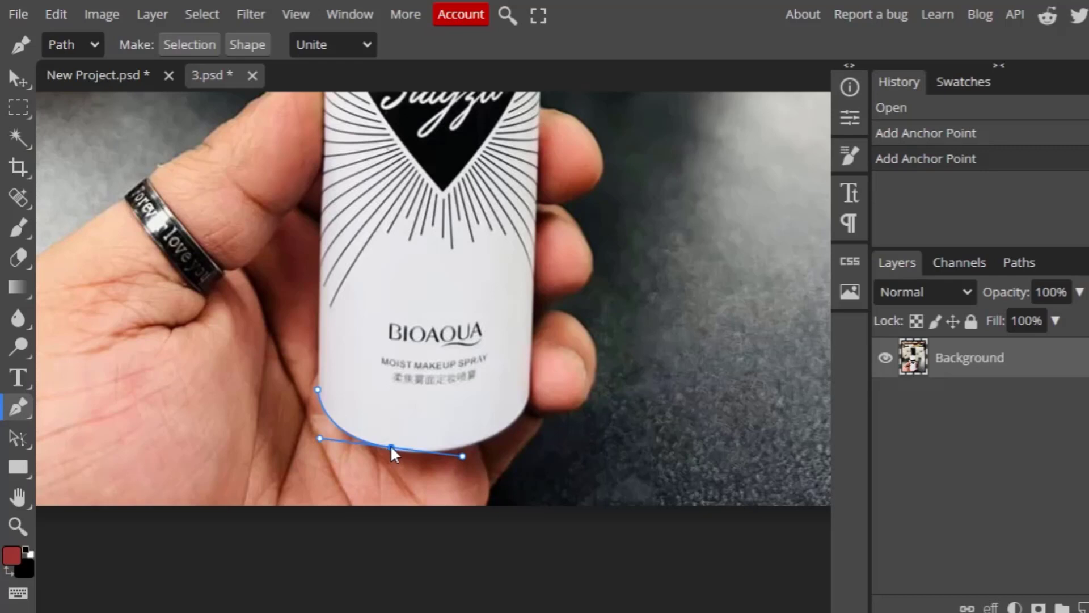
{"action": "left_click_drag", "start_coordinate": [527, 398], "coordinate": [563, 348]}
{"action": "scroll", "coordinate": [520, 408], "scroll_direction": "up", "scroll_amount": 3}
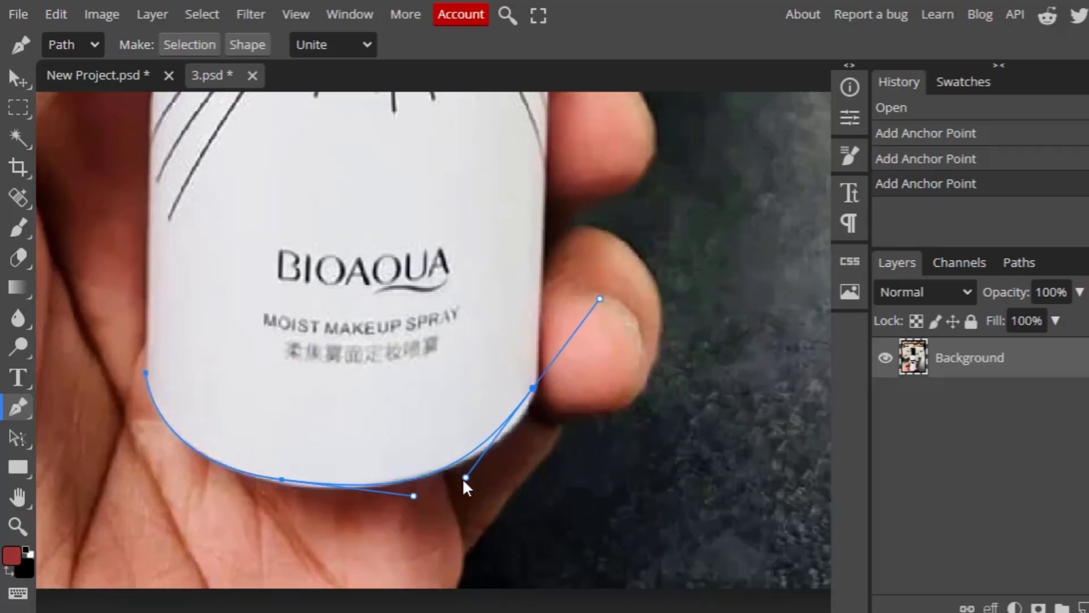
{"action": "key", "text": "ctrl+z"}
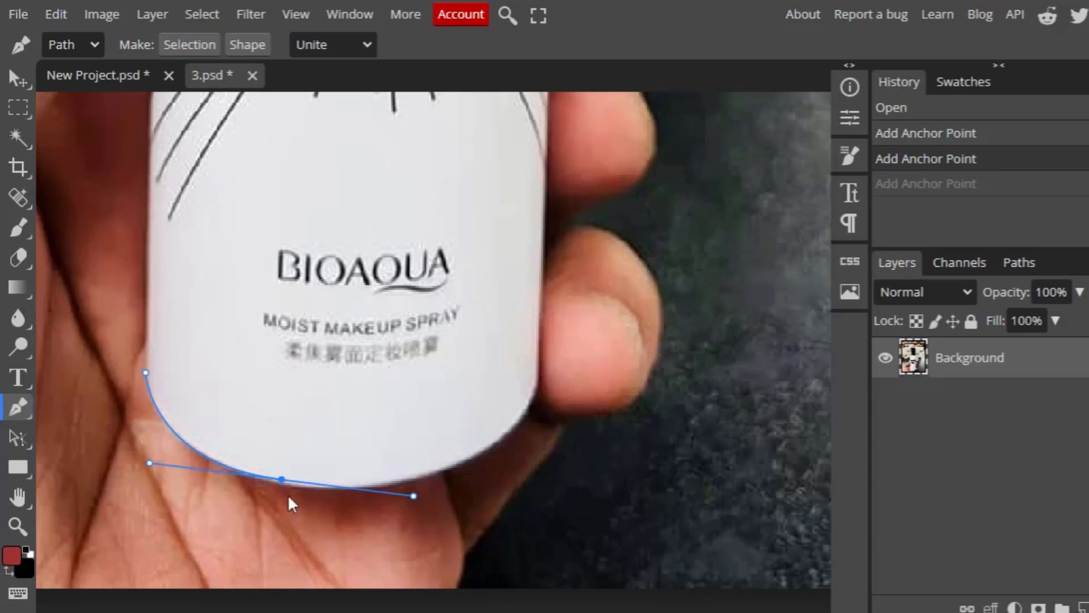
{"action": "left_click", "coordinate": [281, 479]}
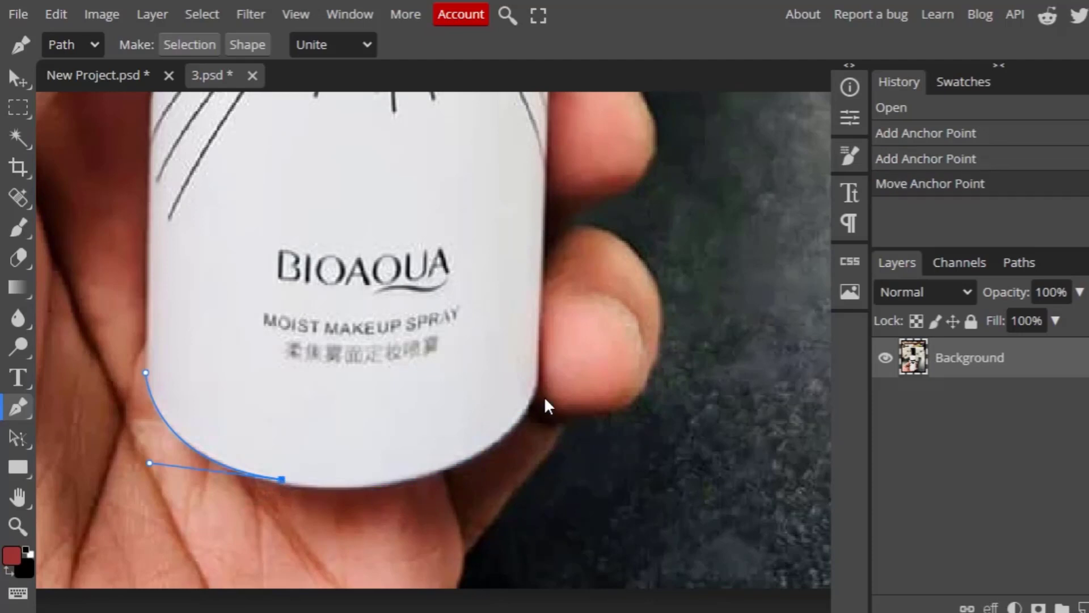
{"action": "scroll", "coordinate": [538, 396], "scroll_direction": "down", "scroll_amount": 2}
{"action": "left_click_drag", "start_coordinate": [533, 393], "coordinate": [613, 284]}
{"action": "key", "text": "ctrl+z"}
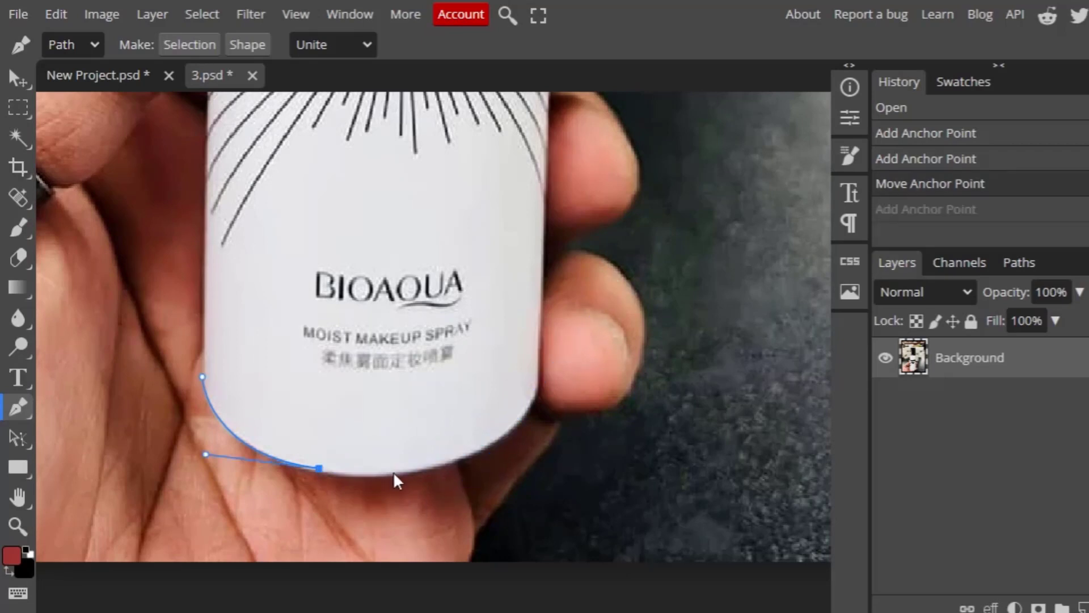
{"action": "key", "text": "ctrl+z"}
{"action": "key", "text": "ctrl+z"}
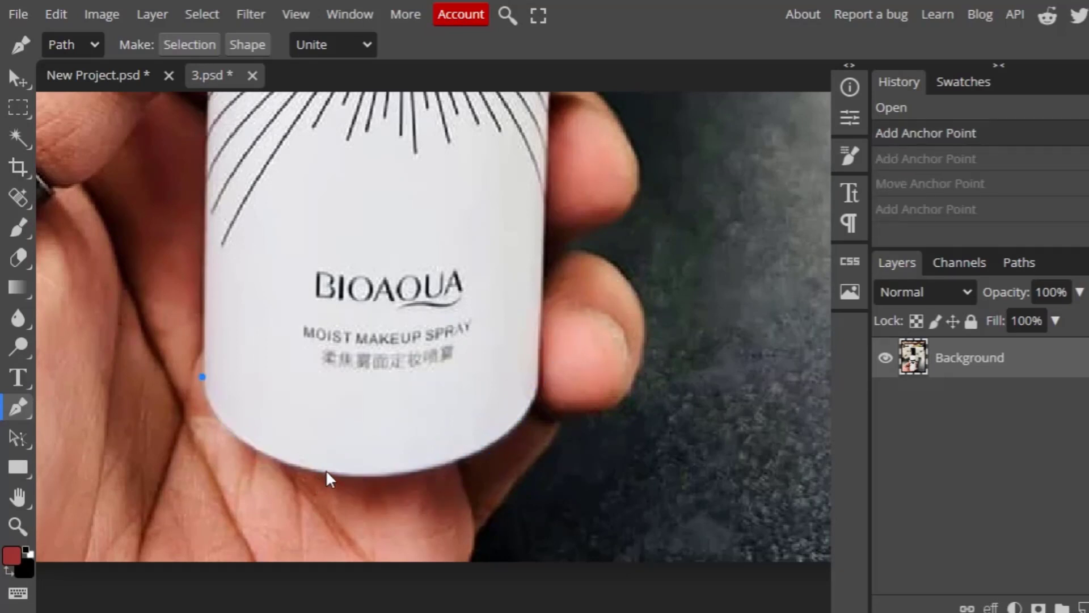
Step: Trace the bottle's rounded base with three curved anchor points, removing each point's outgoing handle
{"action": "left_click_drag", "start_coordinate": [326, 469], "coordinate": [445, 481]}
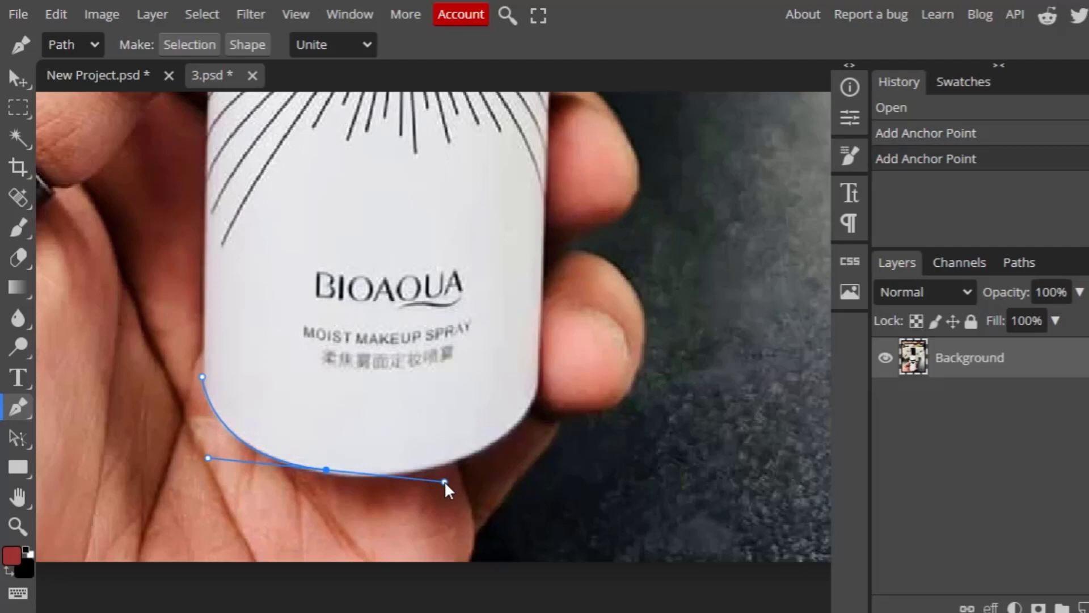
{"action": "left_click", "coordinate": [327, 469]}
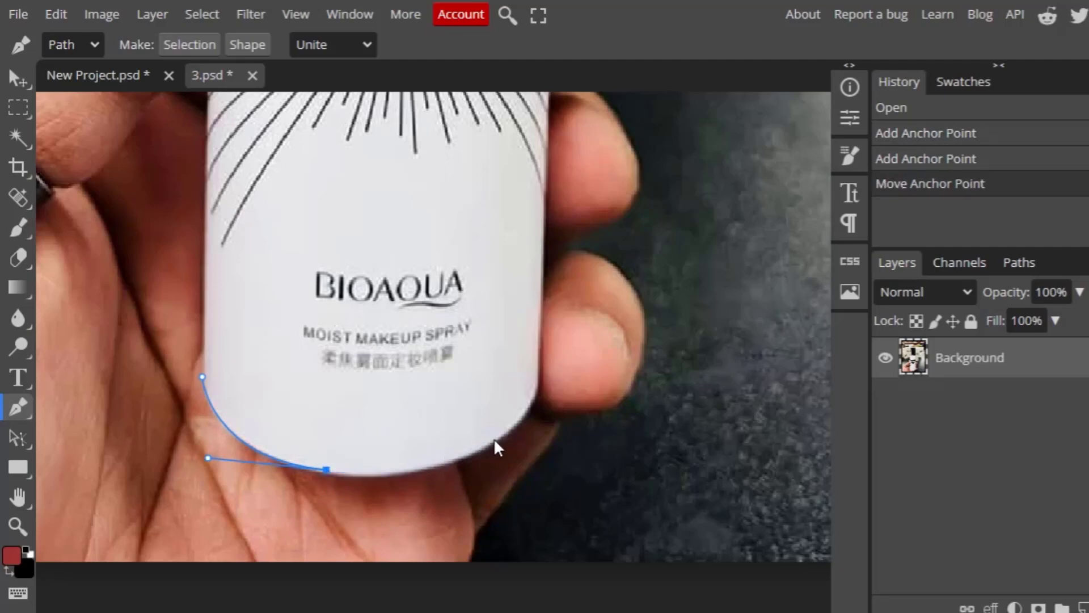
{"action": "left_click_drag", "start_coordinate": [495, 439], "coordinate": [566, 393]}
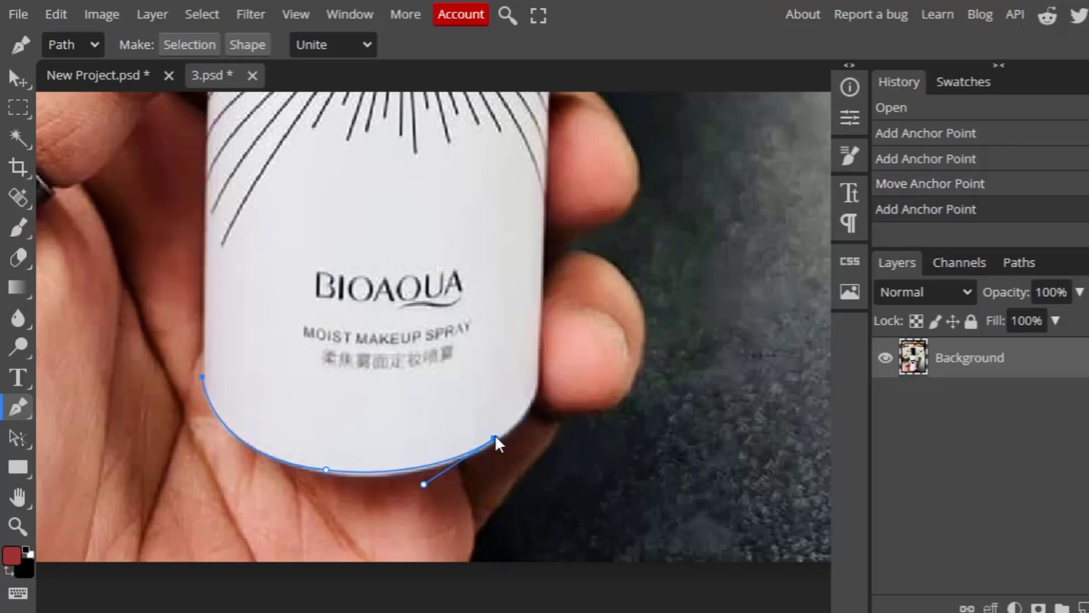
{"action": "left_click", "coordinate": [494, 439]}
{"action": "left_click_drag", "start_coordinate": [537, 380], "coordinate": [549, 338]}
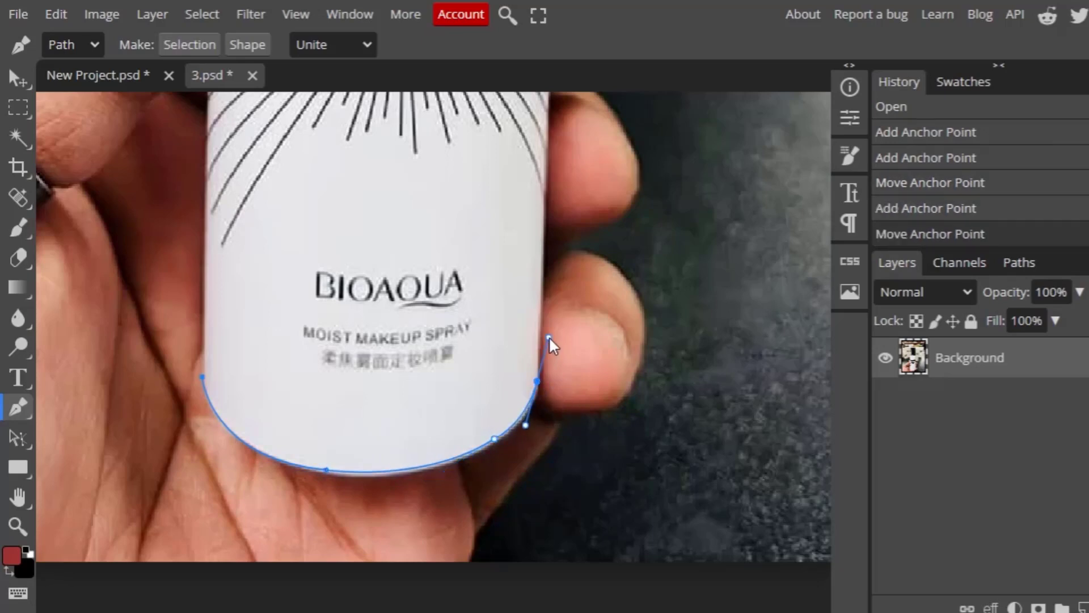
{"action": "left_click", "coordinate": [537, 381]}
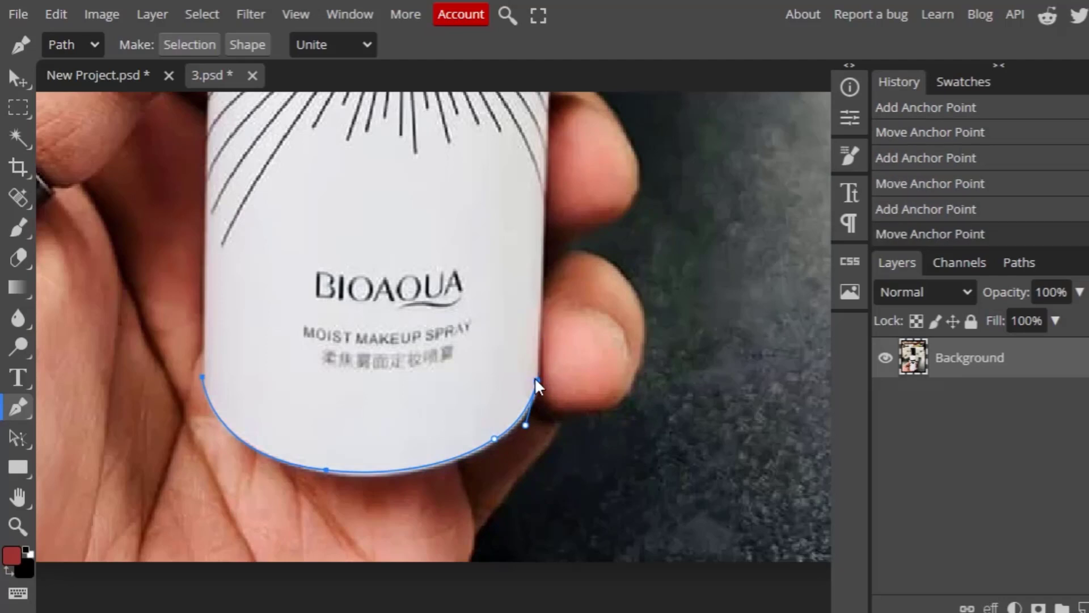
Step: Continue the path up the right side of the white body to its shoulder with three straight anchor points
{"action": "left_click_drag", "start_coordinate": [559, 314], "coordinate": [569, 397]}
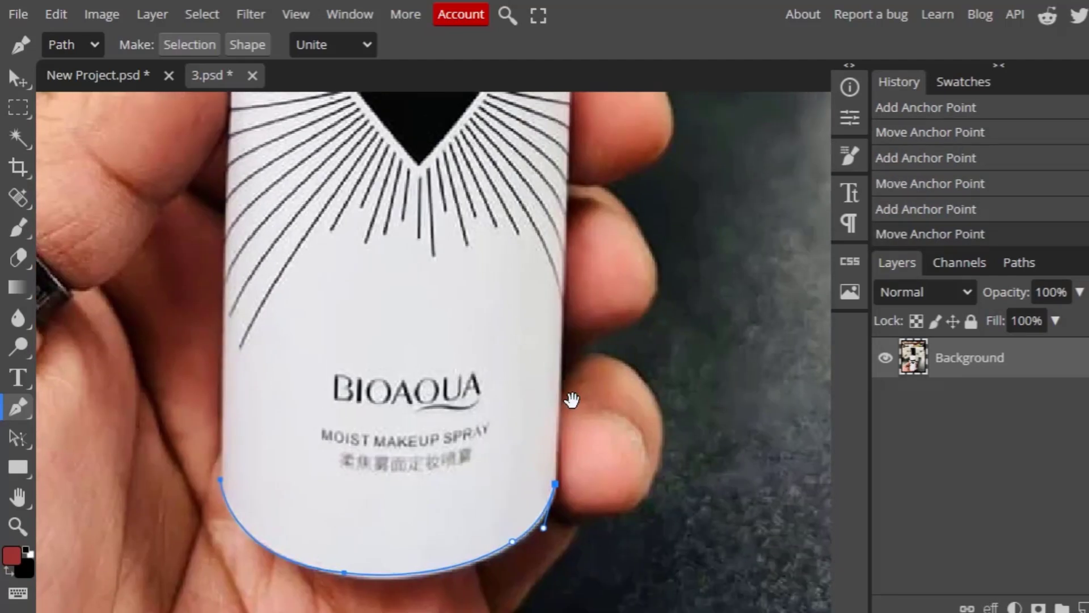
{"action": "left_click", "coordinate": [569, 215]}
{"action": "scroll", "coordinate": [571, 207], "scroll_direction": "up", "scroll_amount": 5}
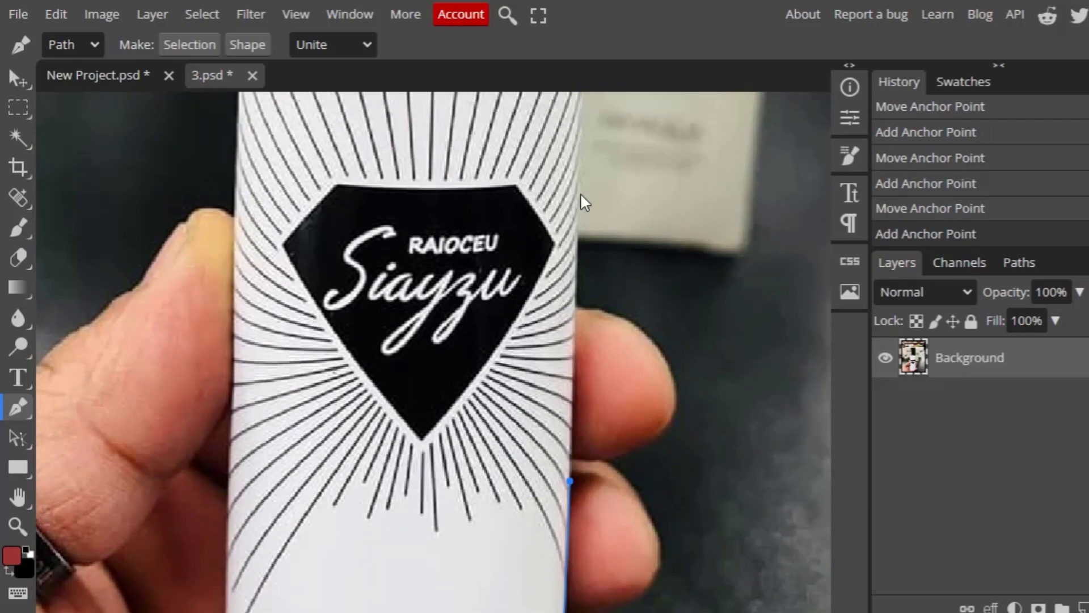
{"action": "left_click", "coordinate": [578, 180]}
{"action": "scroll", "coordinate": [579, 182], "scroll_direction": "up", "scroll_amount": 5}
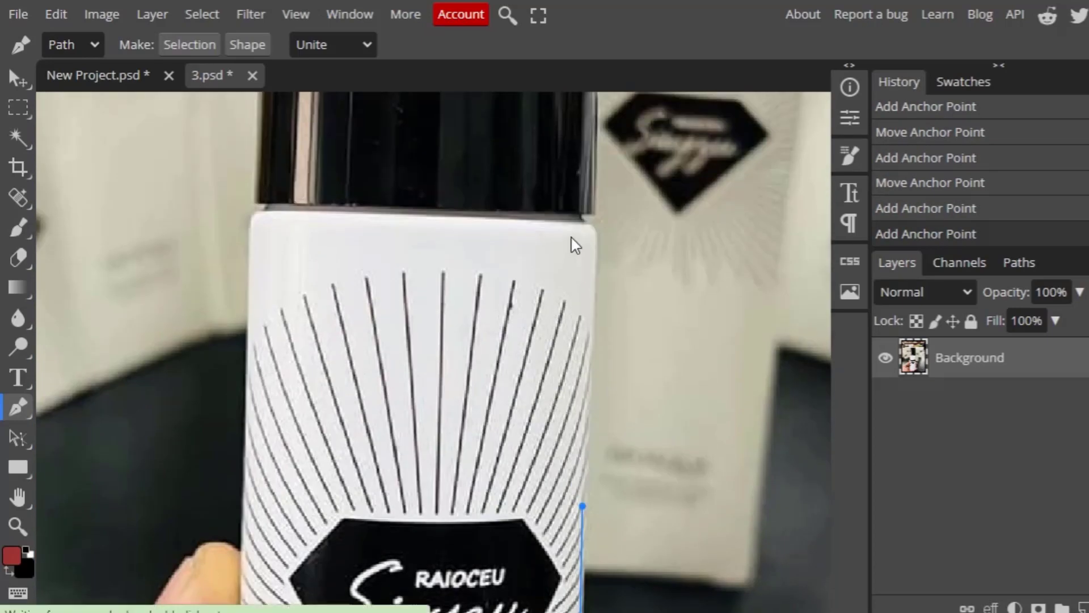
{"action": "left_click", "coordinate": [593, 232]}
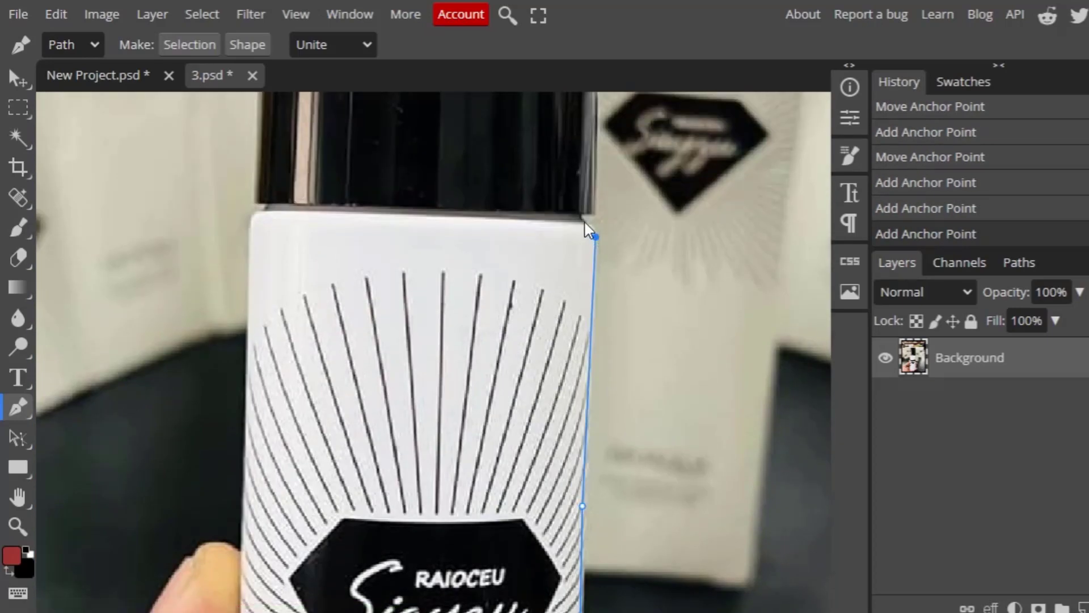
Step: Curve the path around the body's right shoulder and continue it with straight anchor points up the cap's right edge
{"action": "left_click_drag", "start_coordinate": [581, 221], "coordinate": [568, 221]}
{"action": "left_click", "coordinate": [583, 218], "text": "alt"}
{"action": "left_click", "coordinate": [579, 180]}
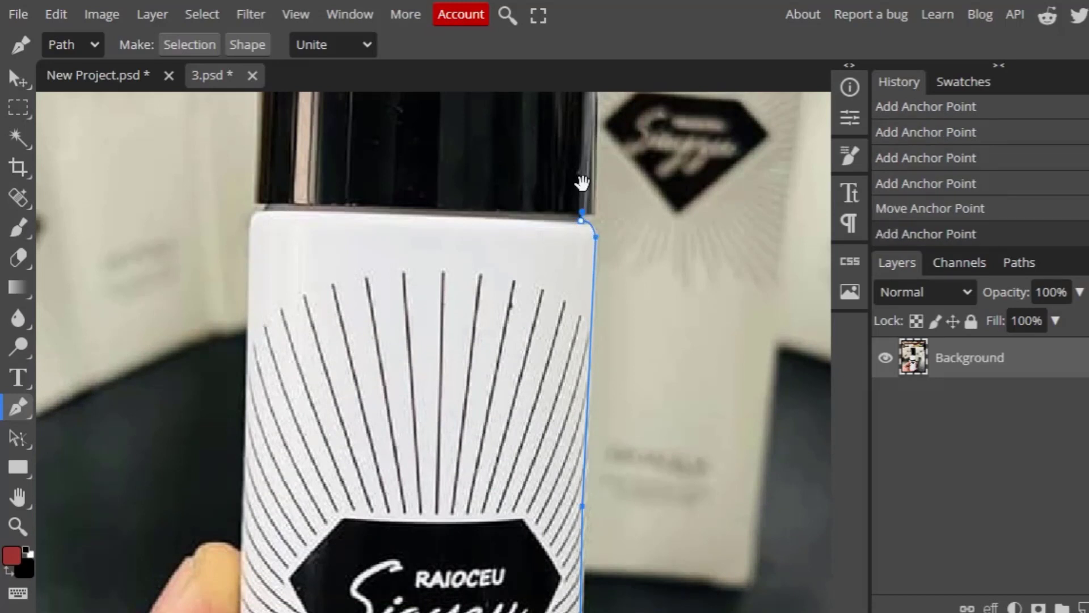
{"action": "scroll", "coordinate": [569, 301], "scroll_direction": "up", "scroll_amount": 2}
{"action": "left_click", "coordinate": [580, 166]}
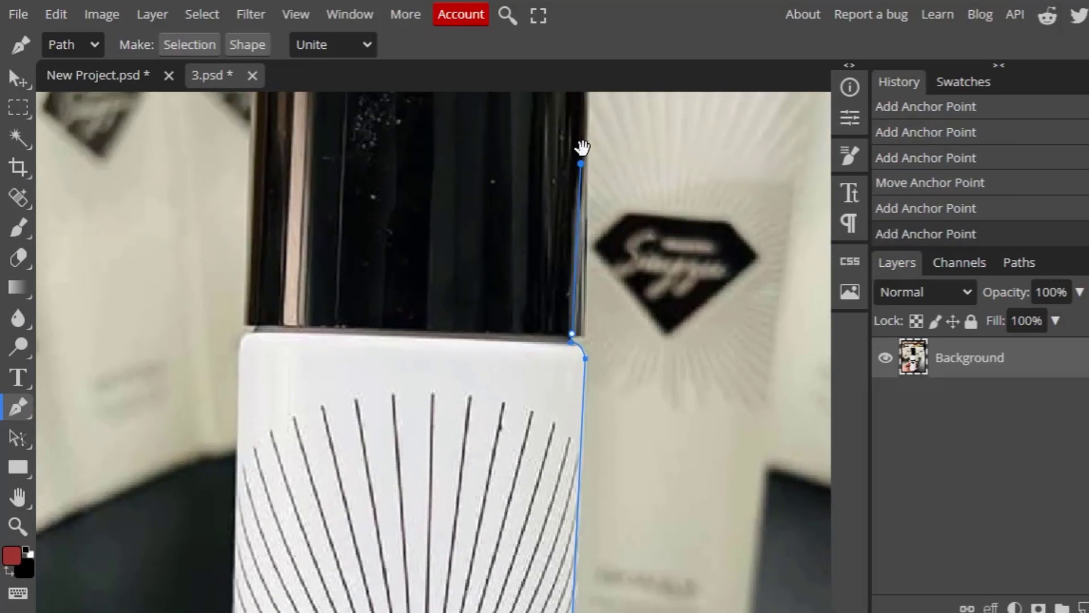
{"action": "scroll", "coordinate": [584, 170], "scroll_direction": "up", "scroll_amount": 4}
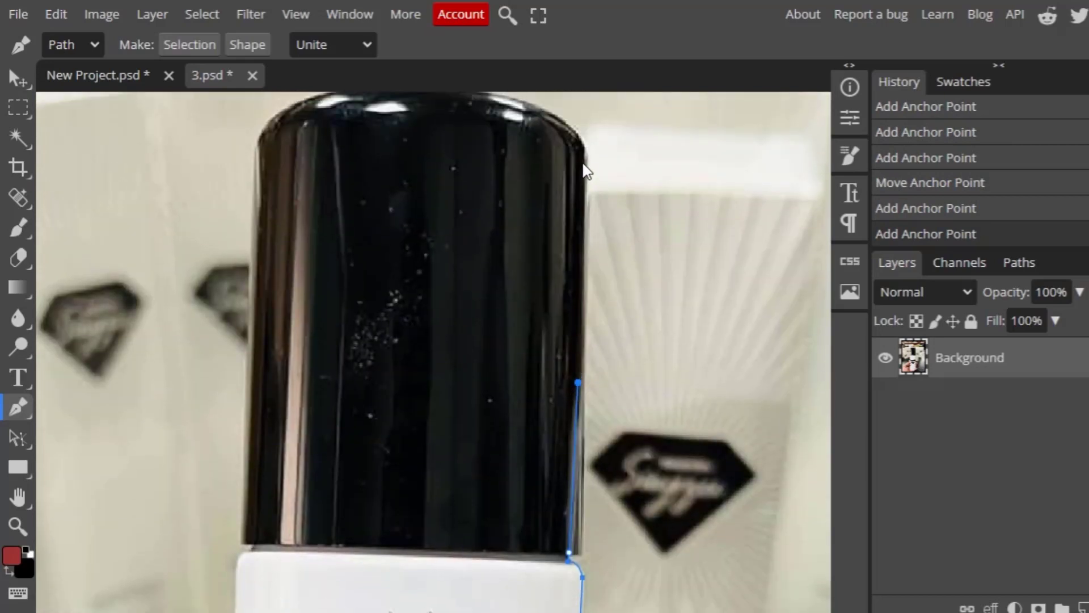
{"action": "left_click", "coordinate": [584, 164]}
Step: Trace the cap's rounded top over to its left side with three curved anchor points, removing each outgoing handle
{"action": "scroll", "coordinate": [587, 170], "scroll_direction": "up", "scroll_amount": 2}
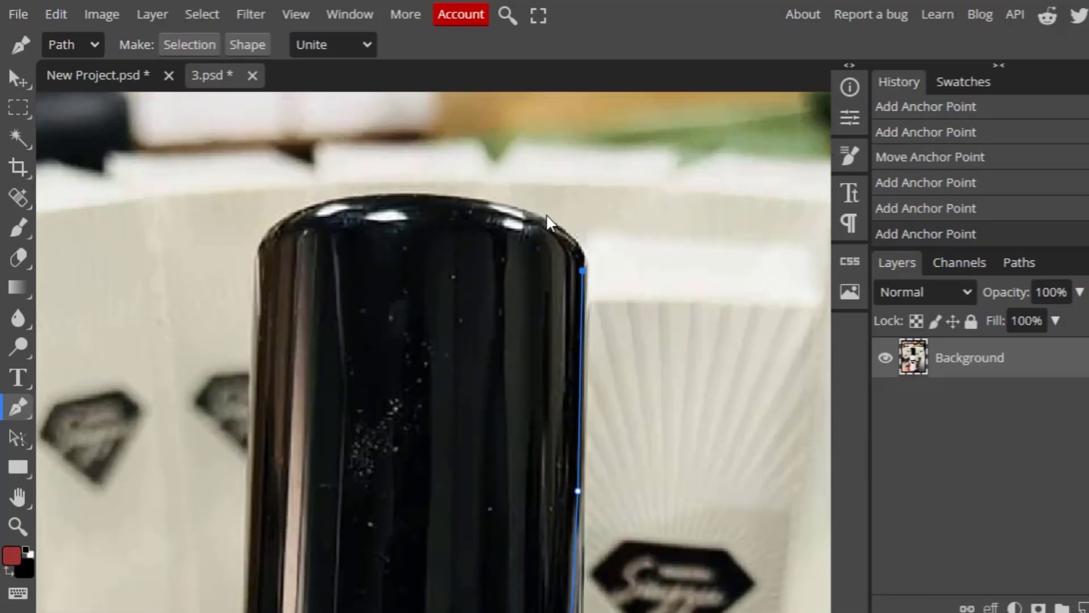
{"action": "left_click_drag", "start_coordinate": [509, 208], "coordinate": [432, 192]}
{"action": "left_click", "coordinate": [509, 208], "text": "alt"}
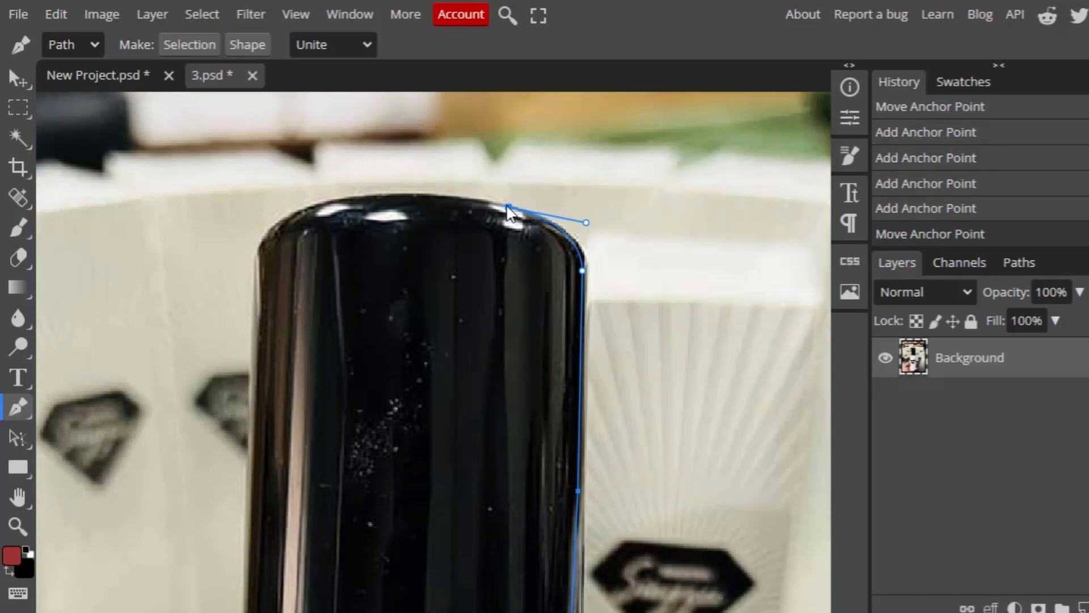
{"action": "left_click_drag", "start_coordinate": [488, 213], "coordinate": [792, 302]}
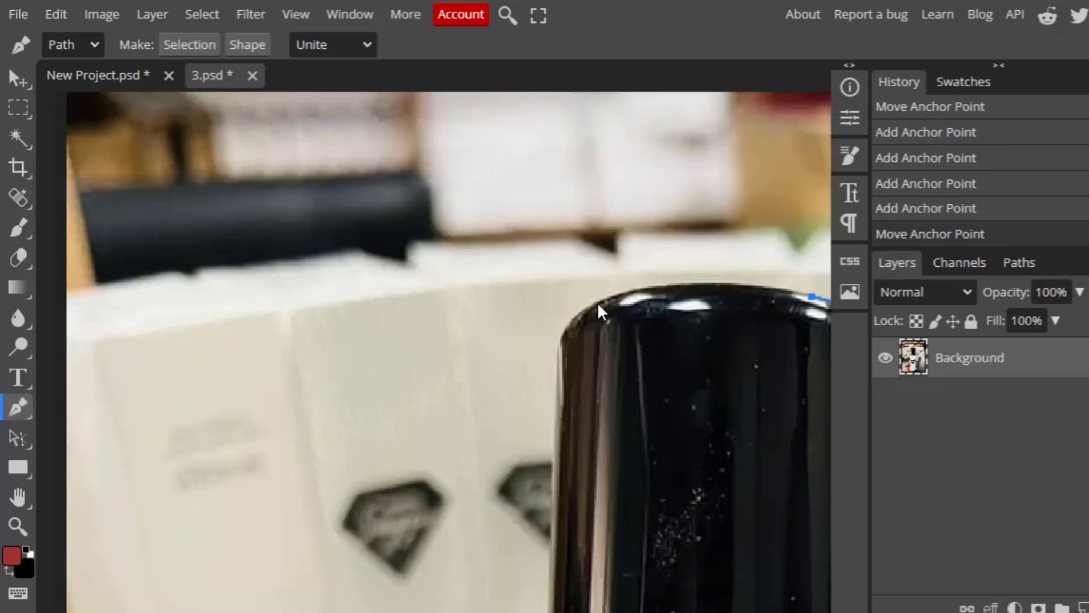
{"action": "left_click_drag", "start_coordinate": [599, 304], "coordinate": [512, 339]}
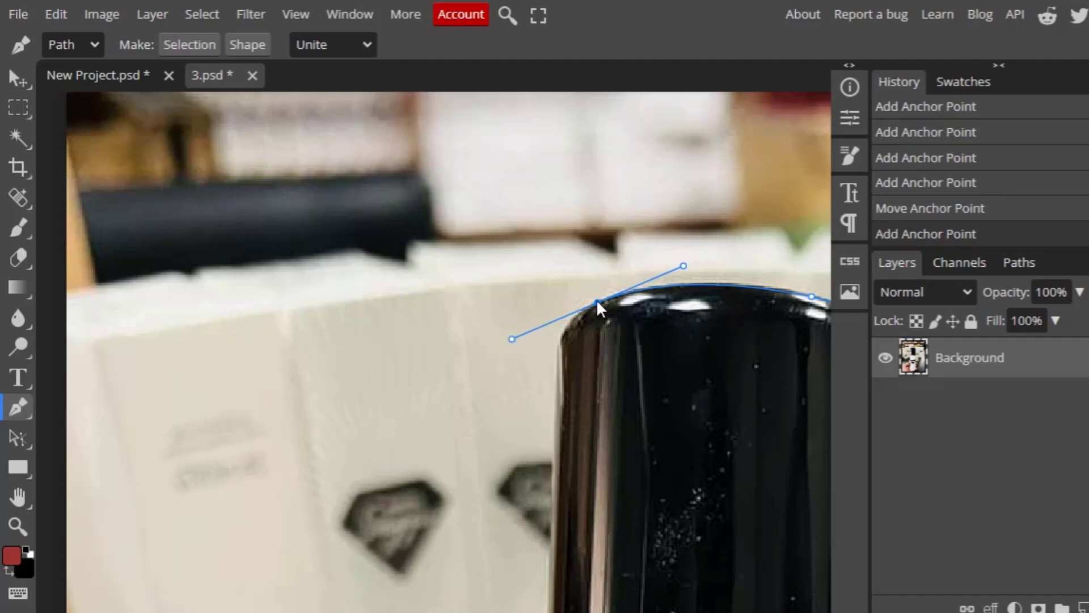
{"action": "left_click", "coordinate": [598, 303], "text": "alt"}
{"action": "left_click_drag", "start_coordinate": [581, 338], "coordinate": [628, 236]}
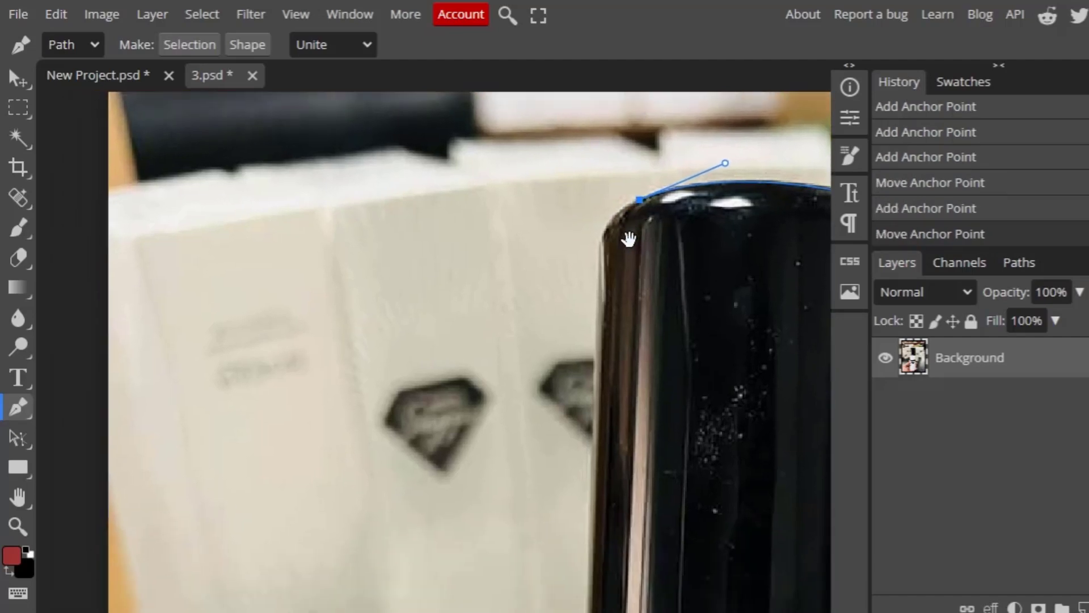
{"action": "left_click_drag", "start_coordinate": [607, 280], "coordinate": [615, 226]}
{"action": "left_click", "coordinate": [606, 281], "text": "alt"}
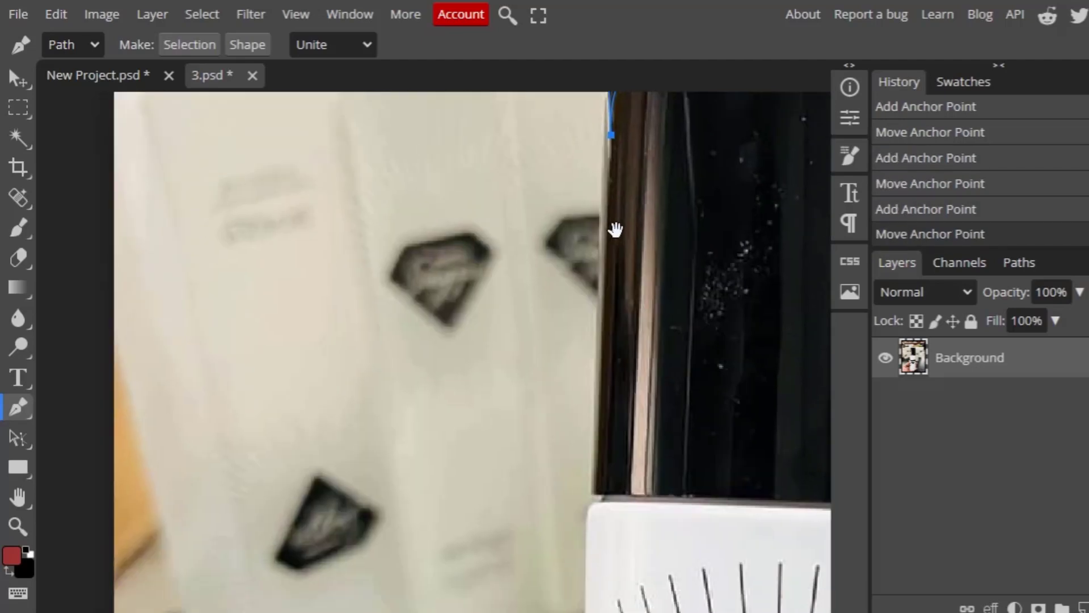
Step: Extend the path straight down the cap's left edge to the seam with the white body, ending in a corner anchor point
{"action": "left_click", "coordinate": [597, 488]}
{"action": "left_click_drag", "start_coordinate": [594, 503], "coordinate": [613, 330]}
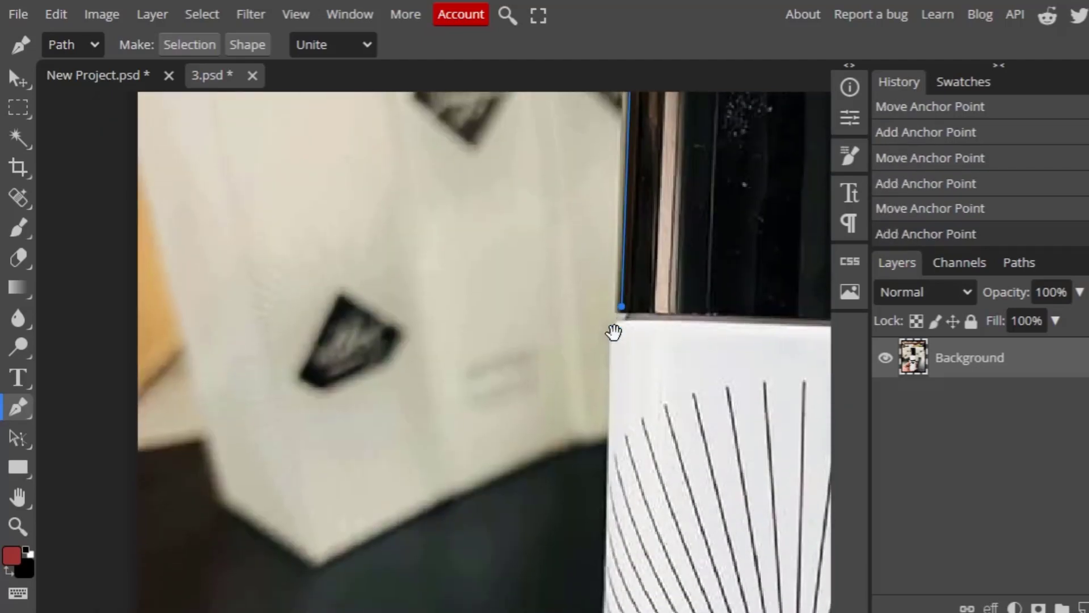
{"action": "left_click", "coordinate": [621, 310], "text": "alt"}
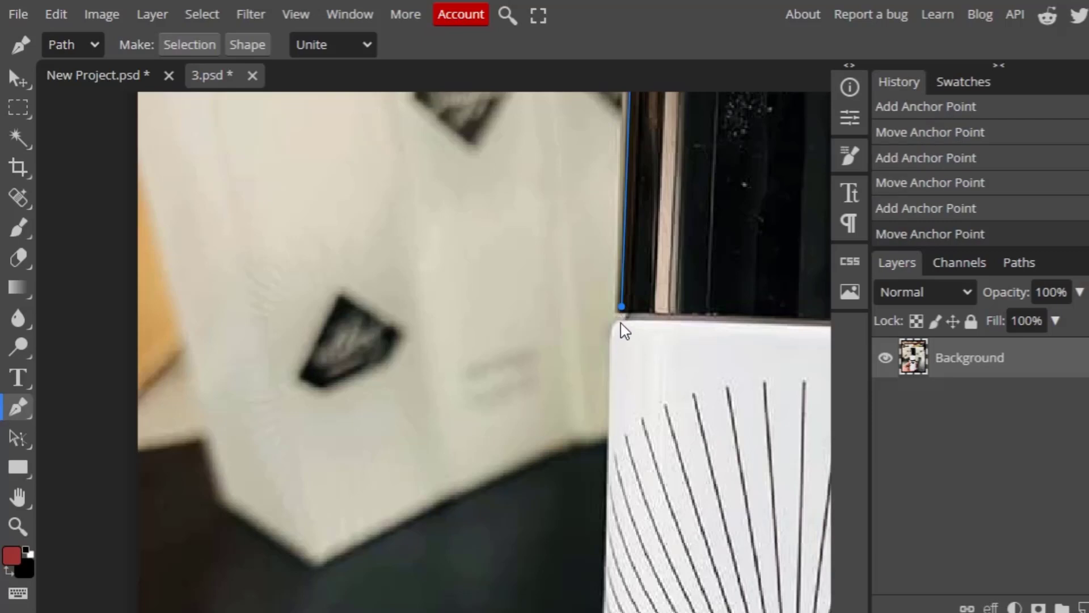
Step: Curve the path around the white body's left shoulder with one straight and one curved anchor point, removing the outgoing handle
{"action": "left_click", "coordinate": [621, 320]}
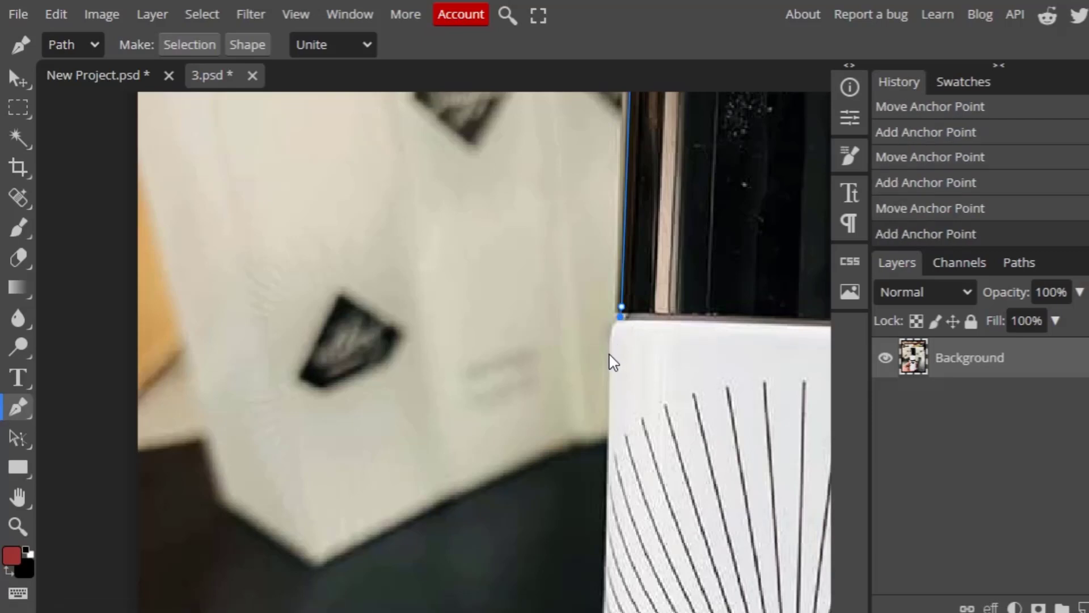
{"action": "left_click_drag", "start_coordinate": [611, 358], "coordinate": [611, 393]}
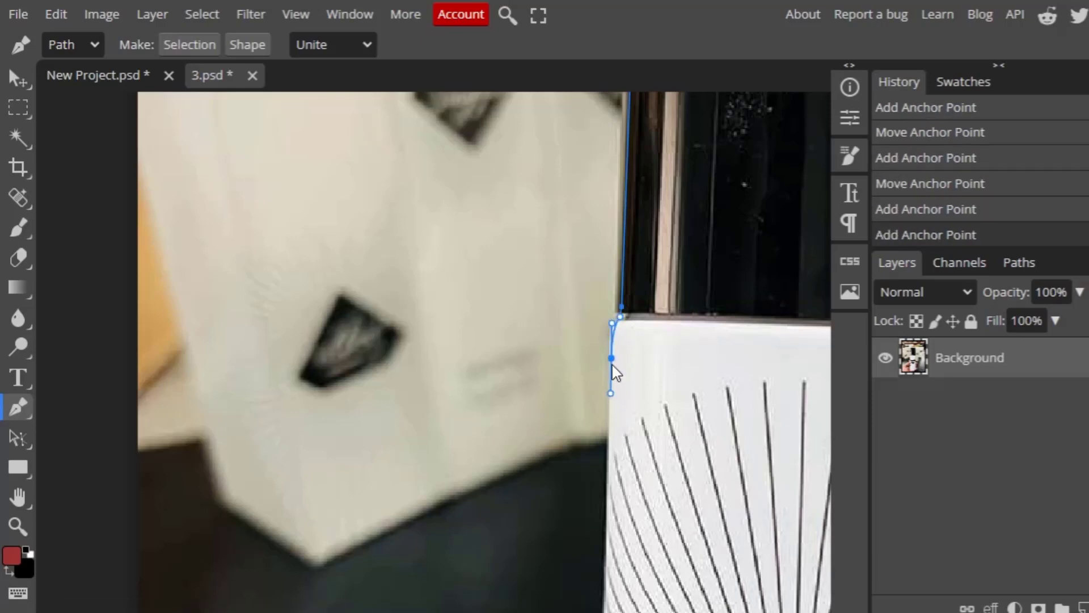
{"action": "left_click", "coordinate": [611, 358], "text": "alt"}
Step: Continue the path down the body's left edge with two straight anchor points and close it at the starting anchor
{"action": "scroll", "coordinate": [616, 407], "scroll_direction": "down", "scroll_amount": 3}
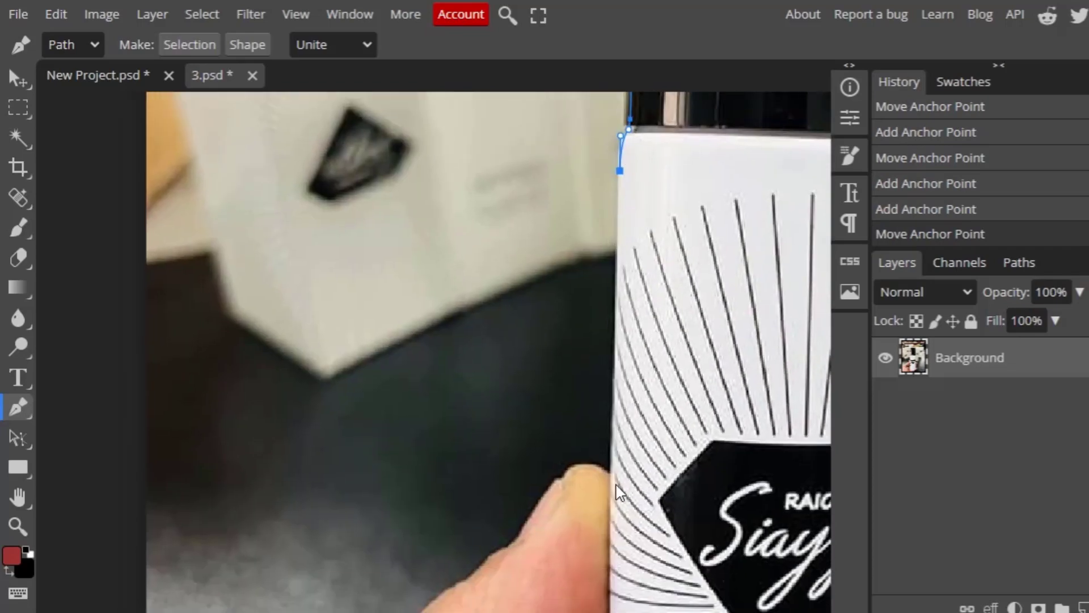
{"action": "left_click", "coordinate": [614, 502]}
{"action": "scroll", "coordinate": [635, 244], "scroll_direction": "down", "scroll_amount": 5}
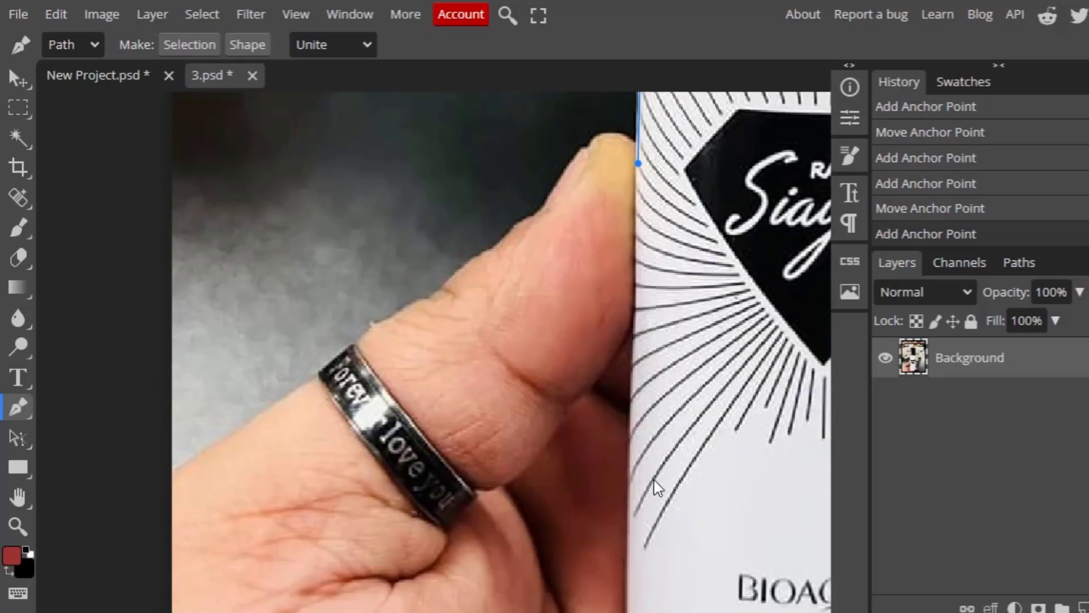
{"action": "left_click", "coordinate": [632, 496]}
{"action": "scroll", "coordinate": [628, 465], "scroll_direction": "down", "scroll_amount": 4}
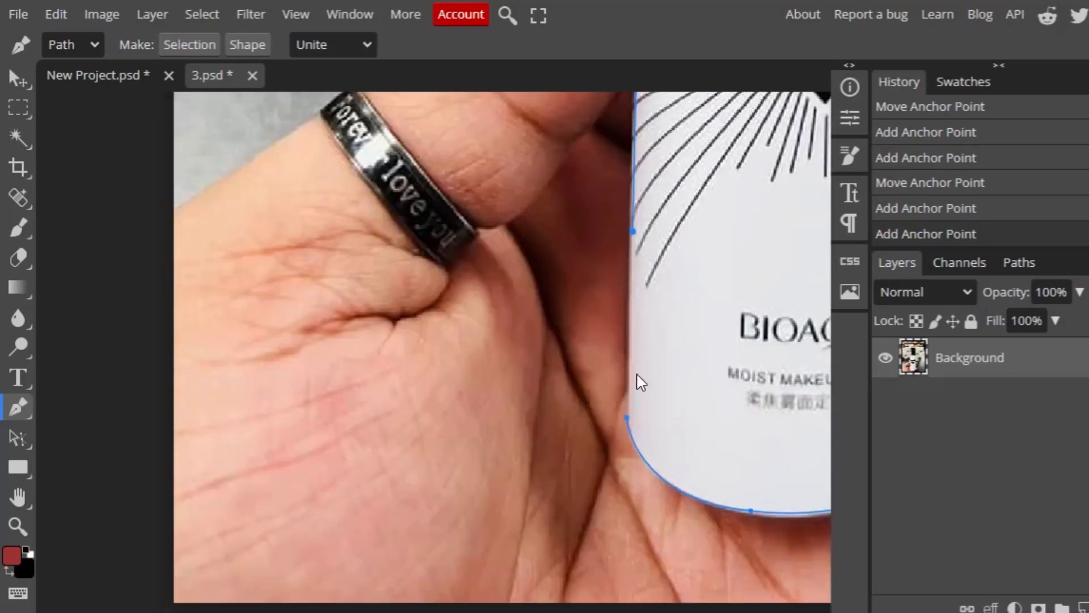
{"action": "left_click", "coordinate": [627, 420]}
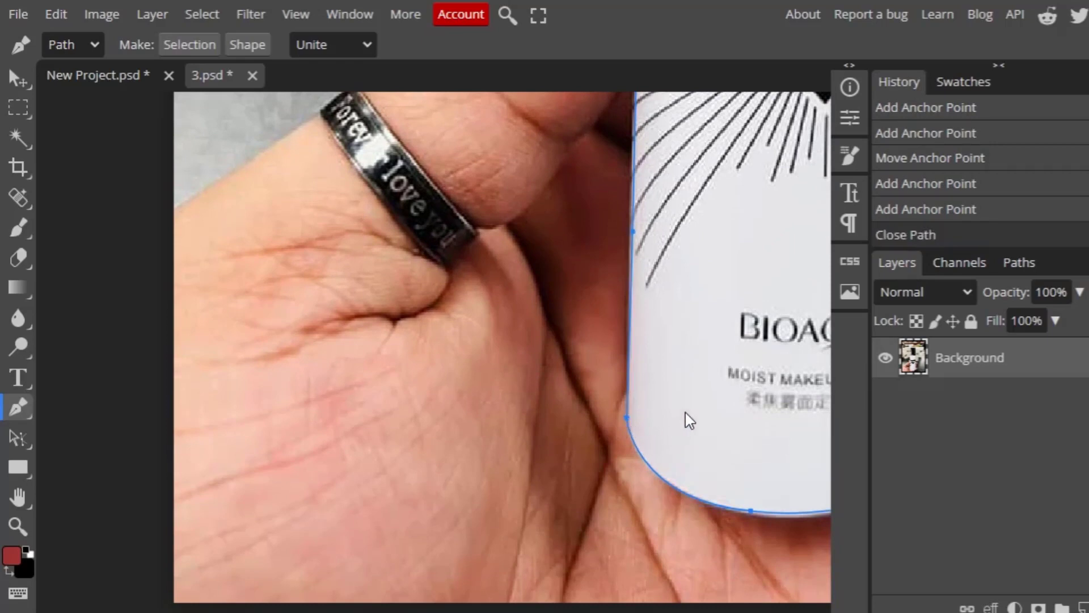
Step: Make a new anti-aliased selection from the closed bottle path
{"action": "scroll", "coordinate": [689, 420], "scroll_direction": "down", "scroll_amount": 3}
{"action": "scroll", "coordinate": [689, 421], "scroll_direction": "down", "scroll_amount": 5}
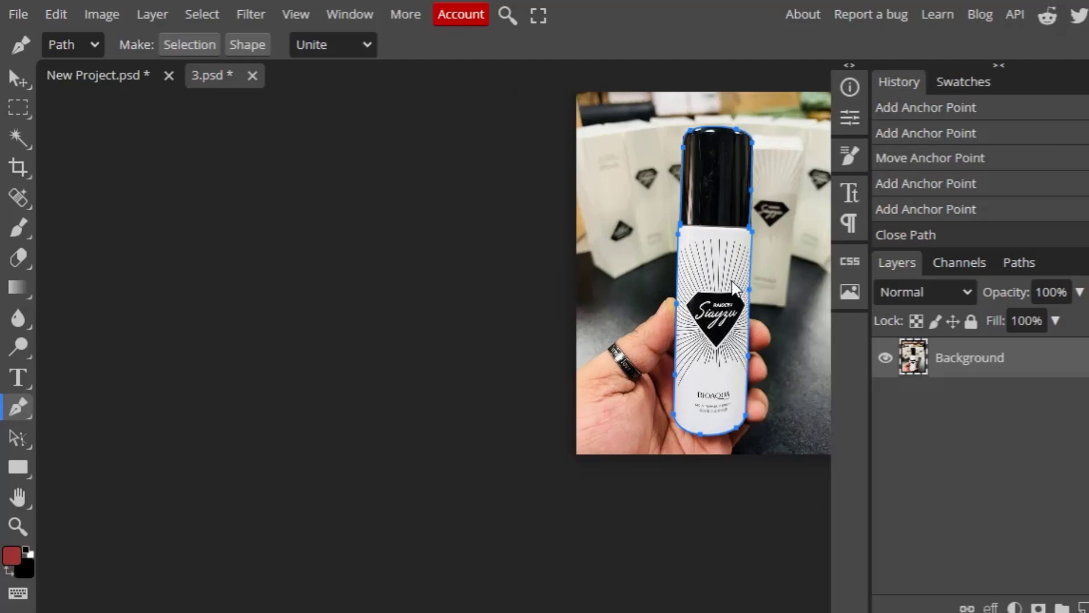
{"action": "scroll", "coordinate": [723, 309], "scroll_direction": "down", "scroll_amount": 1}
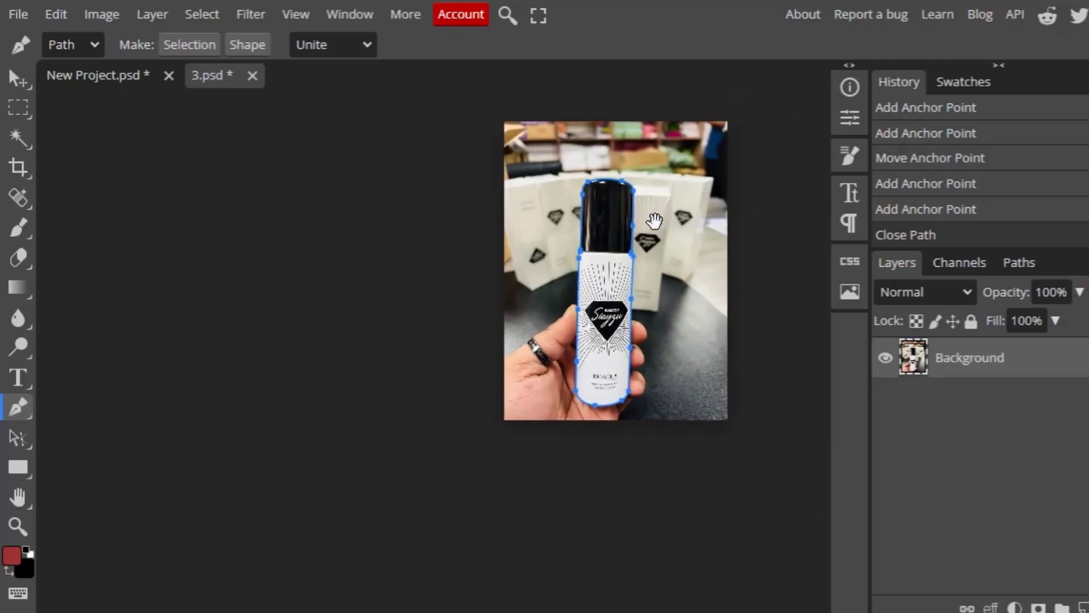
{"action": "scroll", "coordinate": [551, 338], "scroll_direction": "up", "scroll_amount": 3}
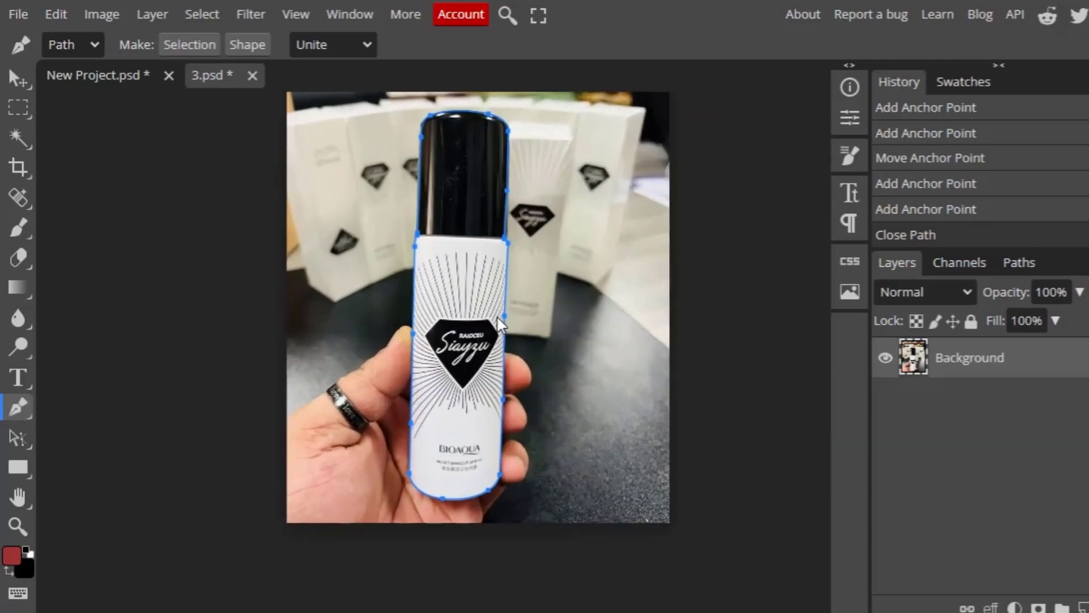
{"action": "right_click", "coordinate": [473, 307]}
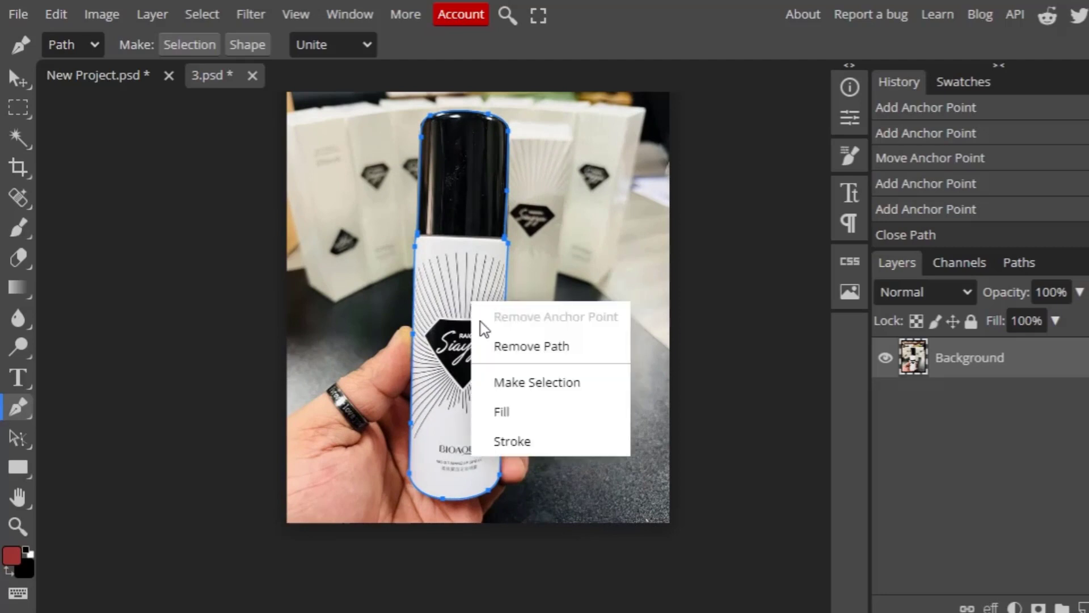
{"action": "left_click", "coordinate": [516, 382]}
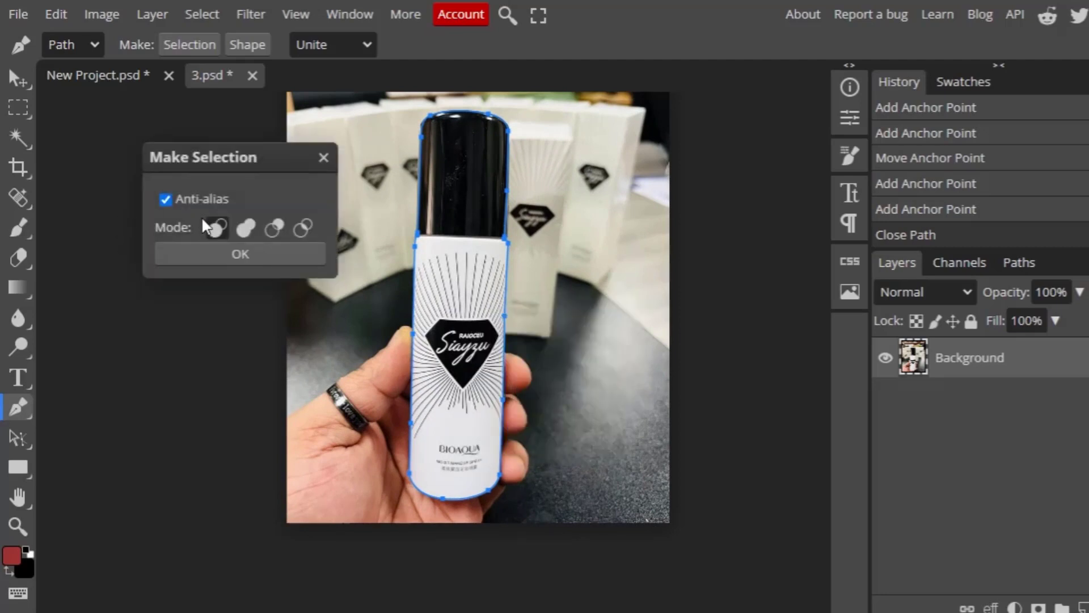
{"action": "left_click", "coordinate": [231, 258]}
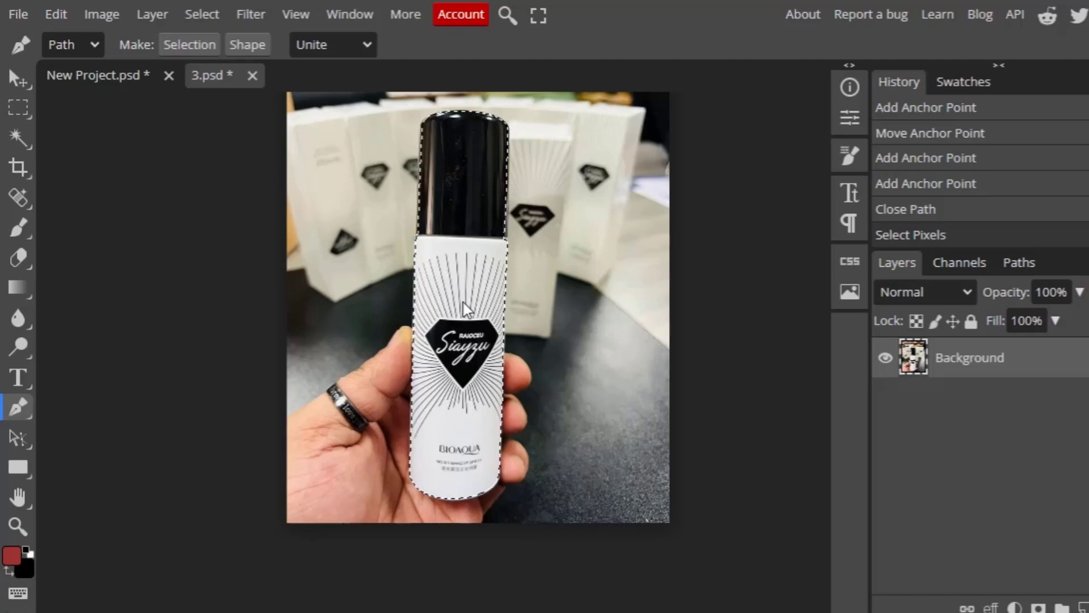
Step: Try clearing the bottle pixels inside the selection and undo the clearing
{"action": "key", "text": "Delete"}
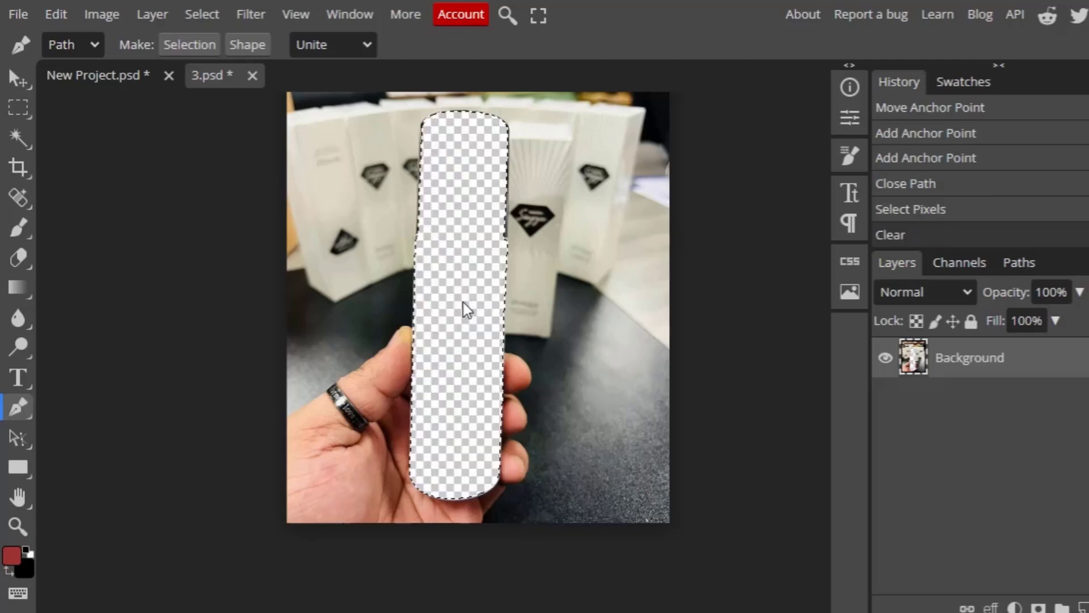
{"action": "key", "text": "ctrl+z"}
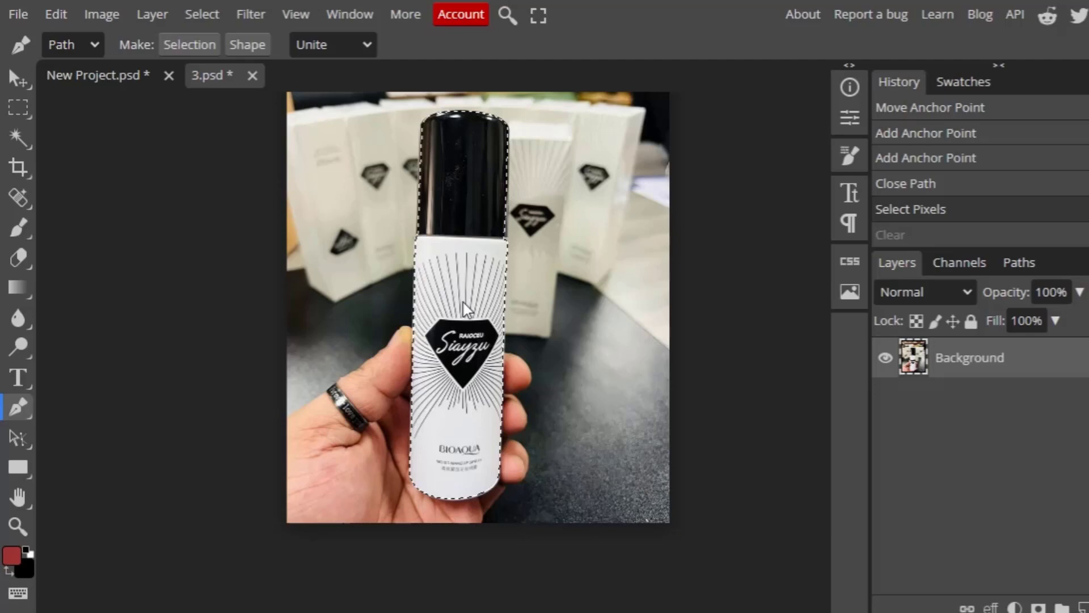
Step: Invert the selection, clear the background around the bottle, and deselect
{"action": "key", "text": "ctrl+shift+i"}
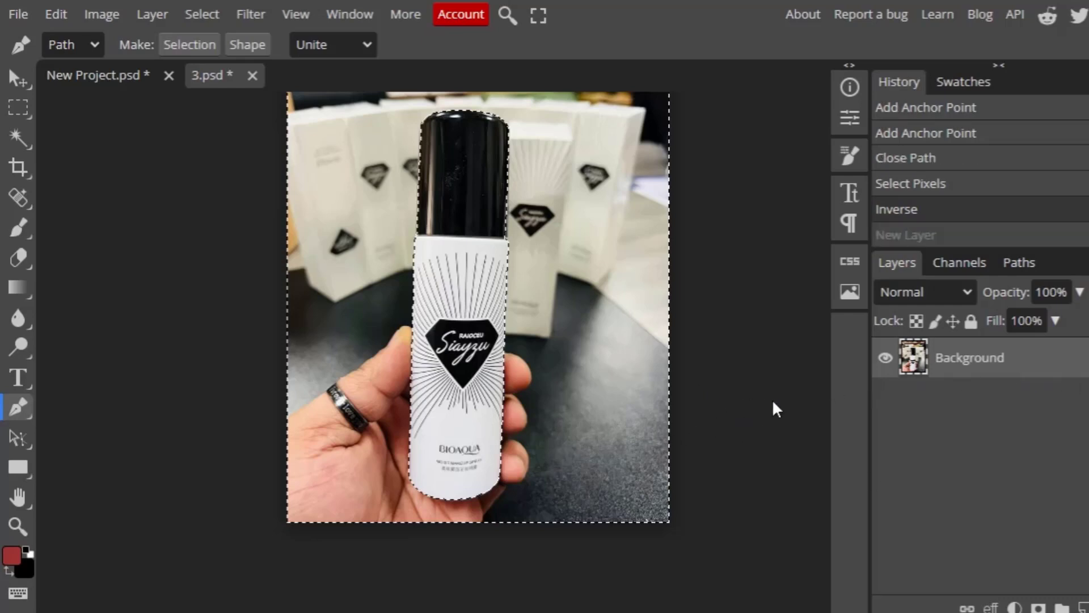
{"action": "key", "text": "Delete"}
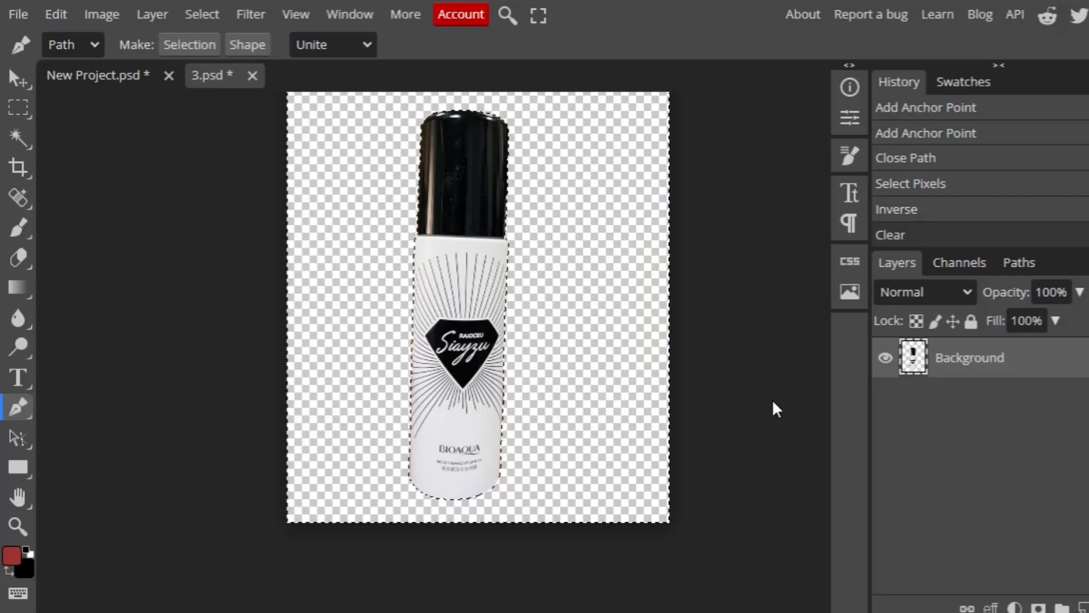
{"action": "key", "text": "ctrl+d"}
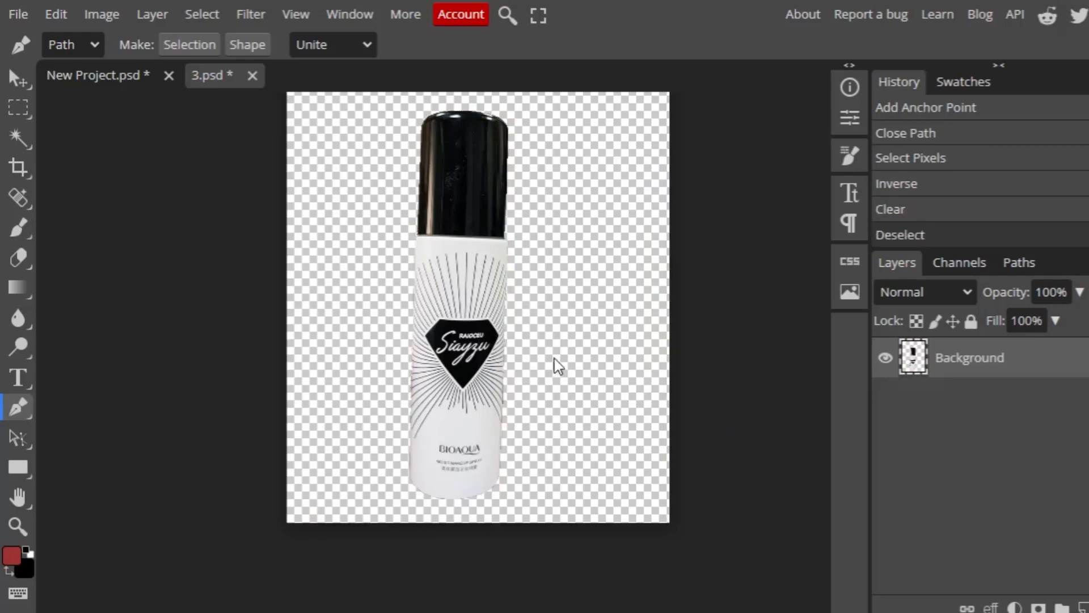
Step: Try moving the cut-out bottle toward the right side of the canvas with the Move tool and undo the move
{"action": "left_click", "coordinate": [20, 72]}
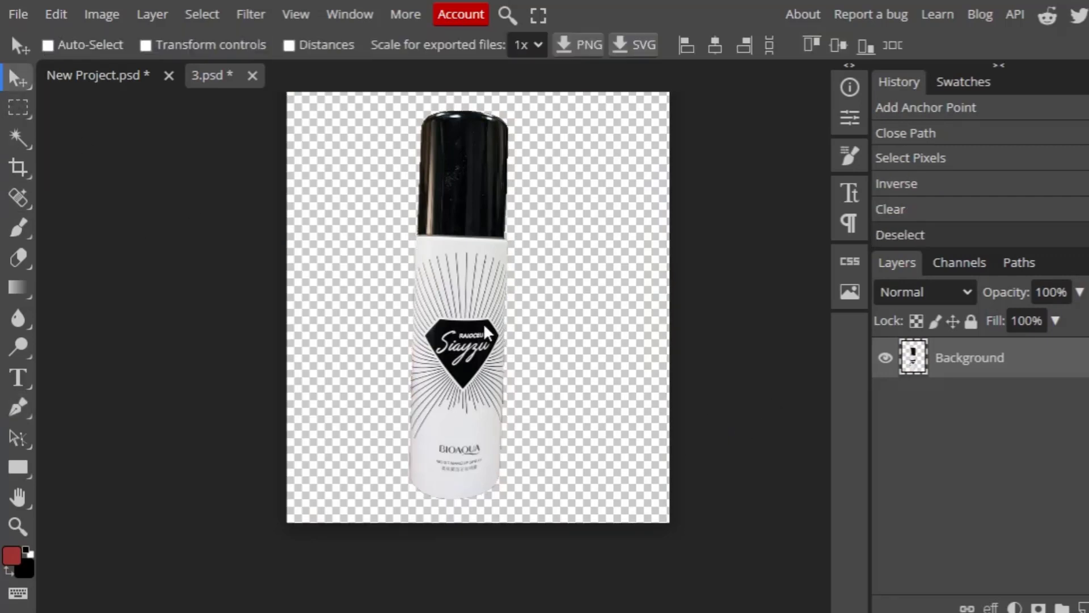
{"action": "left_click_drag", "start_coordinate": [489, 332], "coordinate": [596, 324]}
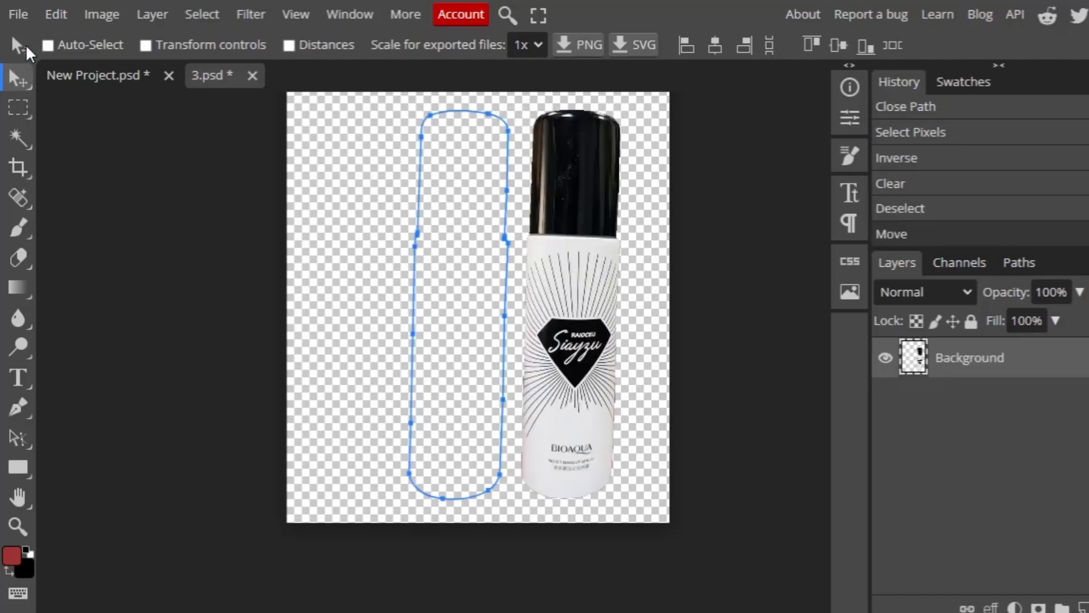
{"action": "key", "text": "ctrl+z"}
Step: Create a new 1000 x 1000 pixel project at 72 DPI with a white background
{"action": "left_click", "coordinate": [18, 14]}
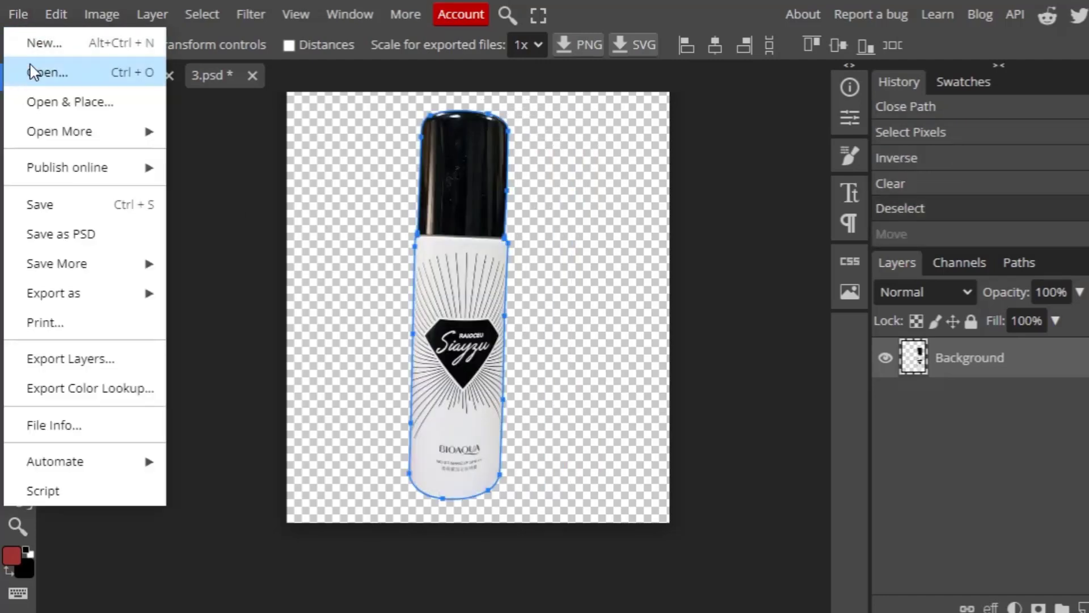
{"action": "left_click", "coordinate": [37, 43]}
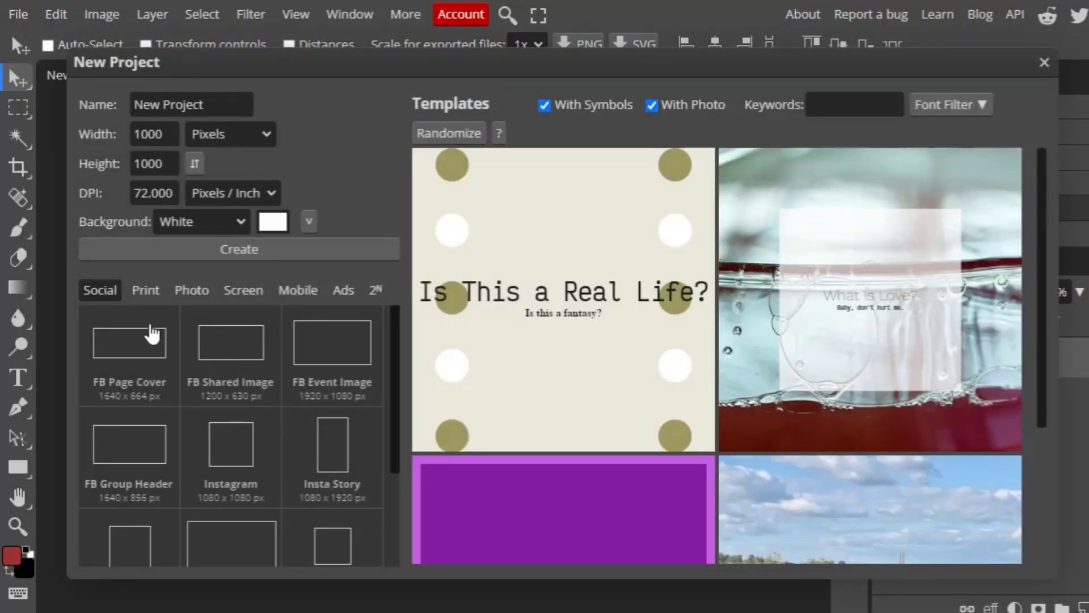
{"action": "left_click", "coordinate": [286, 254]}
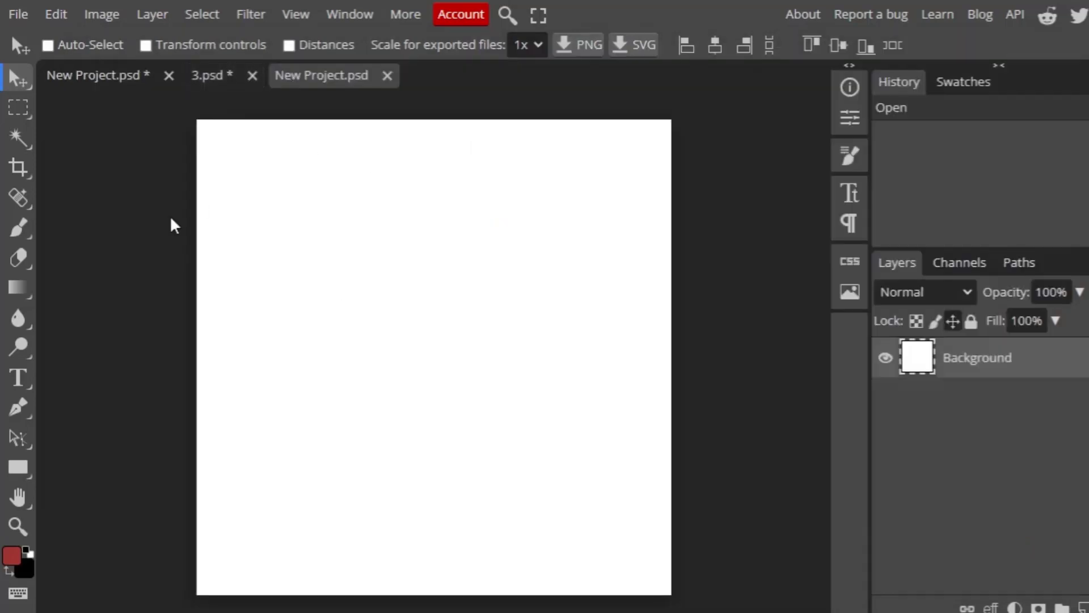
Step: Copy the cut-out bottle from 3.psd into the new white project and position it on the canvas
{"action": "left_click", "coordinate": [97, 74]}
{"action": "left_click", "coordinate": [229, 76]}
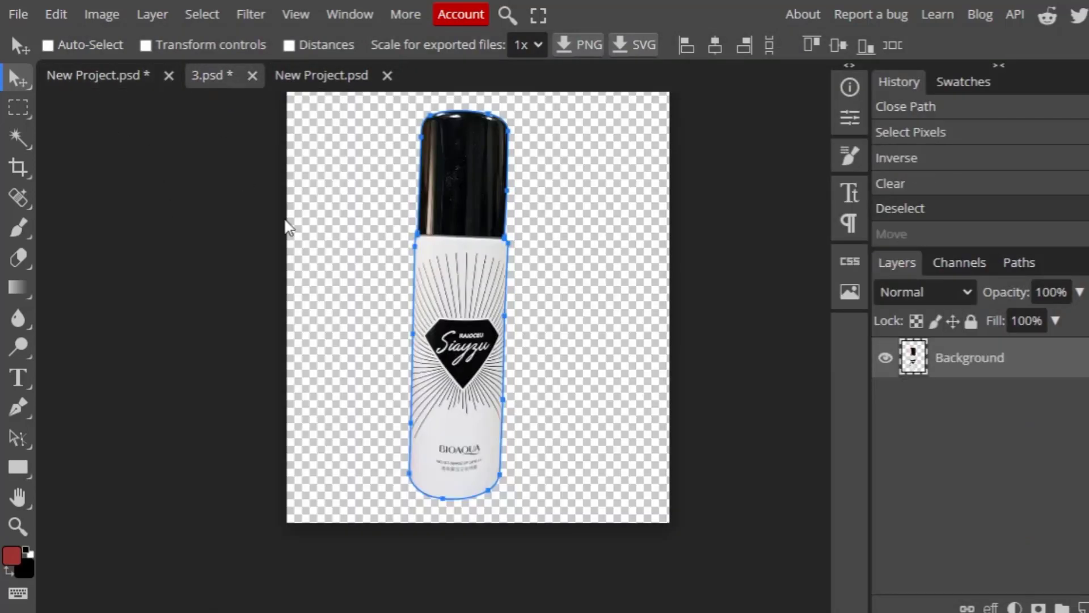
{"action": "left_click_drag", "start_coordinate": [460, 283], "coordinate": [440, 242]}
{"action": "left_click_drag", "start_coordinate": [399, 180], "coordinate": [468, 345]}
{"action": "key", "text": "ctrl"}
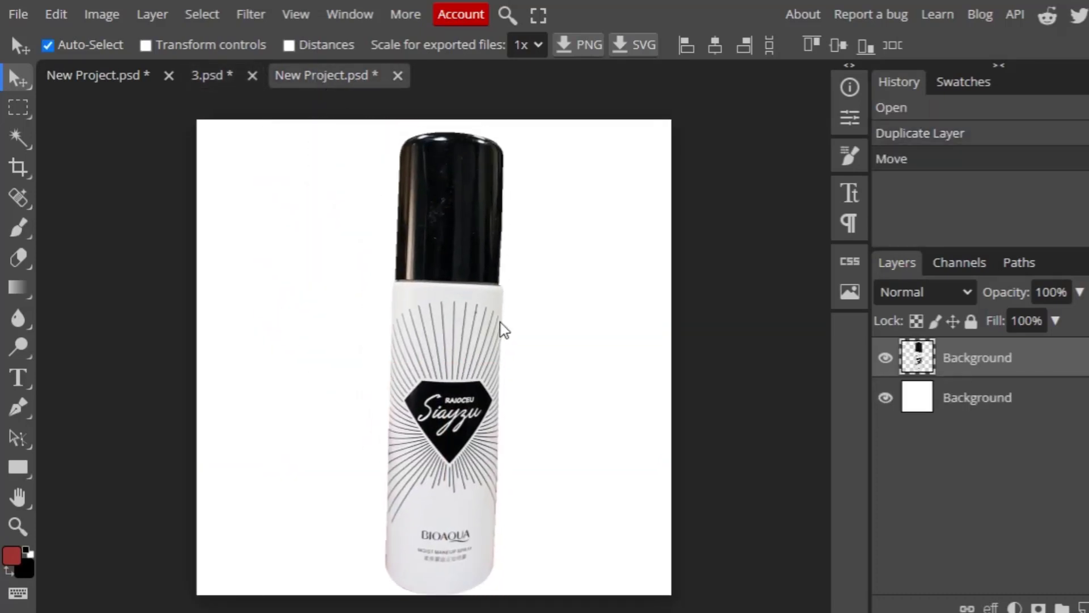
Step: Scale the bottle layer to 72.58%, place it at about X 522 px, Y 500 px, and rotate it -1.5°
{"action": "key", "text": "ctrl+t"}
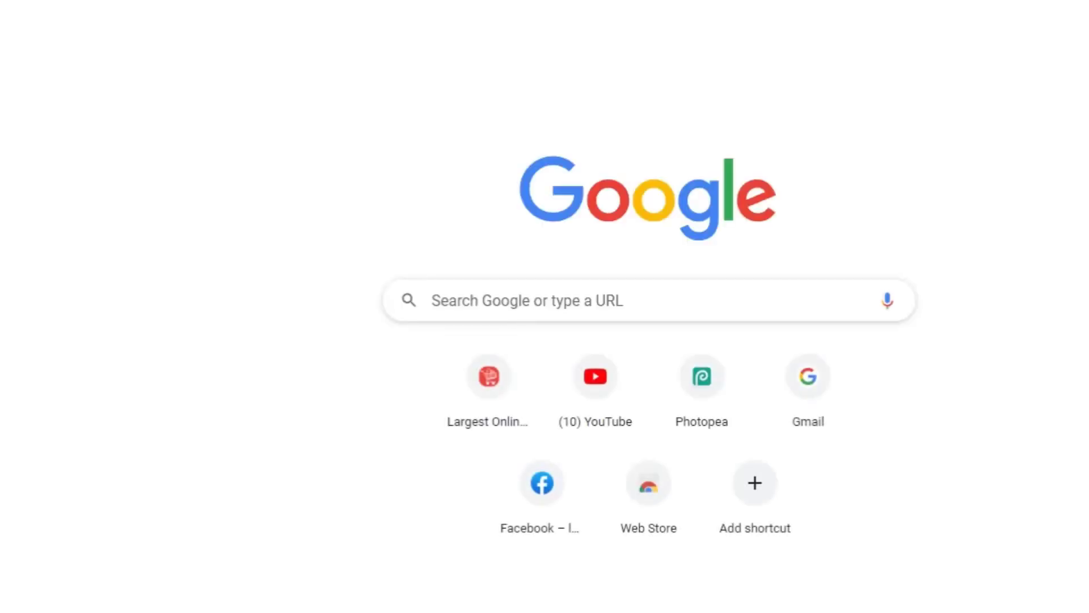
{"action": "key", "text": "ctrl+w"}
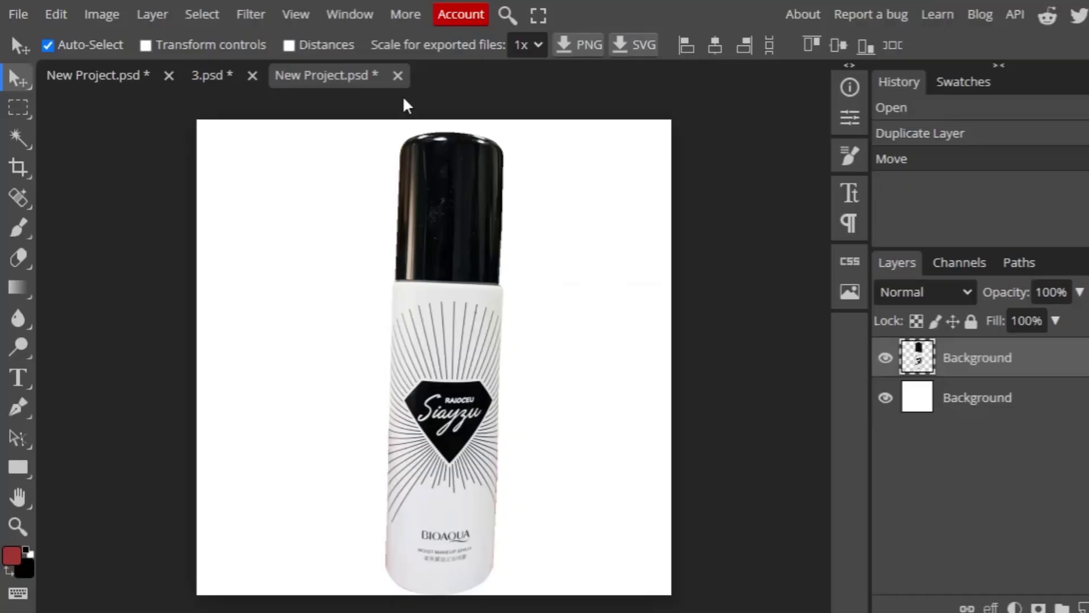
{"action": "left_click", "coordinate": [146, 45]}
{"action": "left_click_drag", "start_coordinate": [504, 133], "coordinate": [471, 256]}
{"action": "left_click_drag", "start_coordinate": [442, 313], "coordinate": [457, 223]}
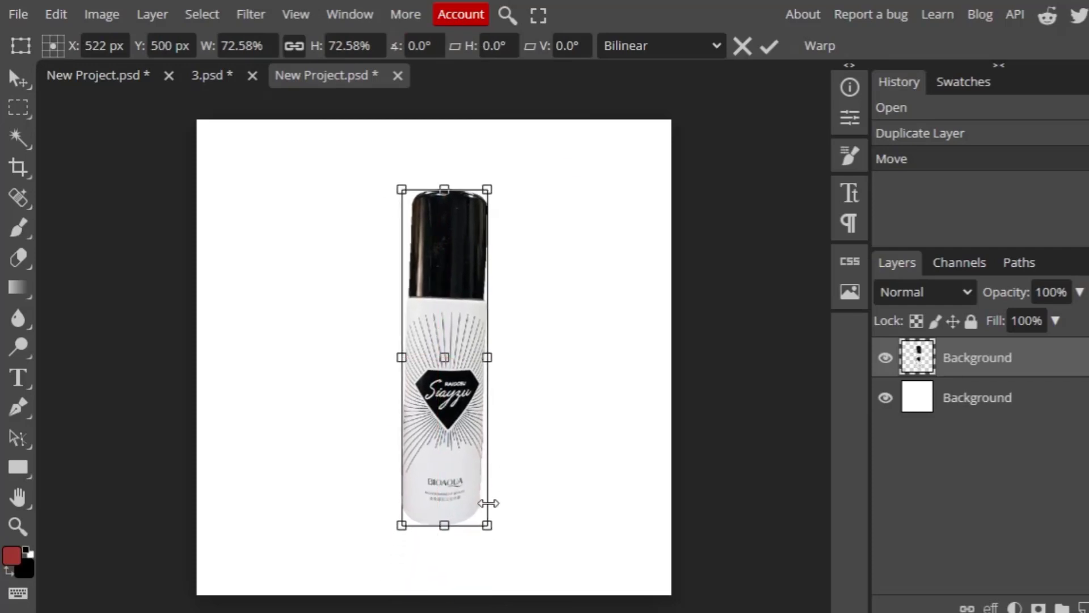
{"action": "left_click_drag", "start_coordinate": [491, 535], "coordinate": [497, 539]}
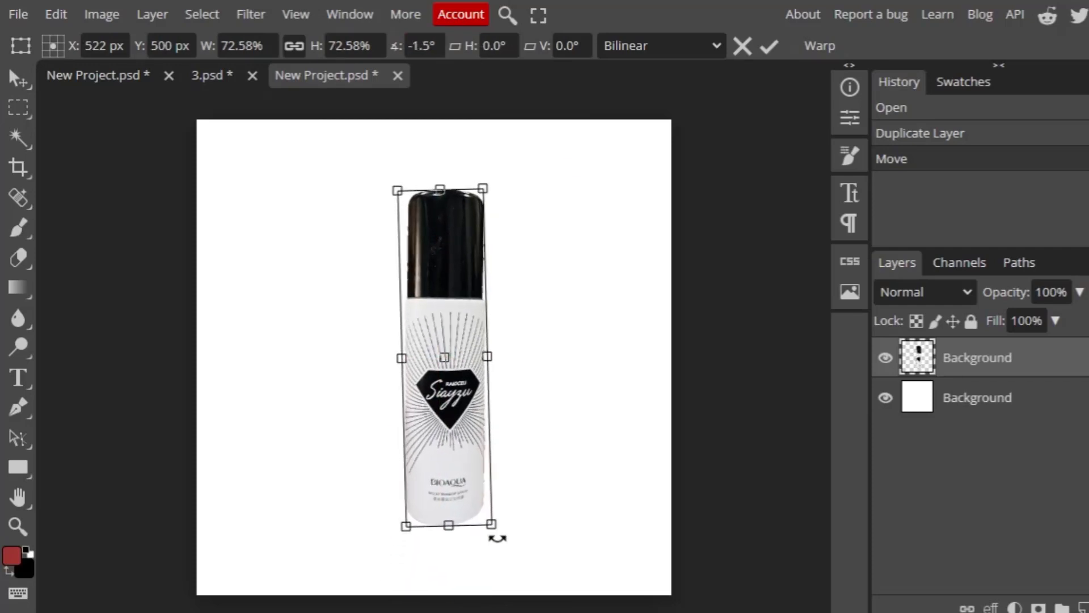
Step: Switch the bottle's transform to Warp, leave it without warping, and turn off the transform controls
{"action": "right_click", "coordinate": [465, 419]}
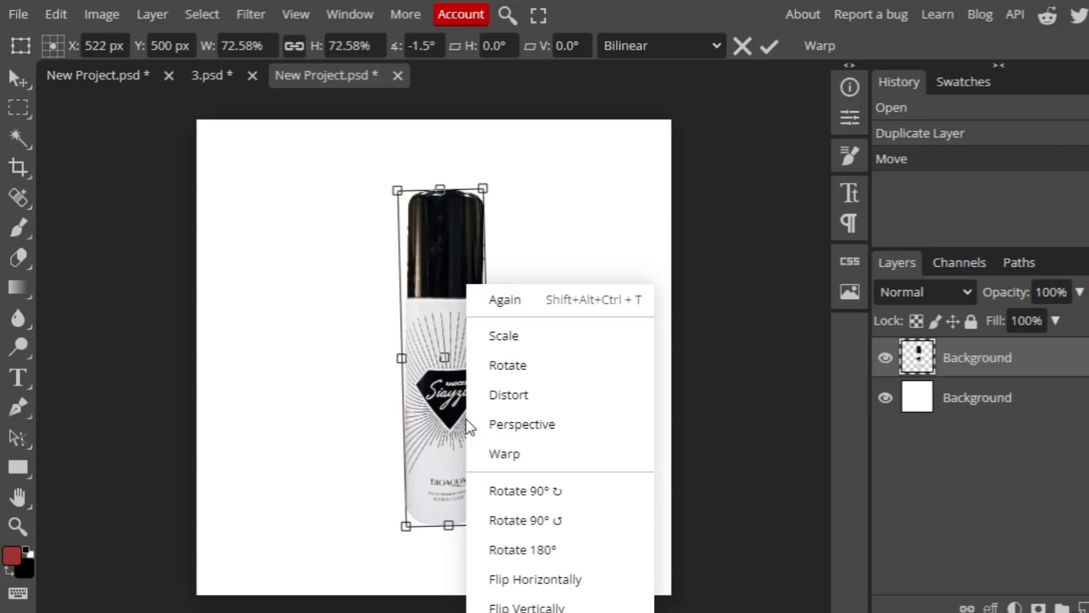
{"action": "left_click", "coordinate": [497, 454]}
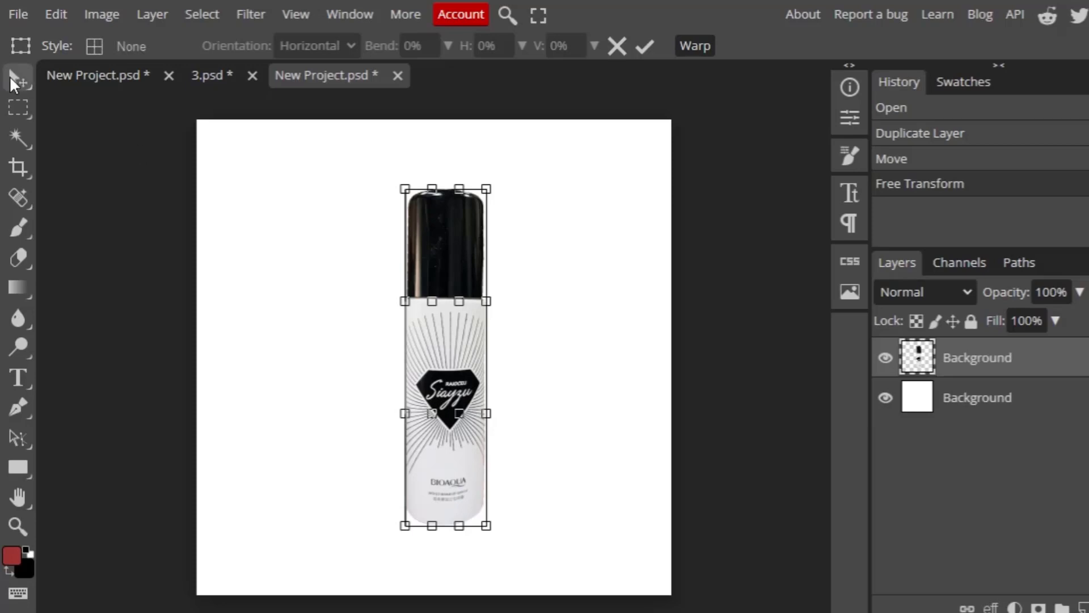
{"action": "left_click", "coordinate": [18, 78]}
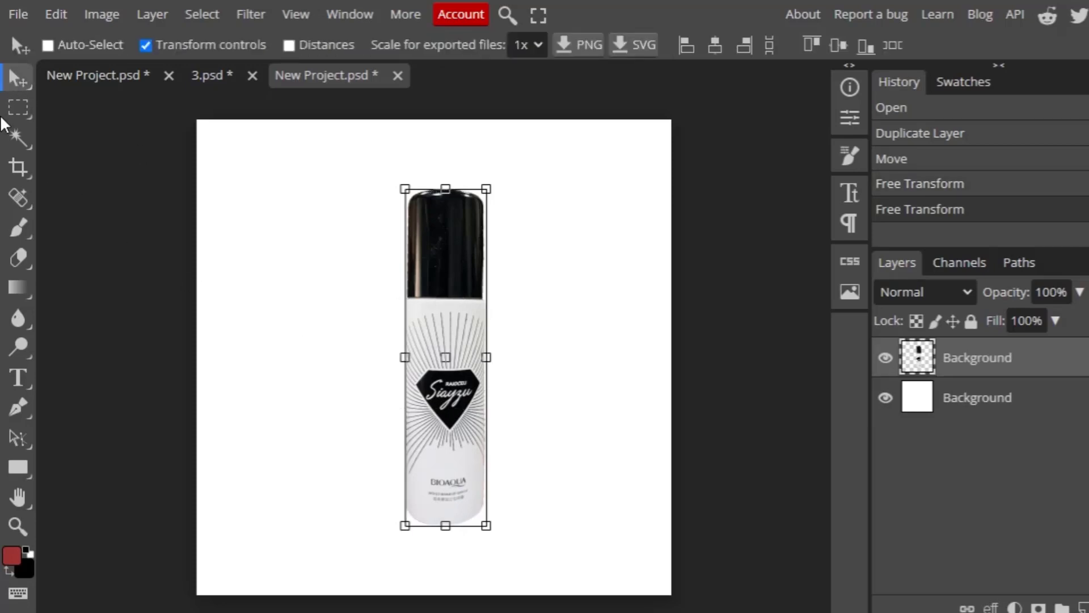
{"action": "left_click", "coordinate": [147, 45]}
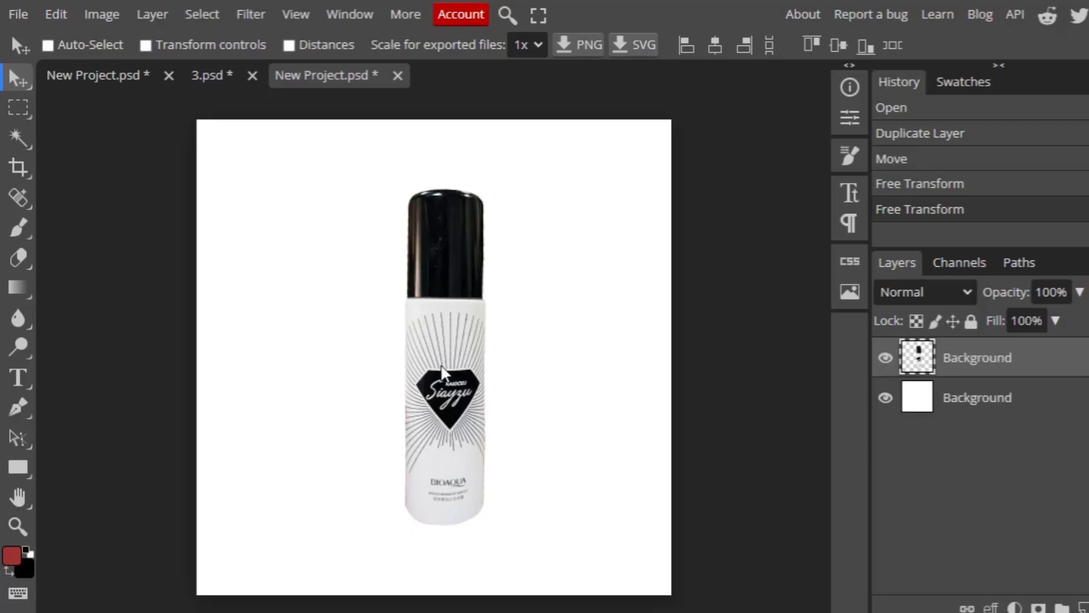
Step: Undo the last deselection in 3.psd and return to the new project containing the bottle
{"action": "left_click", "coordinate": [216, 90]}
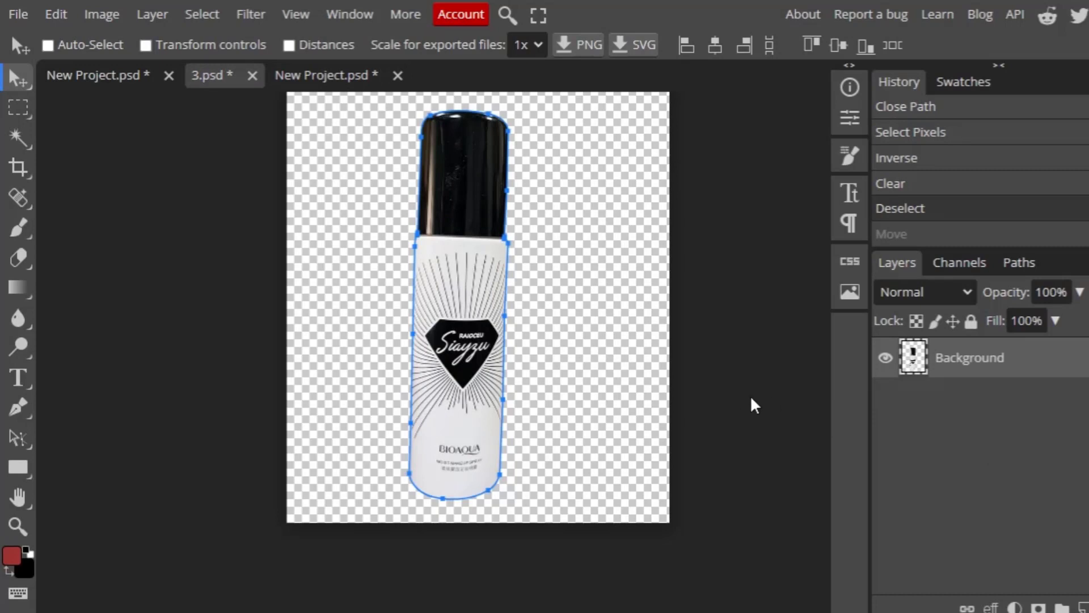
{"action": "key", "text": "ctrl+z"}
{"action": "key", "text": "ctrl+z"}
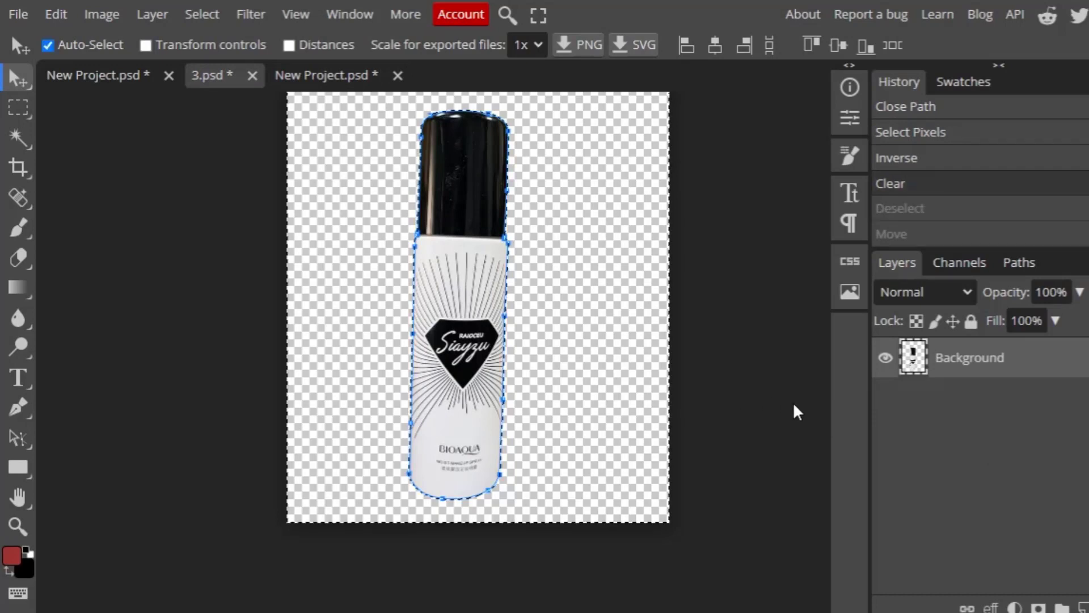
{"action": "left_click", "coordinate": [340, 79]}
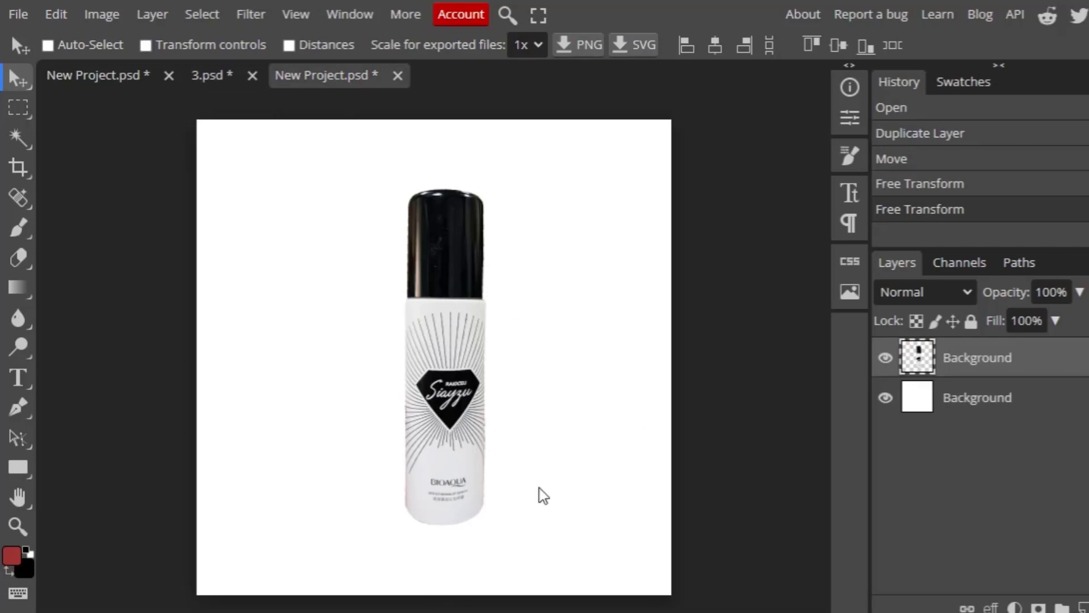
Step: Unlock the white background layer beneath the bottle and add a Color Overlay effect to it
{"action": "left_click", "coordinate": [1005, 404]}
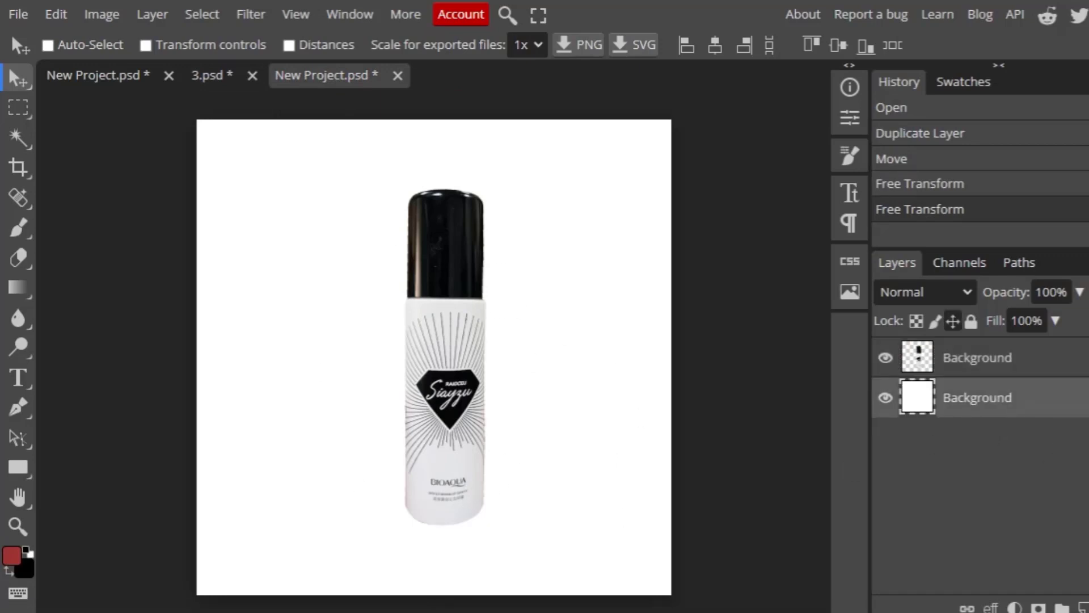
{"action": "left_click", "coordinate": [1087, 398]}
{"action": "left_click", "coordinate": [991, 607]}
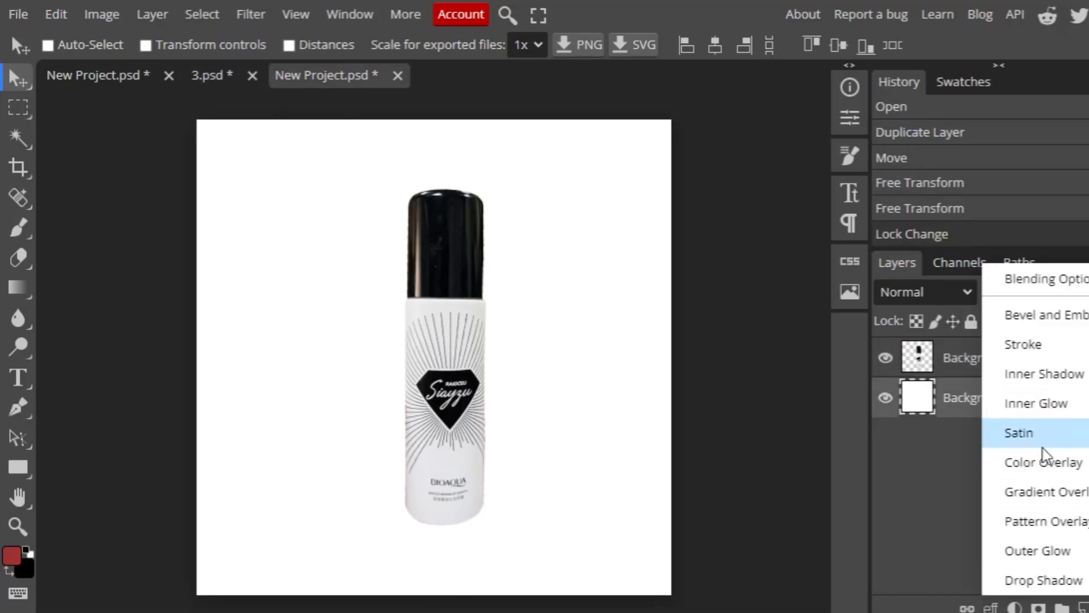
{"action": "left_click", "coordinate": [1072, 469]}
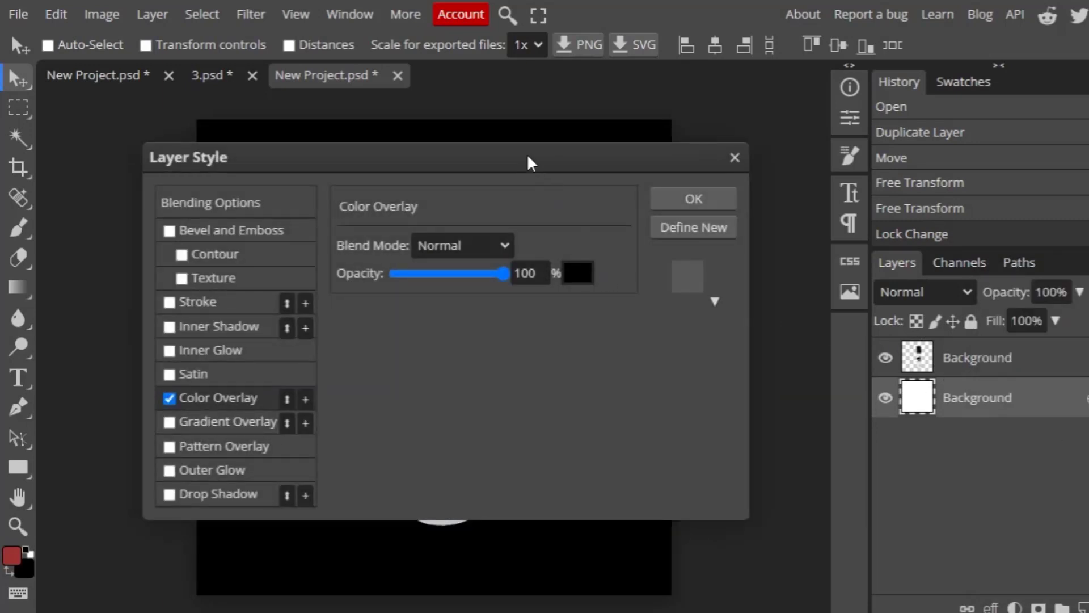
{"action": "left_click_drag", "start_coordinate": [530, 163], "coordinate": [1073, 129]}
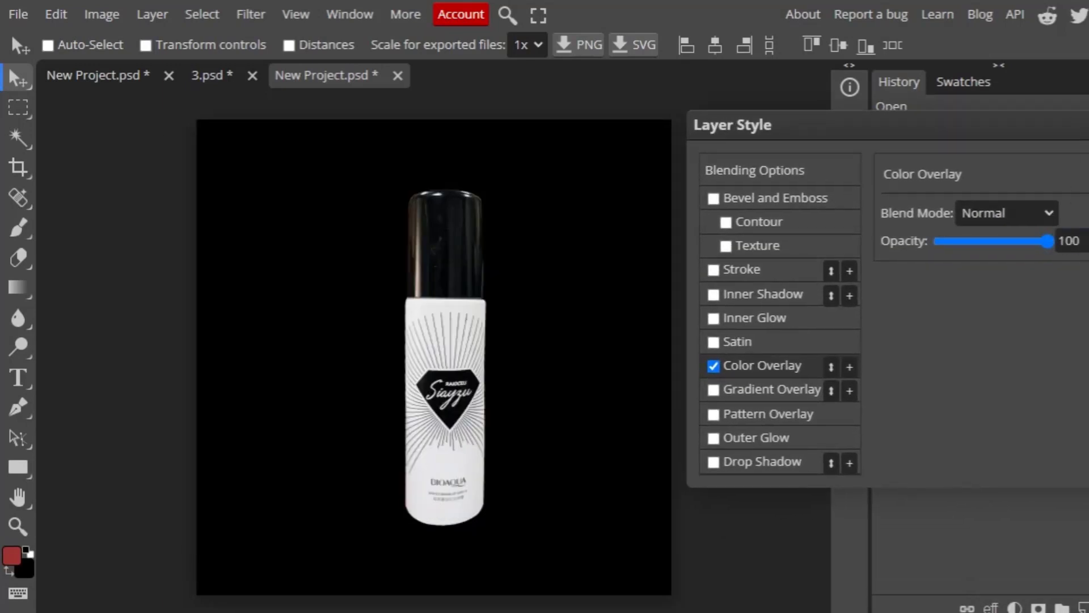
Step: Apply the overlay in red dc1515 and switch to the first New Project.psd containing the dark red shape
{"action": "left_click", "coordinate": [1087, 213]}
{"action": "left_click", "coordinate": [361, 218]}
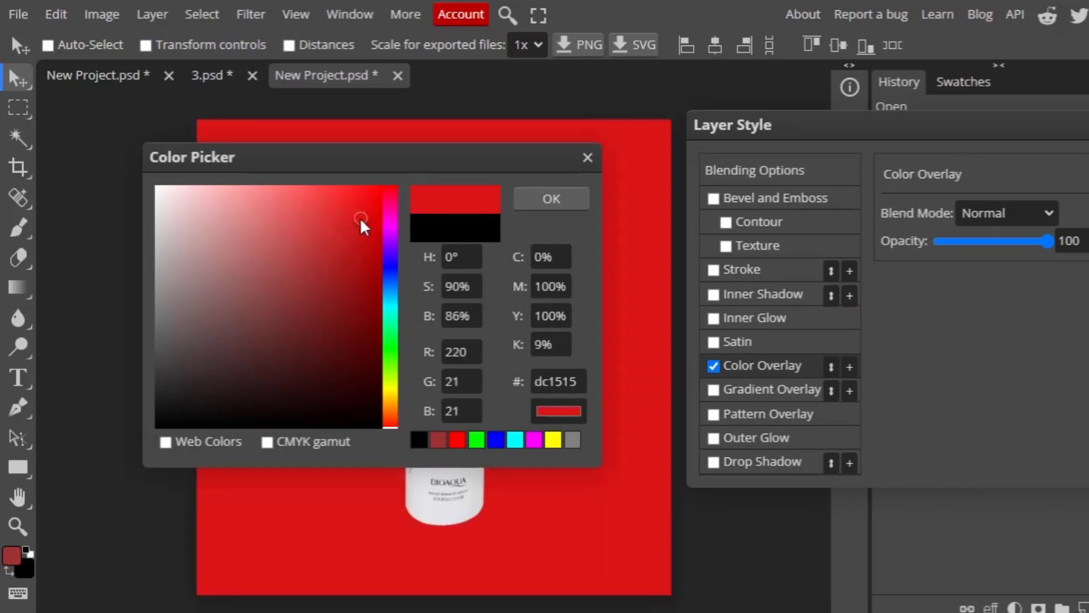
{"action": "left_click", "coordinate": [559, 204]}
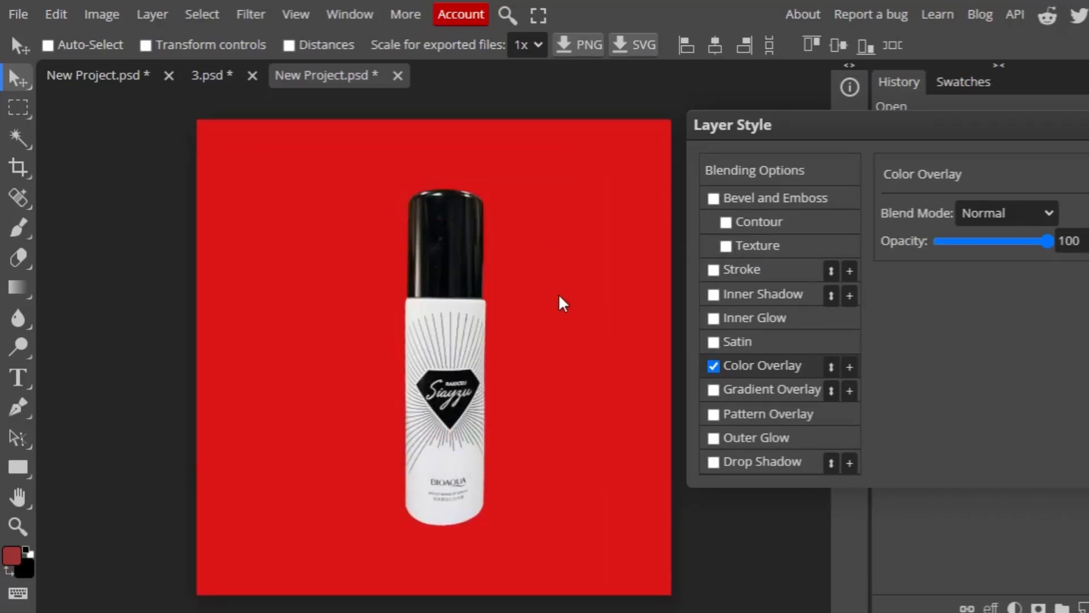
{"action": "left_click_drag", "start_coordinate": [1088, 127], "coordinate": [1058, 137]}
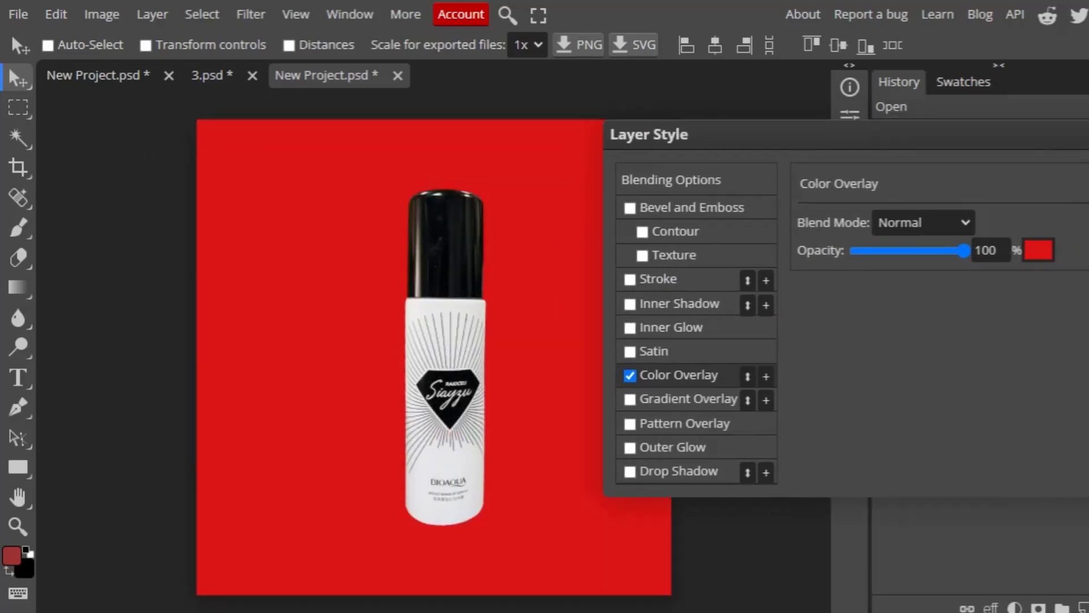
{"action": "left_click", "coordinate": [1087, 179]}
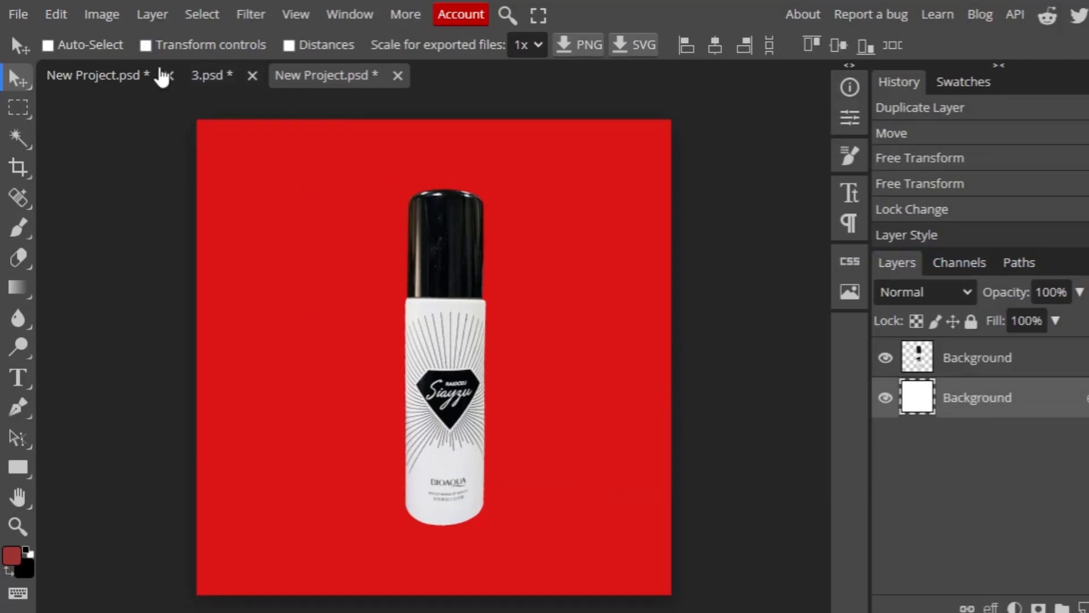
{"action": "left_click", "coordinate": [86, 77]}
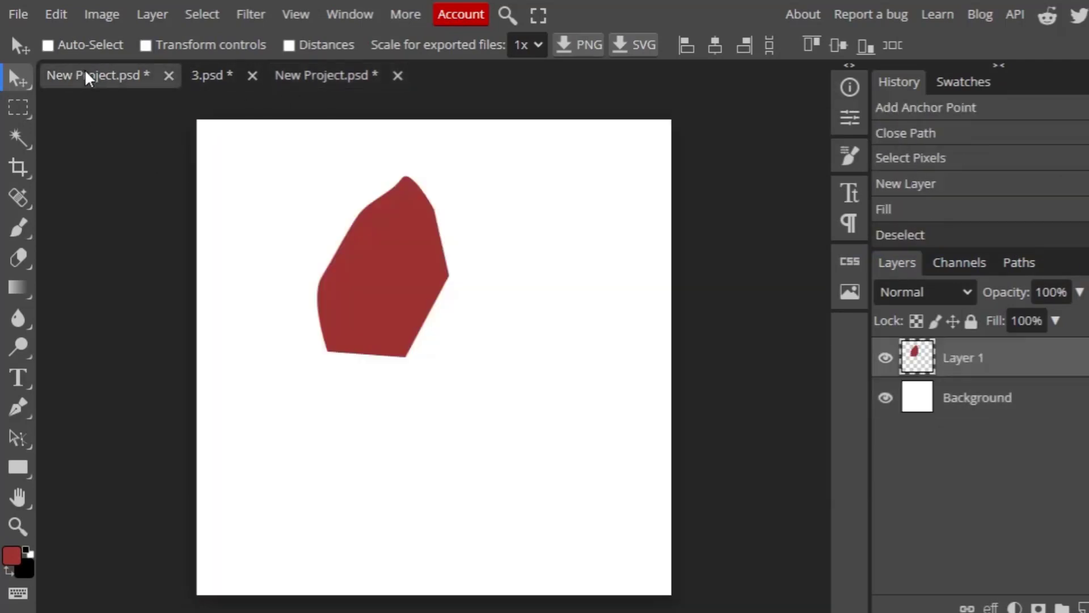